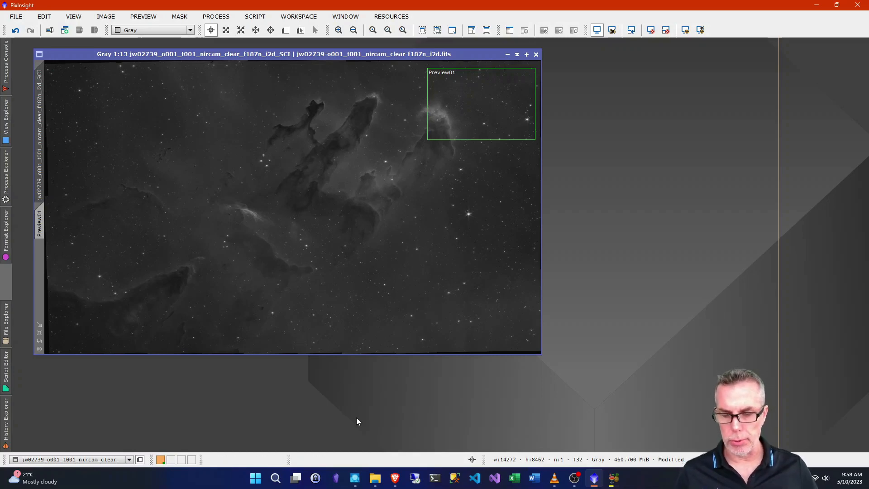
# Load jw02739-o001_t001_nircam_clear-f200w_i2d.fits from the Scratch/Ariel/2023-05-10 folder into the PixInsight workspace.
pyautogui.click(375, 479)
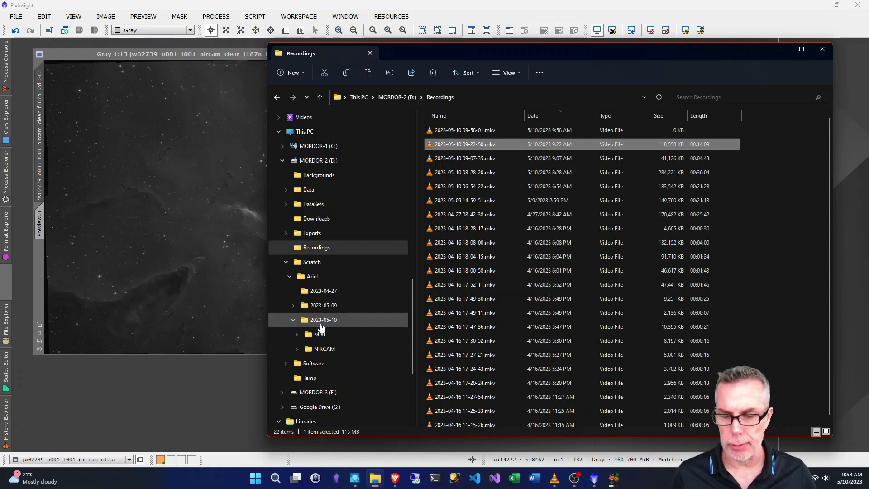
pyautogui.click(320, 323)
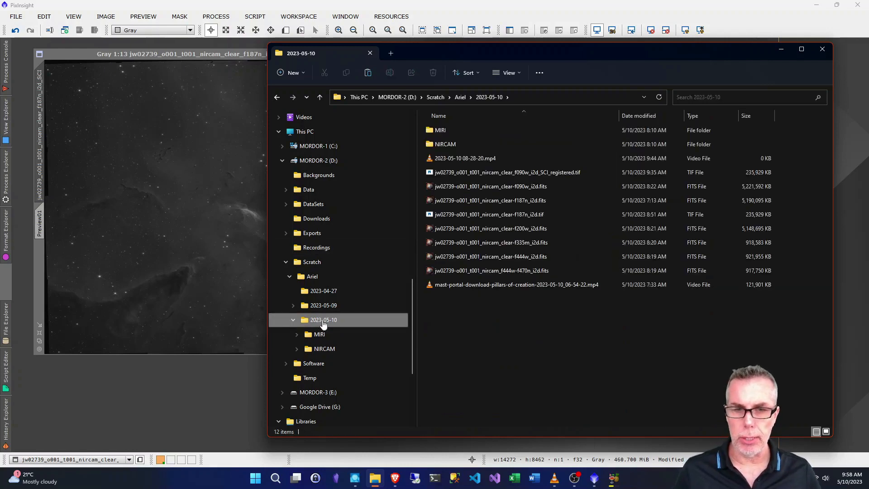
pyautogui.moveTo(530, 53); pyautogui.dragTo(452, 55)
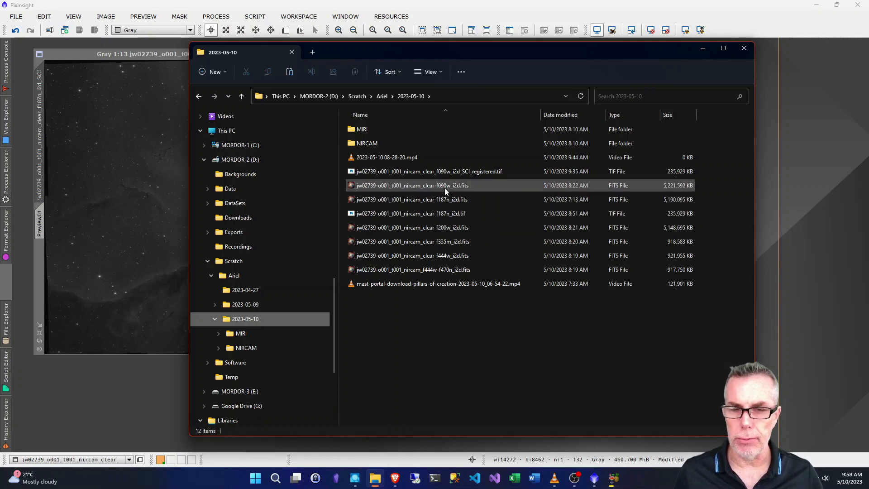
pyautogui.click(449, 227)
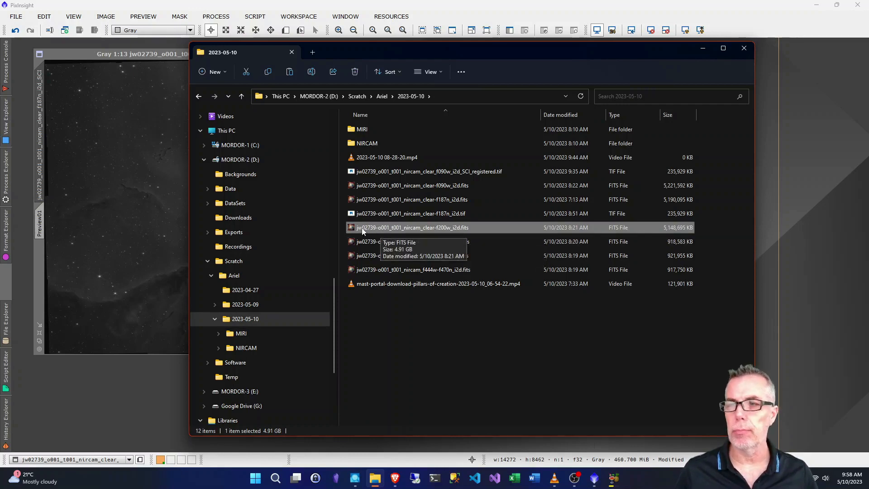
pyautogui.moveTo(362, 231); pyautogui.dragTo(807, 182)
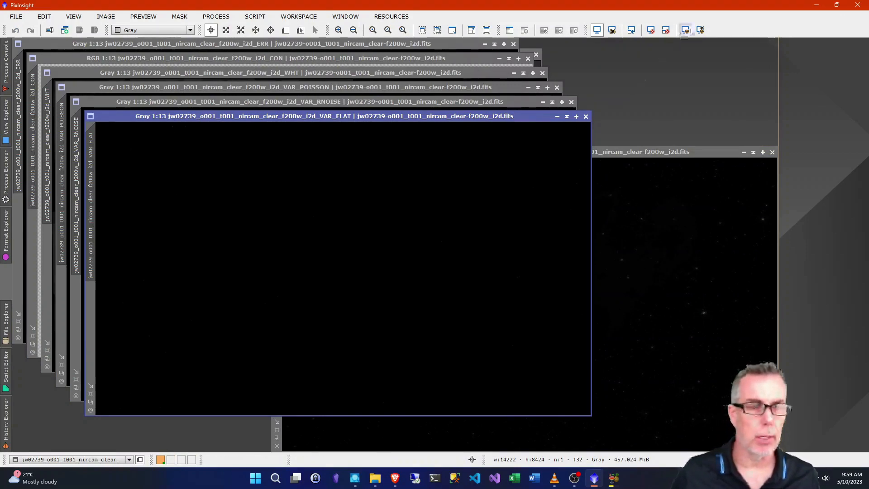
# Auto-stretch the f200w VAR_FLAT, VAR_RNOISE and VAR_POISSON images for a look and close each one.
pyautogui.click(686, 31)
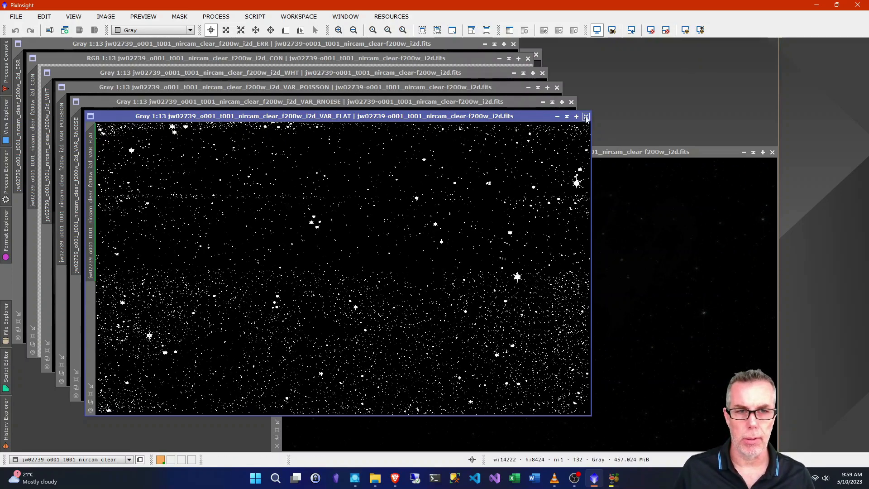
pyautogui.click(585, 116)
pyautogui.click(685, 30)
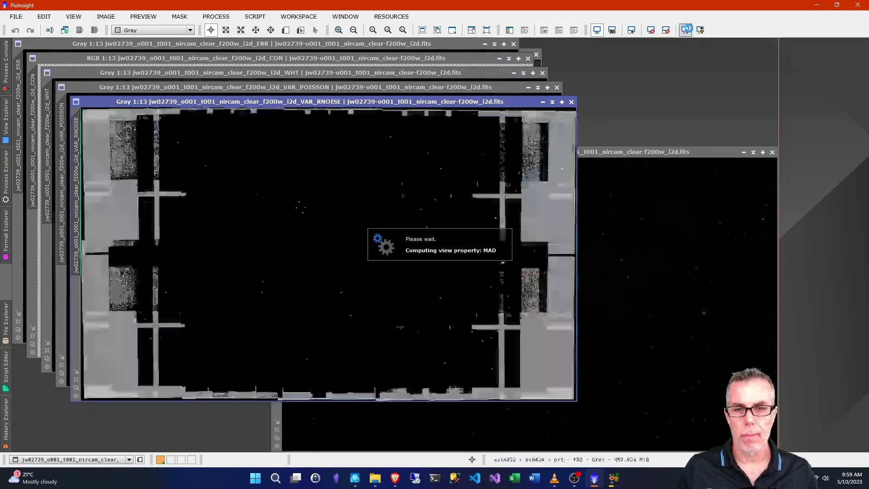
pyautogui.click(571, 102)
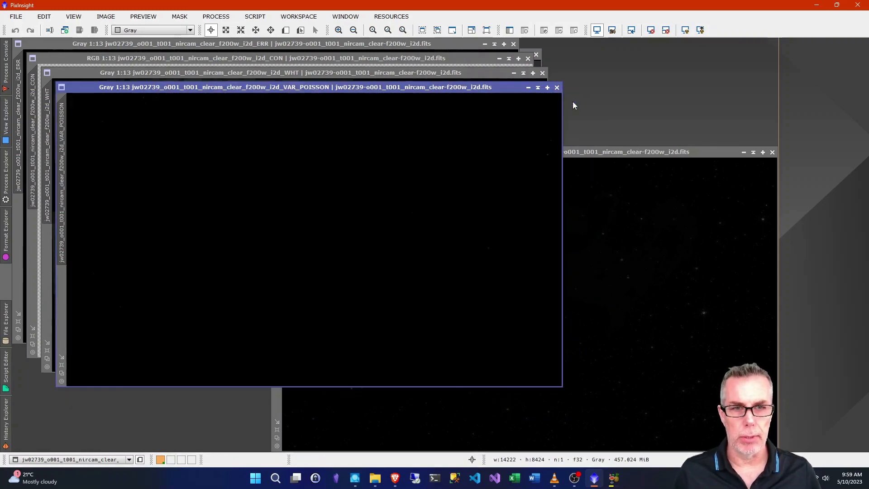
pyautogui.click(686, 31)
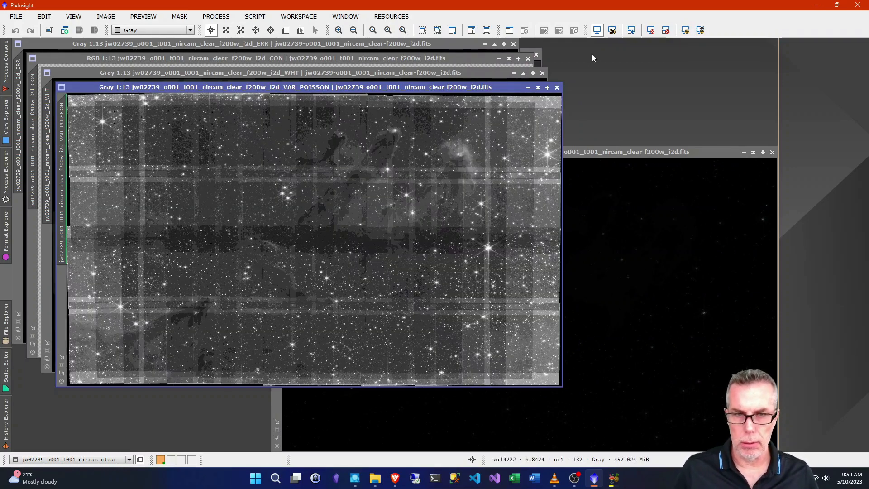
pyautogui.click(652, 29)
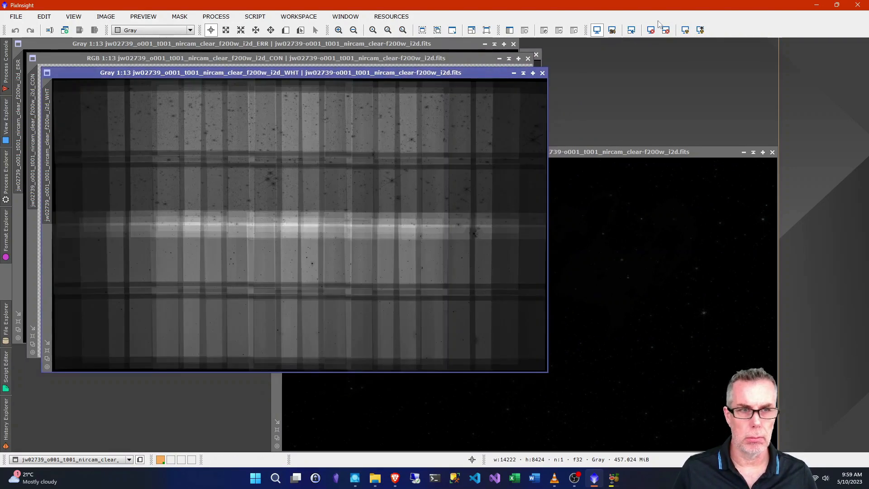
# Inspect the f200w WHT and ERR images with an auto-stretch and close them along with the CON image.
pyautogui.click(685, 30)
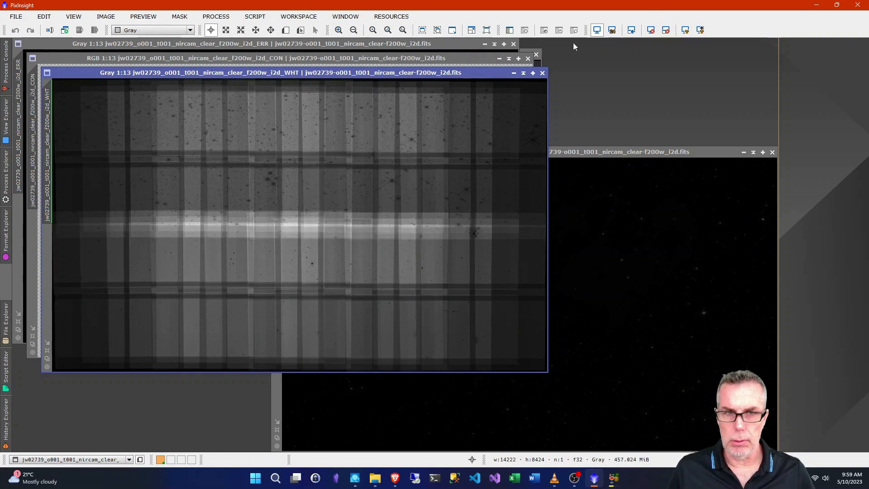
pyautogui.click(543, 73)
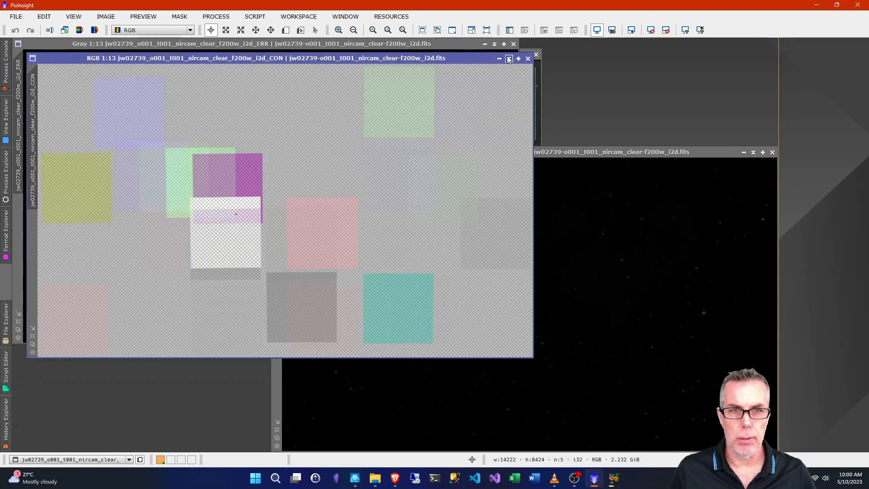
pyautogui.click(529, 59)
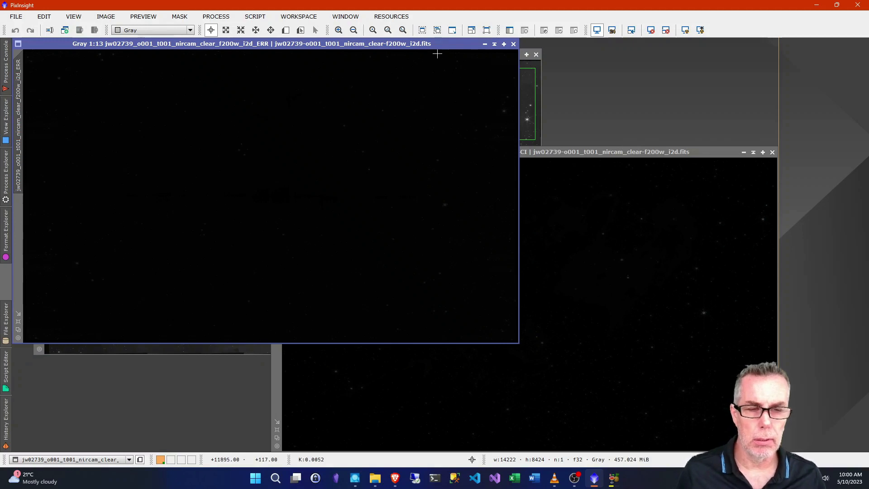
pyautogui.click(685, 30)
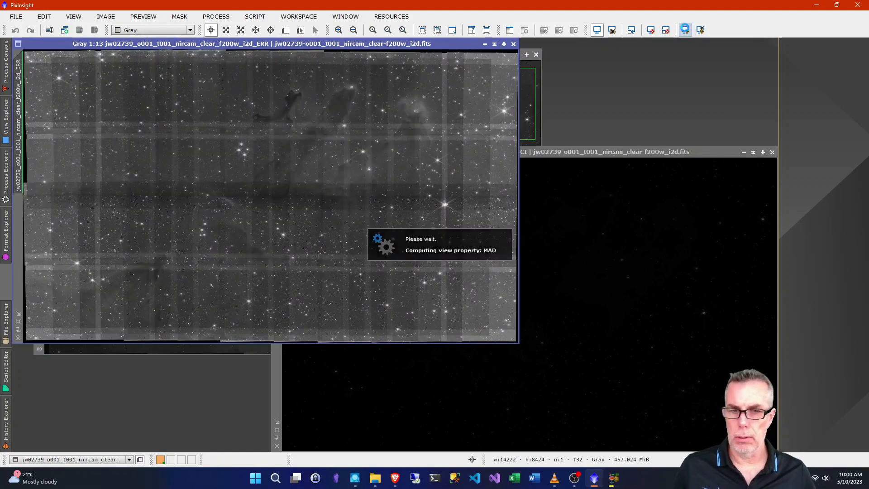
pyautogui.moveTo(368, 44); pyautogui.dragTo(439, 88)
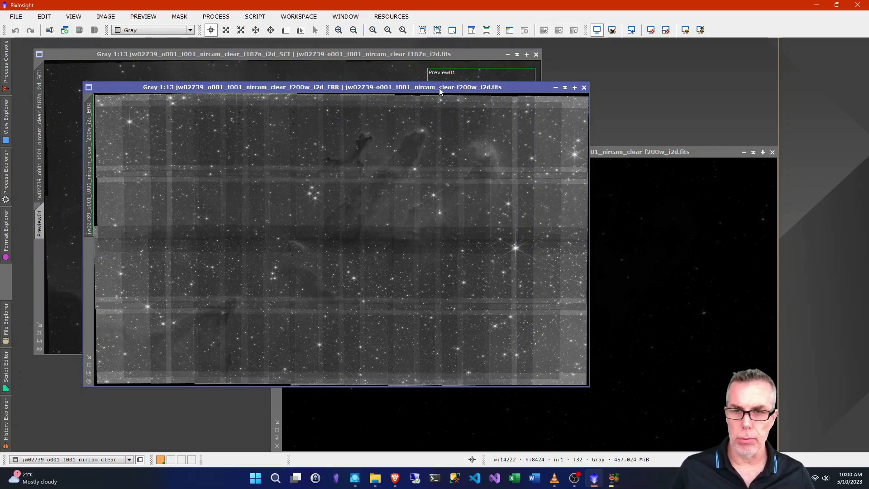
pyautogui.click(584, 88)
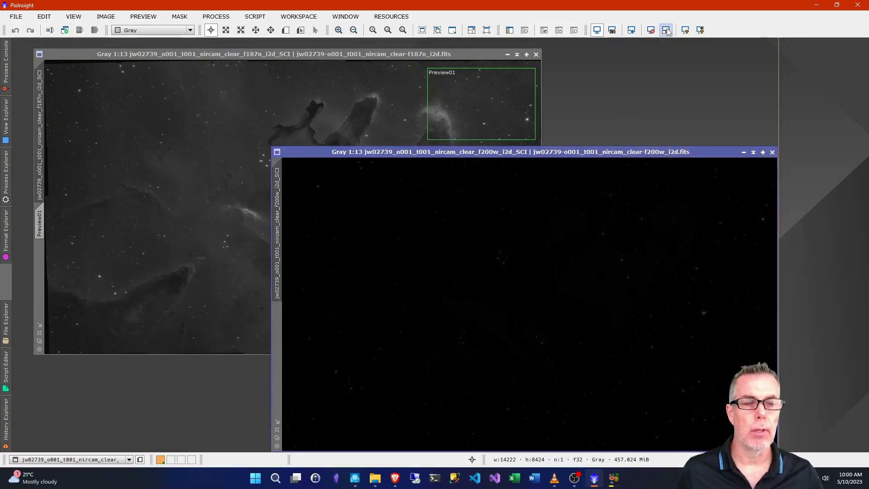
# Auto-stretch the f200w SCI image on screen and overlay its window on the f187n SCI image to compare their framing.
pyautogui.click(682, 31)
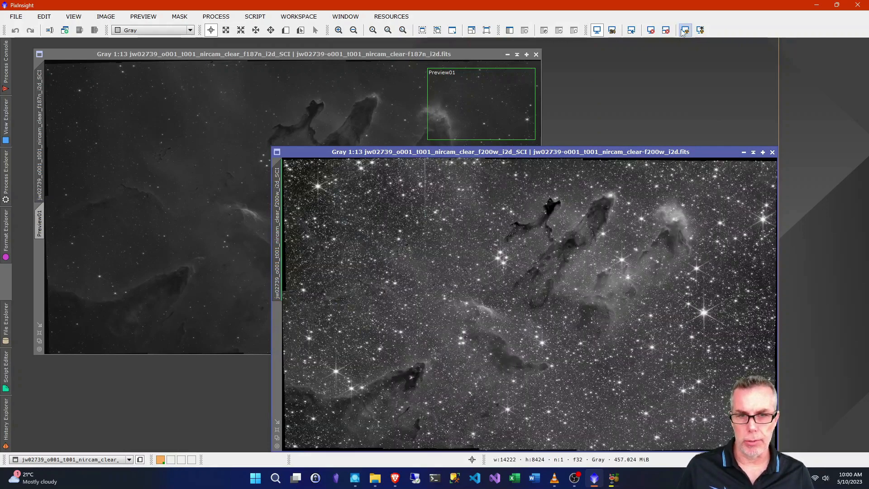
pyautogui.moveTo(645, 152); pyautogui.dragTo(622, 98)
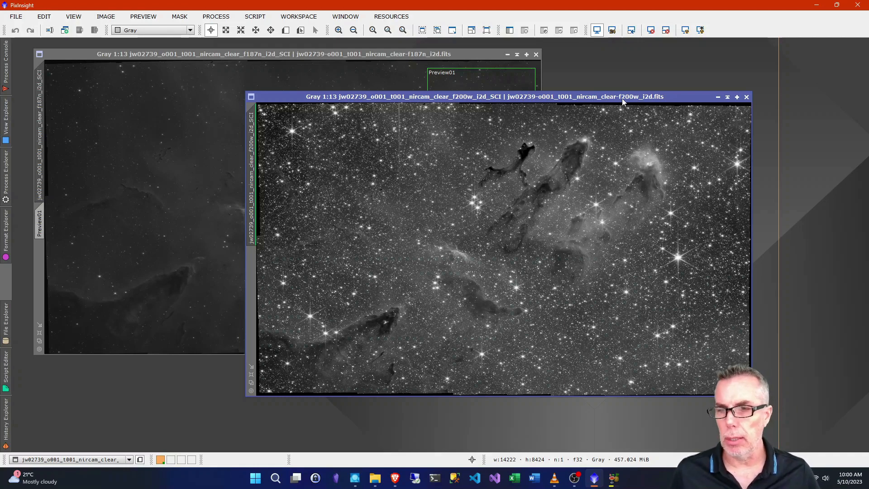
pyautogui.moveTo(622, 99); pyautogui.dragTo(613, 100)
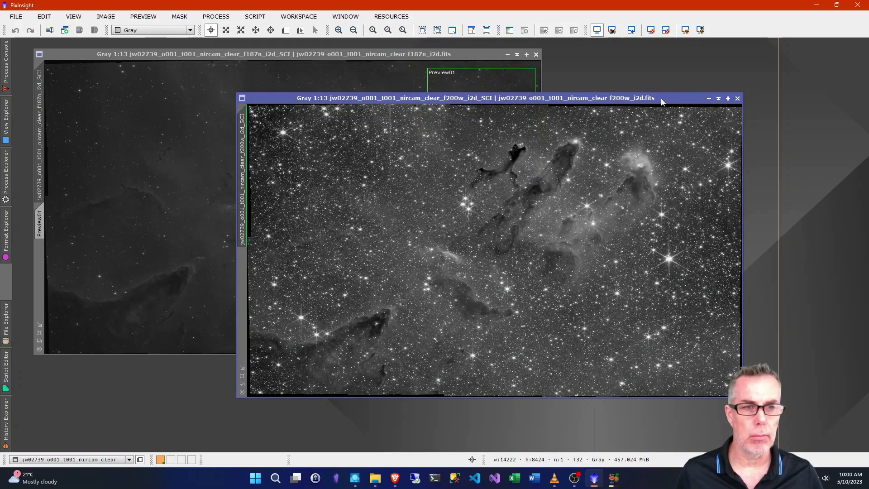
pyautogui.moveTo(661, 99); pyautogui.dragTo(490, 85)
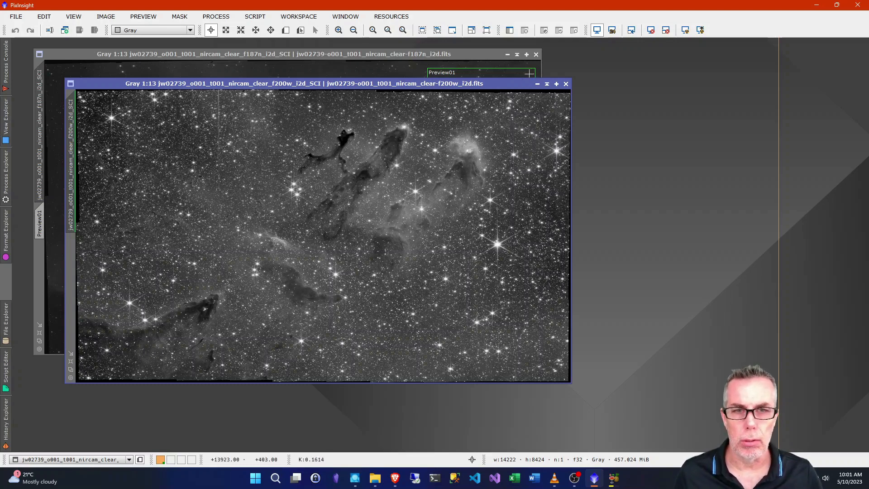
pyautogui.moveTo(510, 83); pyautogui.dragTo(477, 55)
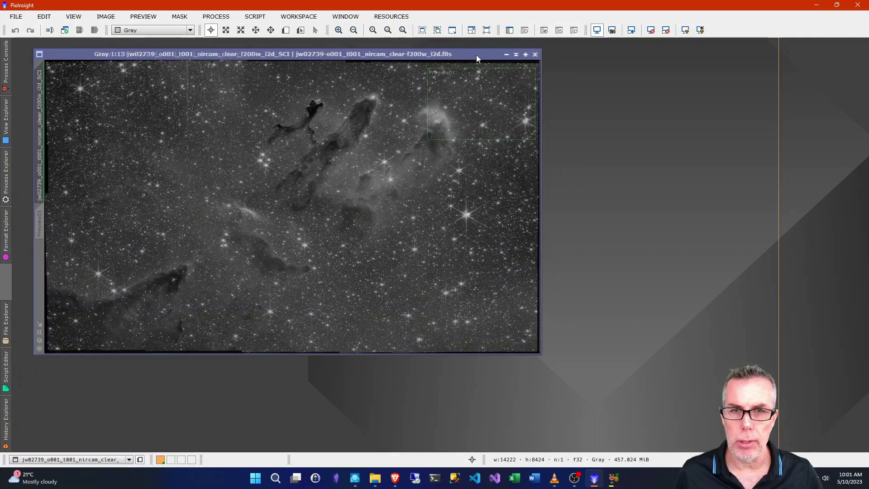
pyautogui.moveTo(476, 56); pyautogui.dragTo(478, 103)
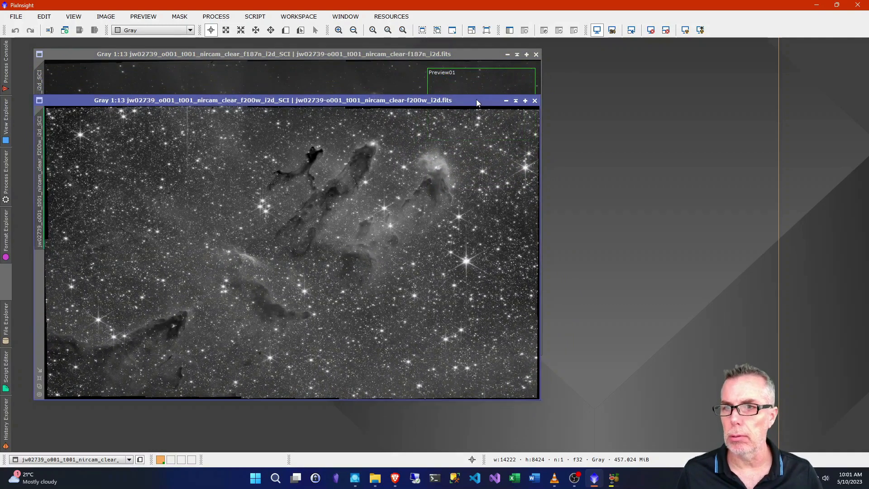
# Create a preview of about 3133 × 2054 px on the f200w SCI image, covering the same upper-right area as the f187n preview.
pyautogui.click(287, 32)
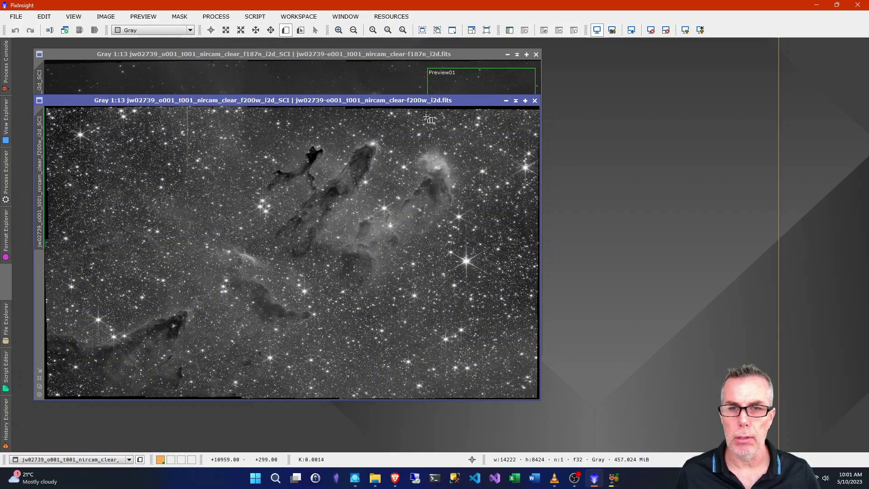
pyautogui.moveTo(426, 116); pyautogui.dragTo(538, 188)
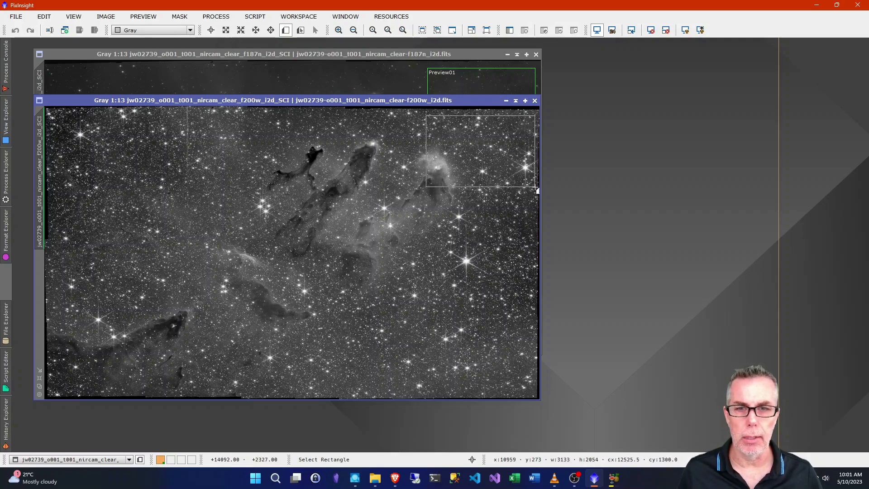
pyautogui.moveTo(536, 188); pyautogui.dragTo(537, 188)
pyautogui.moveTo(416, 100); pyautogui.dragTo(507, 103)
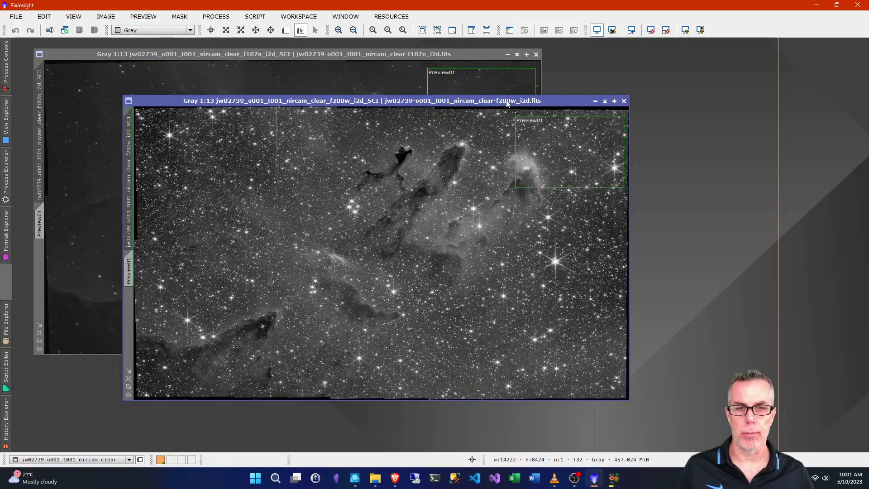
# Reset the f200w SCI image's screen stretch and open HistogramTransformation with the f200w SCI view selected.
pyautogui.click(665, 29)
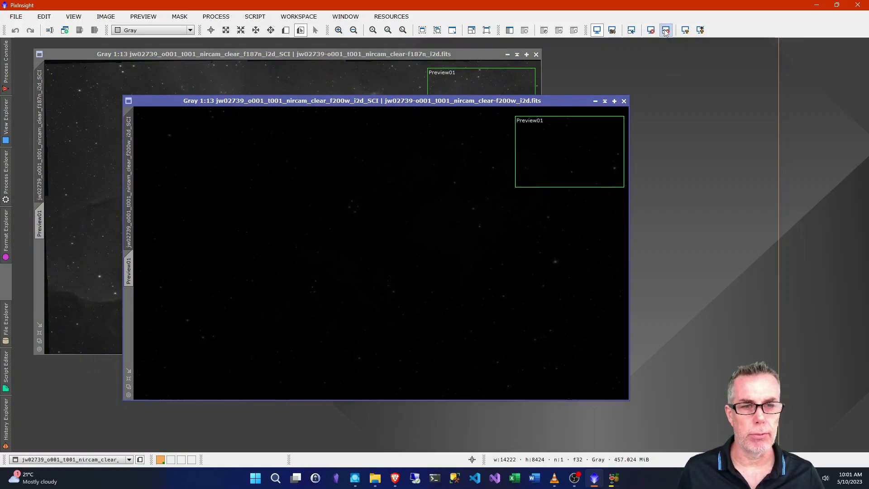
pyautogui.click(215, 18)
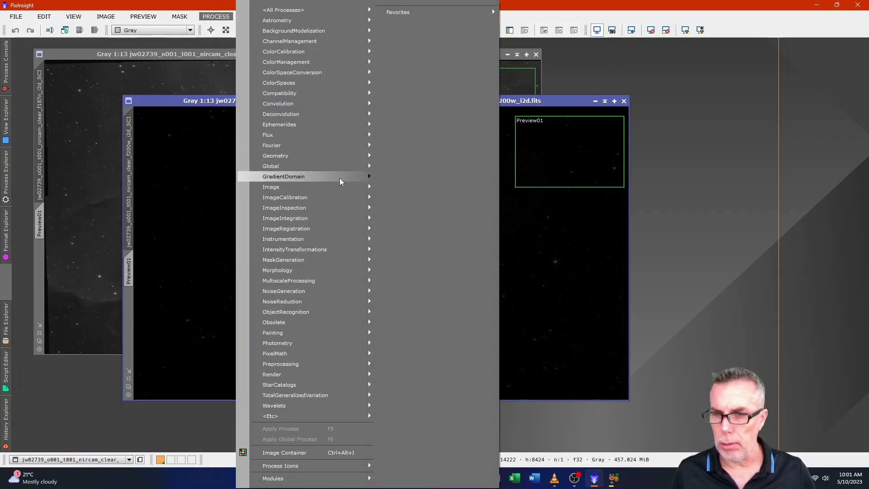
pyautogui.moveTo(336, 250)
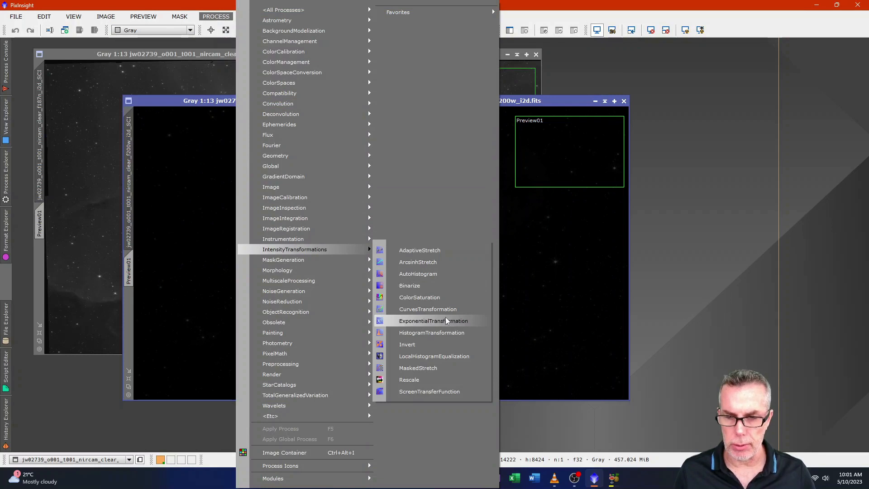
pyautogui.click(448, 332)
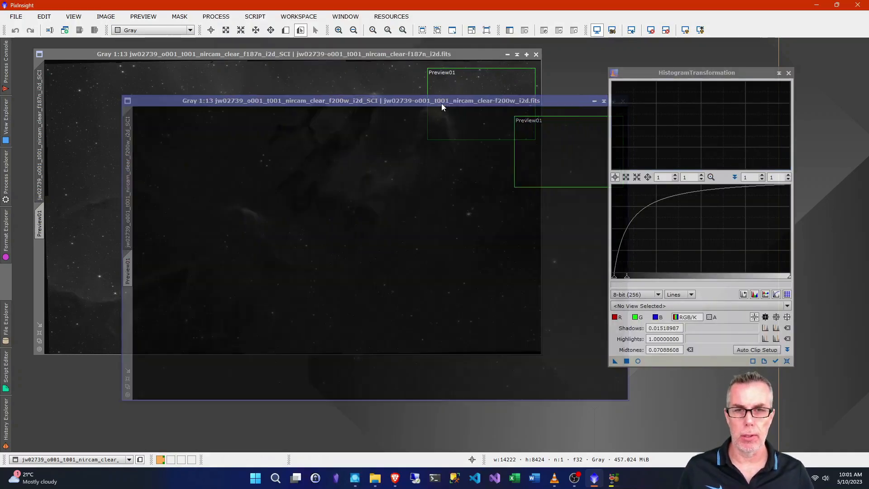
pyautogui.moveTo(442, 107); pyautogui.dragTo(409, 110)
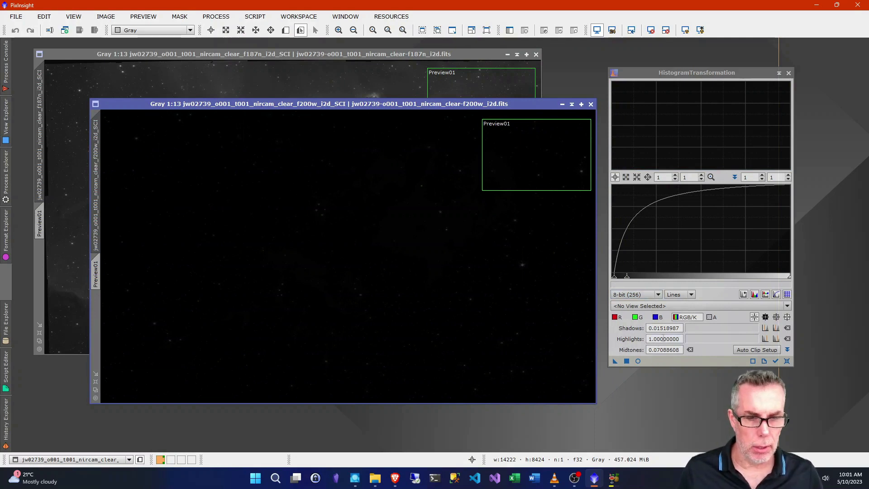
pyautogui.click(672, 305)
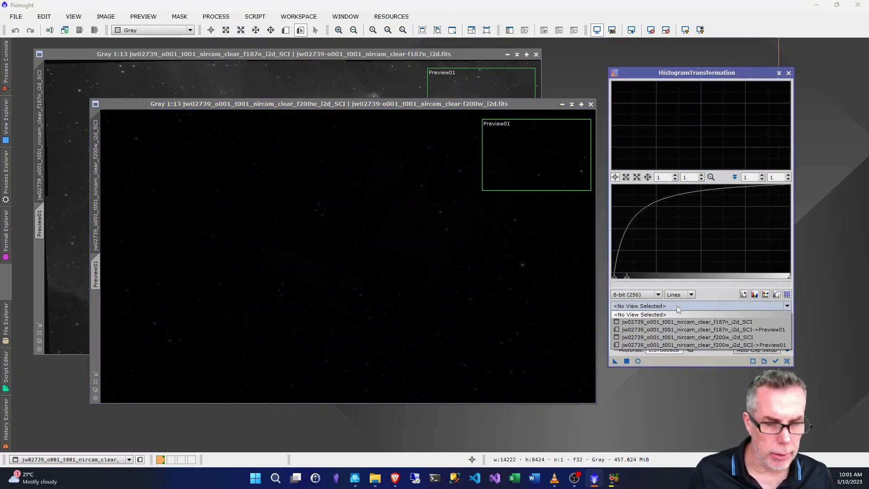
pyautogui.click(733, 340)
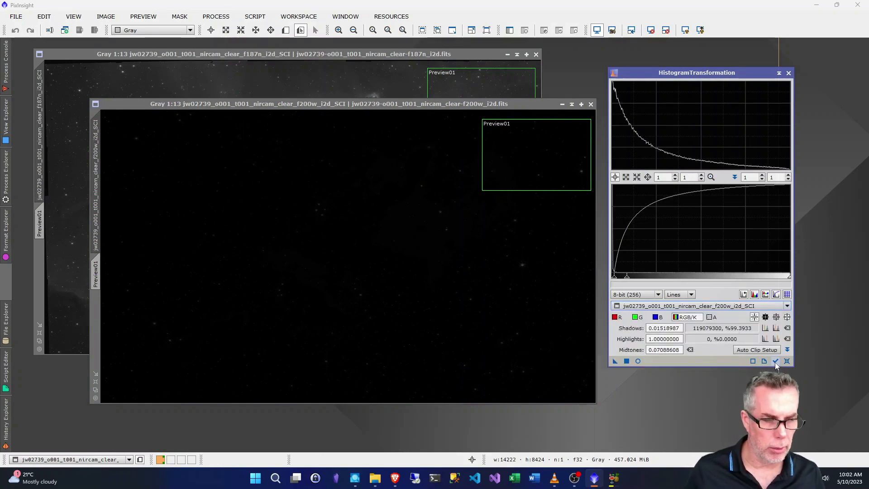
# With the real-time preview on, lower the histogram midtones to about 0.0257 and apply the transformation to the f200w SCI image.
pyautogui.click(639, 361)
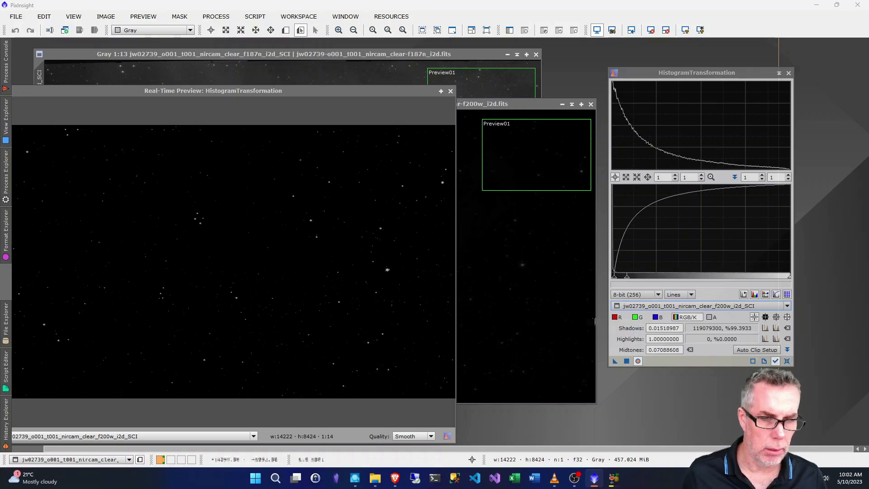
pyautogui.moveTo(627, 280); pyautogui.dragTo(619, 279)
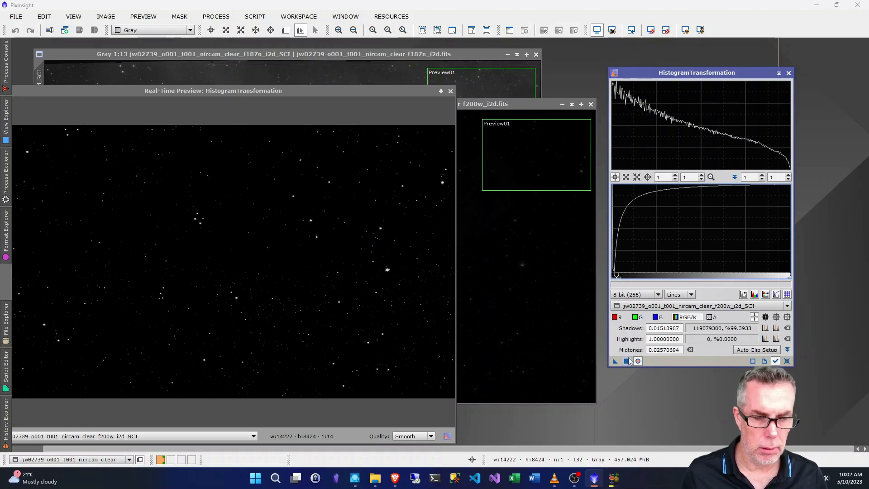
pyautogui.moveTo(615, 361); pyautogui.dragTo(552, 335)
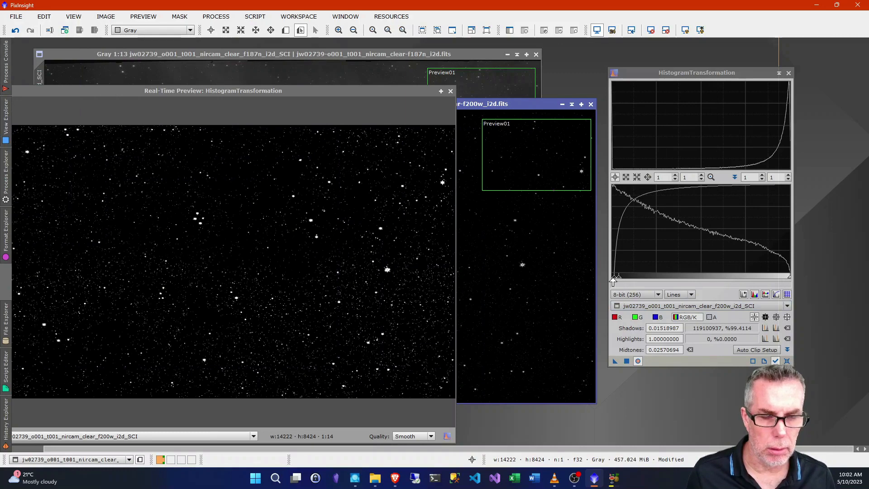
# Reset the histogram shadows to 0, close HistogramTransformation and its real-time preview, and undo the stretch applied to the f200w SCI image.
pyautogui.moveTo(613, 280); pyautogui.dragTo(611, 281)
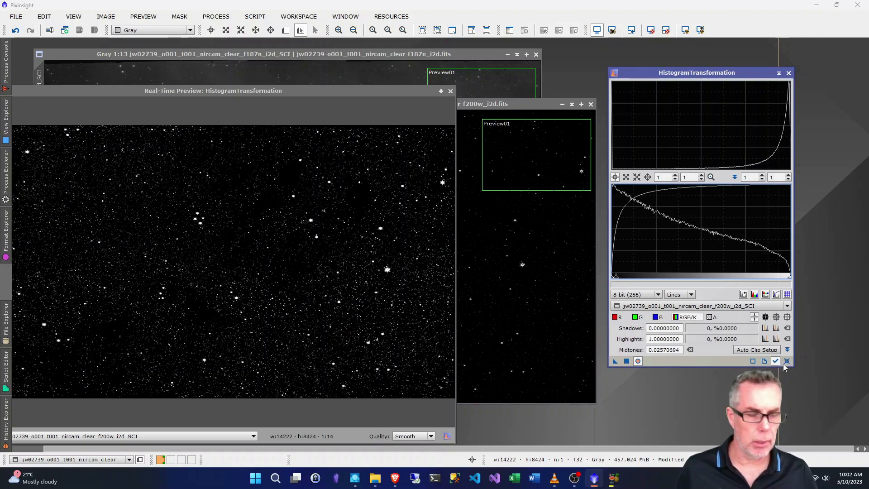
pyautogui.click(789, 72)
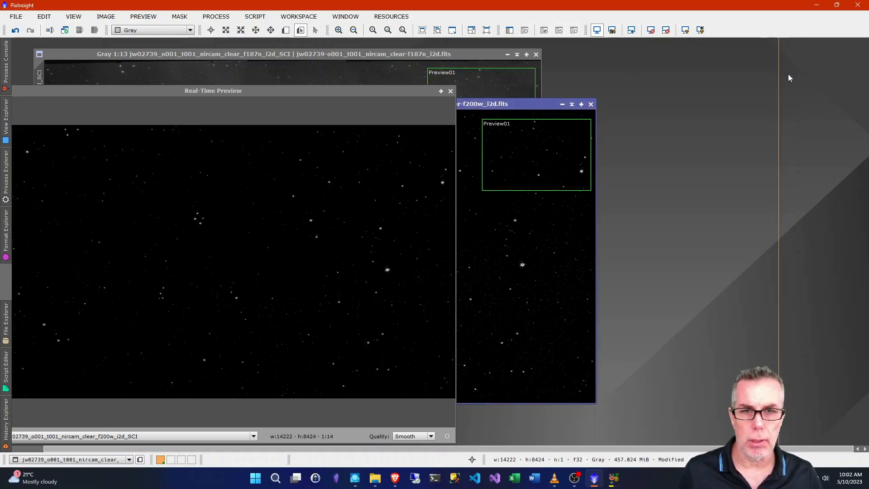
pyautogui.click(450, 91)
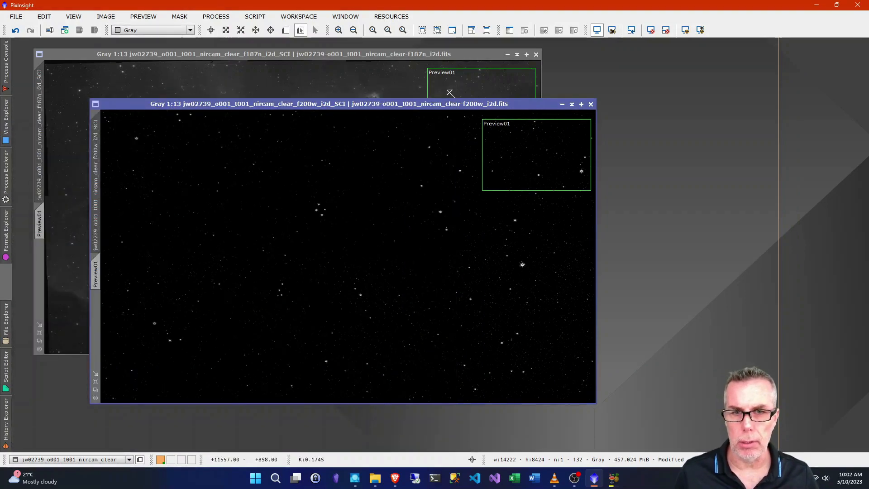
pyautogui.click(105, 16)
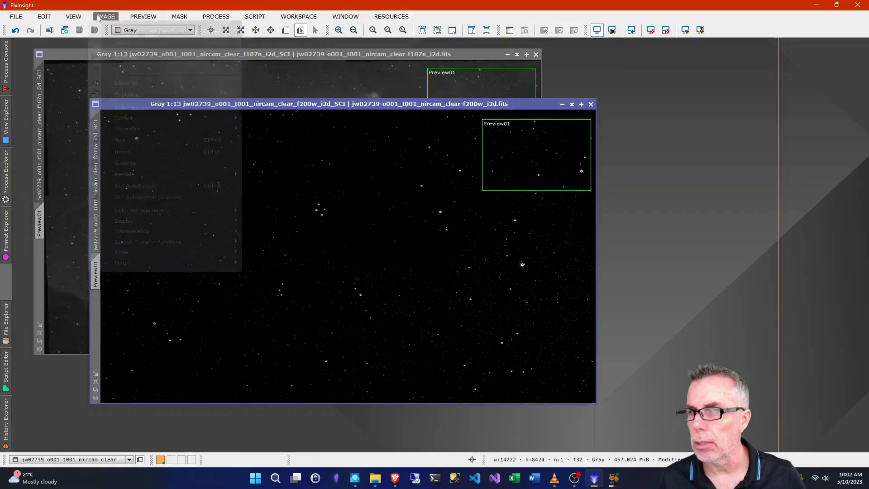
pyautogui.click(123, 32)
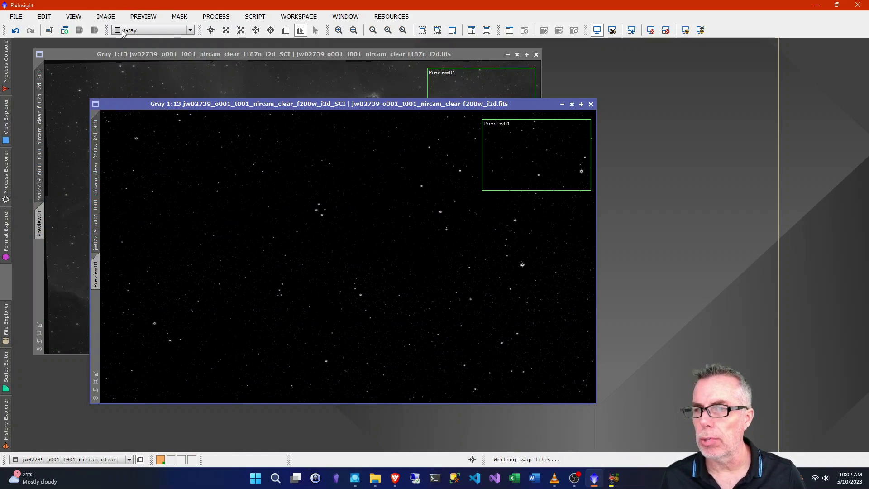
pyautogui.click(104, 17)
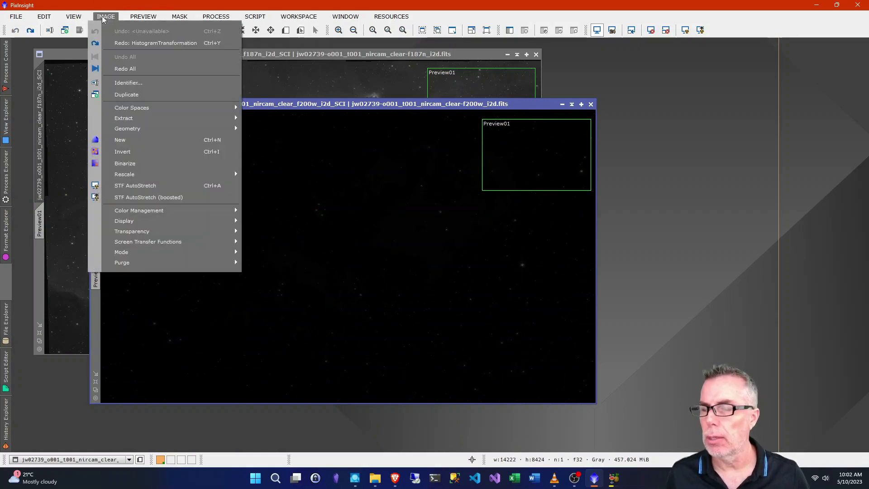
pyautogui.click(104, 19)
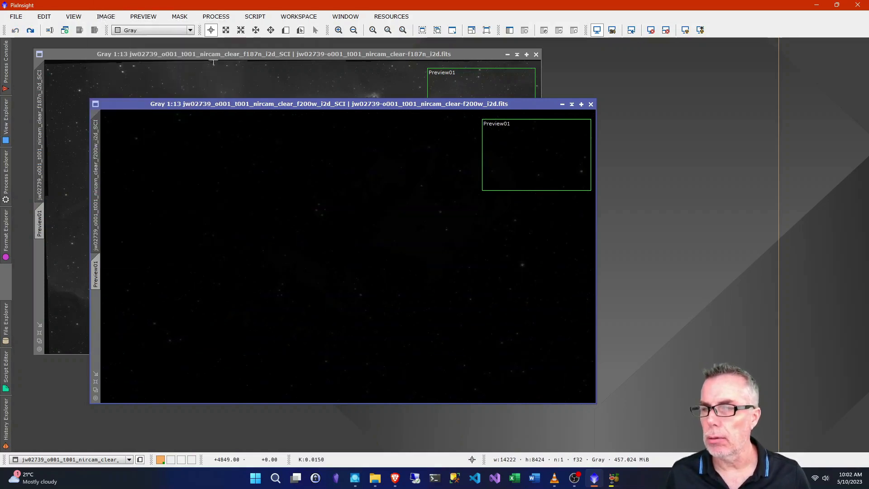
# Reopen HistogramTransformation with default parameters on the f200w SCI view and turn on its real-time preview.
pyautogui.click(216, 17)
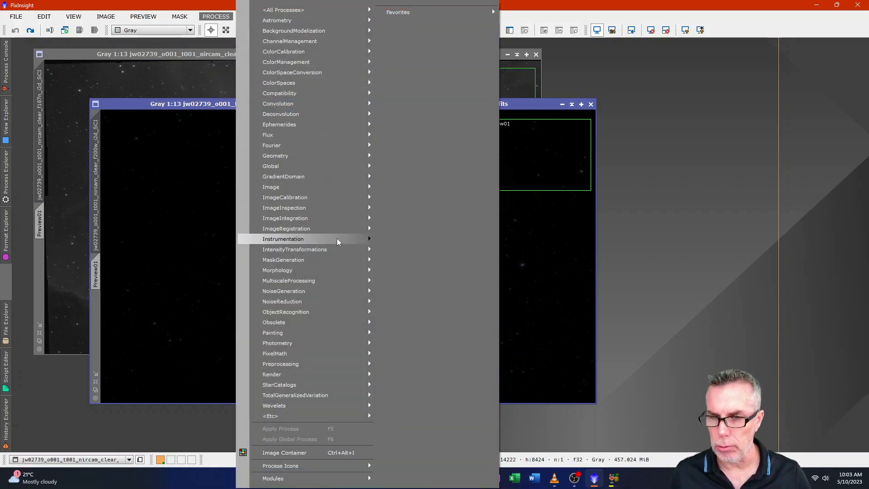
pyautogui.moveTo(340, 249)
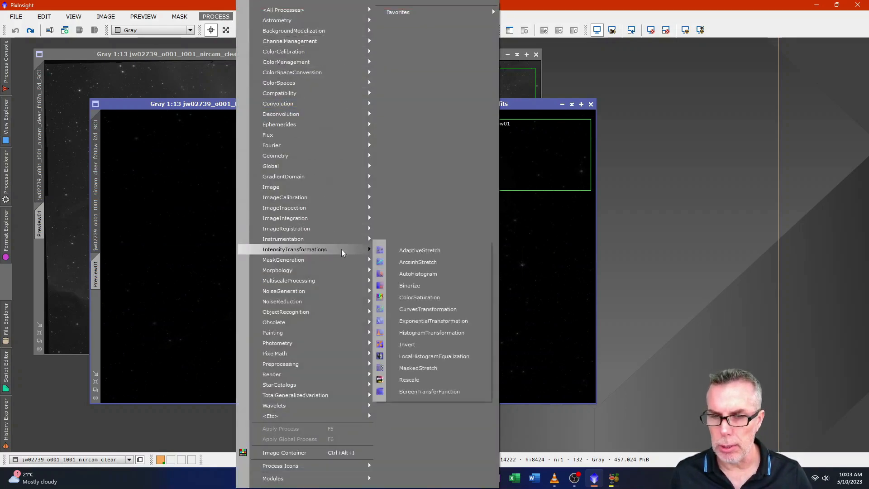
pyautogui.click(439, 334)
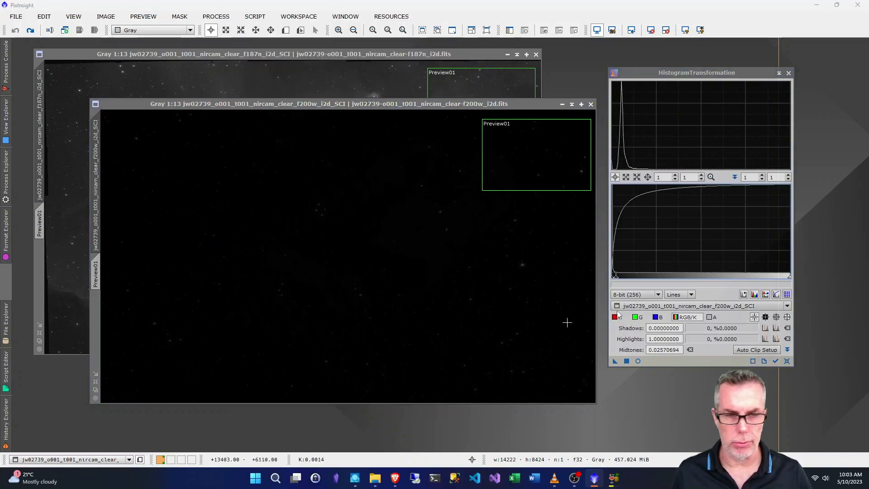
pyautogui.click(788, 362)
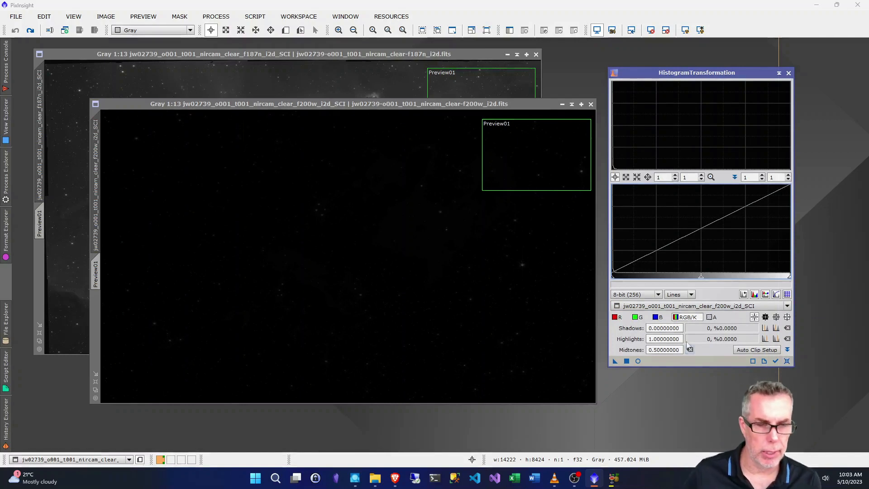
pyautogui.click(680, 306)
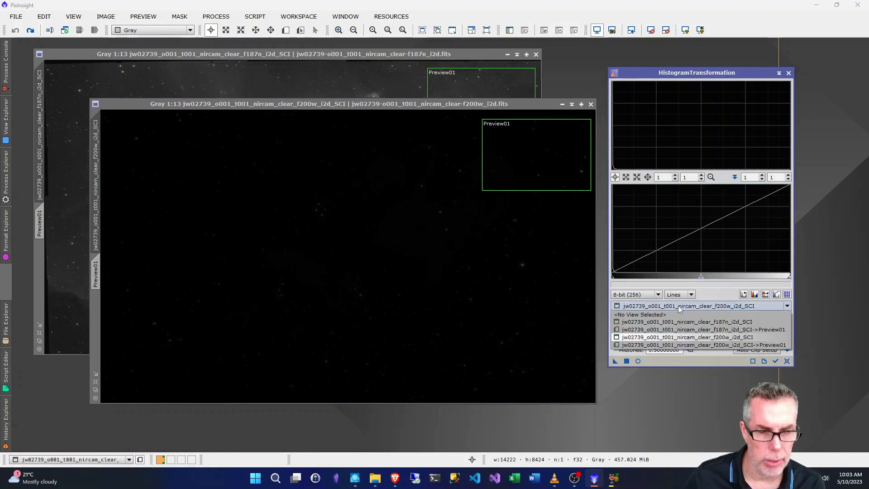
pyautogui.click(713, 337)
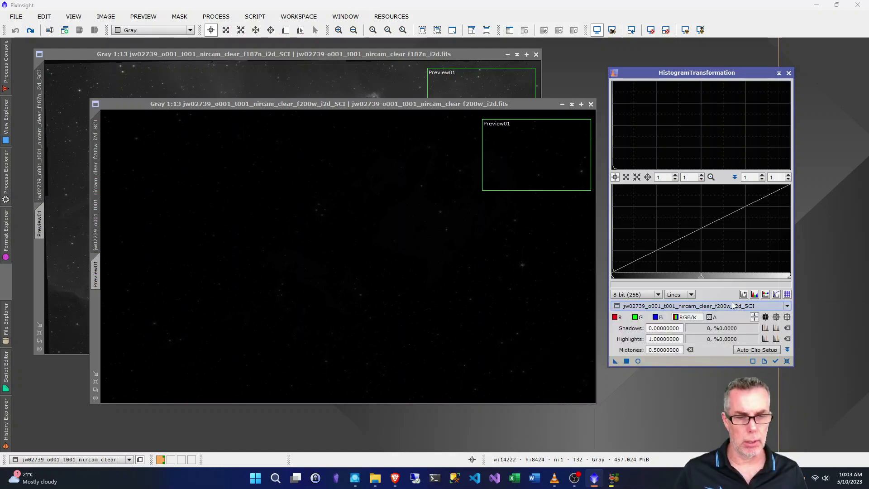
pyautogui.click(638, 362)
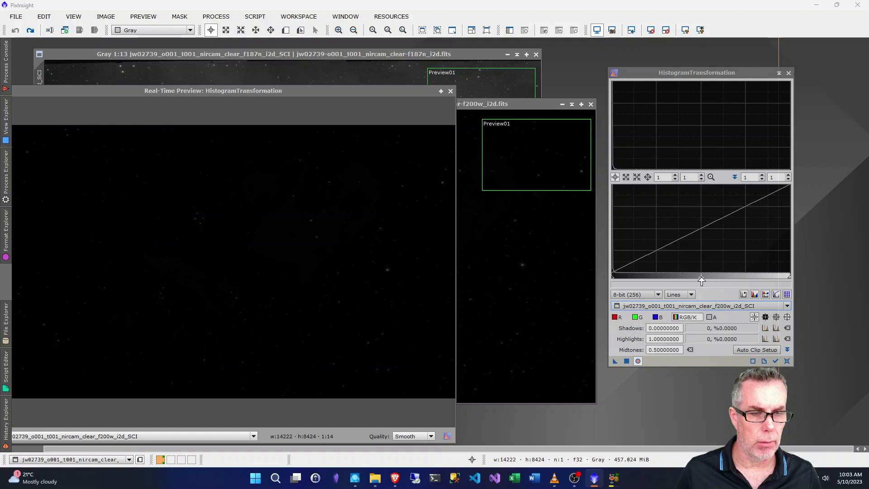
# Lower the histogram midtones to about 0.0354 and apply the transformation to the f200w SCI image.
pyautogui.moveTo(701, 281); pyautogui.dragTo(619, 274)
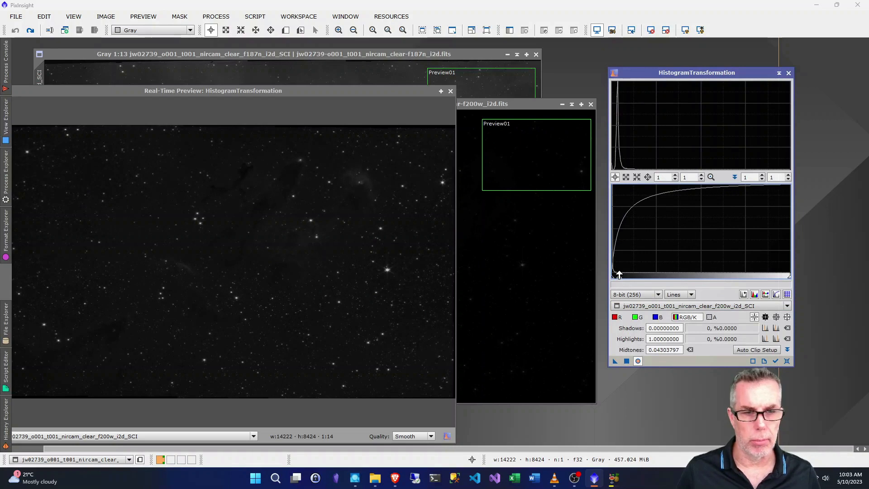
pyautogui.moveTo(619, 275); pyautogui.dragTo(618, 275)
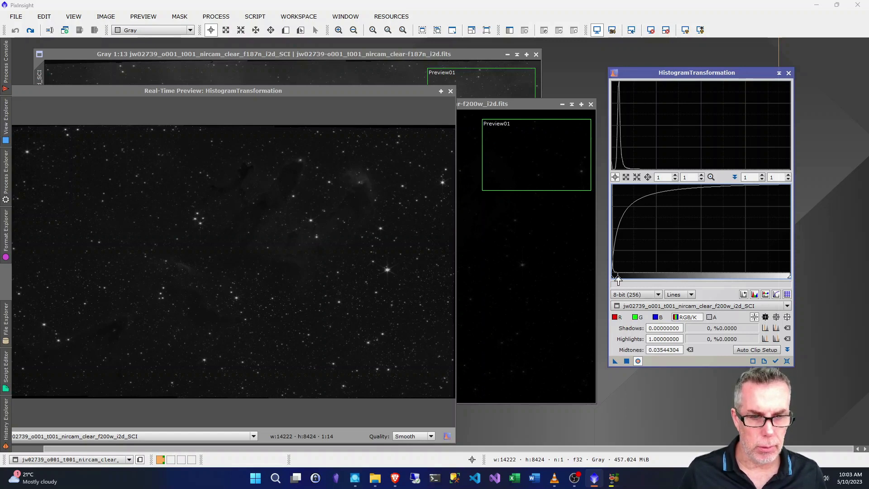
pyautogui.click(536, 105)
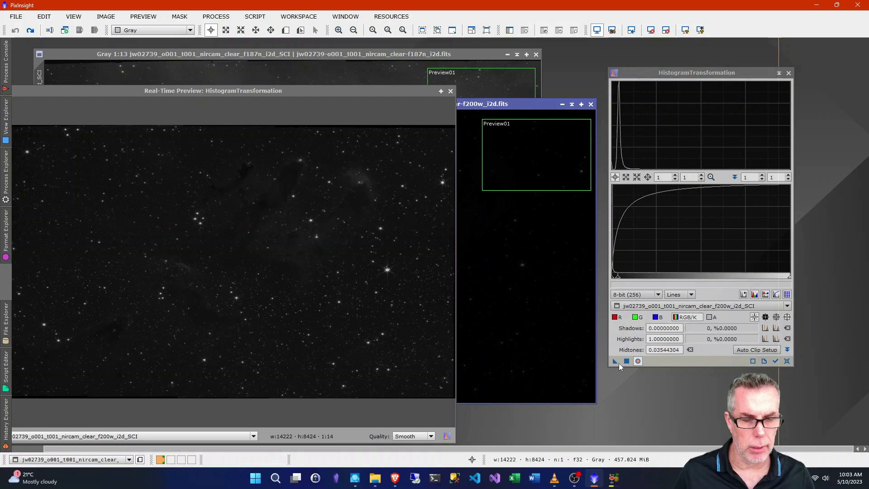
pyautogui.moveTo(613, 361); pyautogui.dragTo(539, 313)
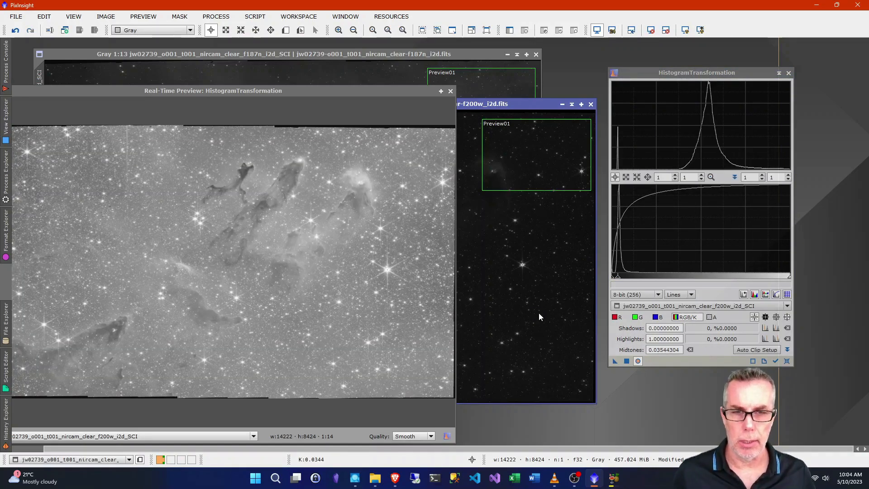
pyautogui.click(408, 92)
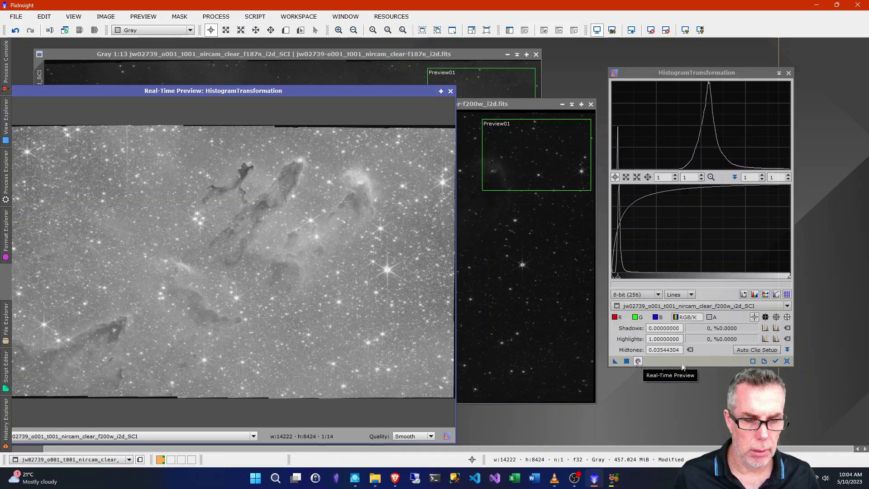
# Reset the HistogramTransformation parameters and set the midtones to about 0.2228 for a second stretch of the f200w SCI image.
pyautogui.click(786, 361)
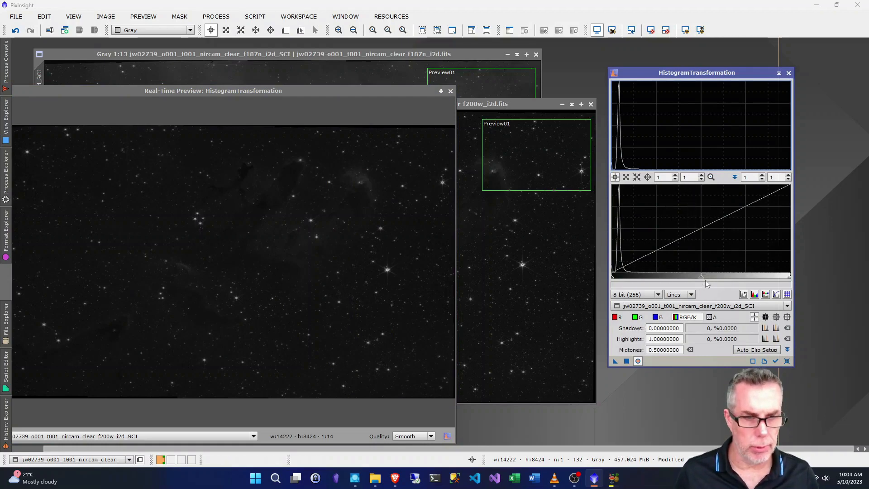
pyautogui.moveTo(701, 281); pyautogui.dragTo(636, 282)
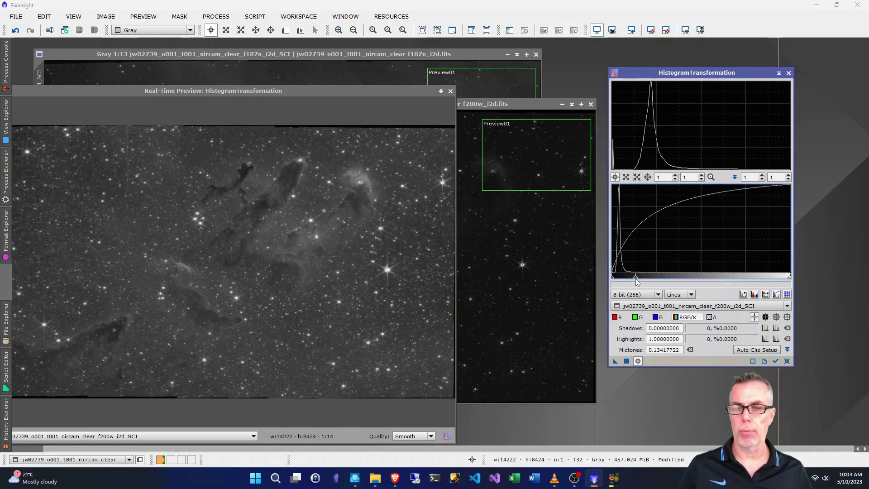
pyautogui.moveTo(636, 281); pyautogui.dragTo(649, 283)
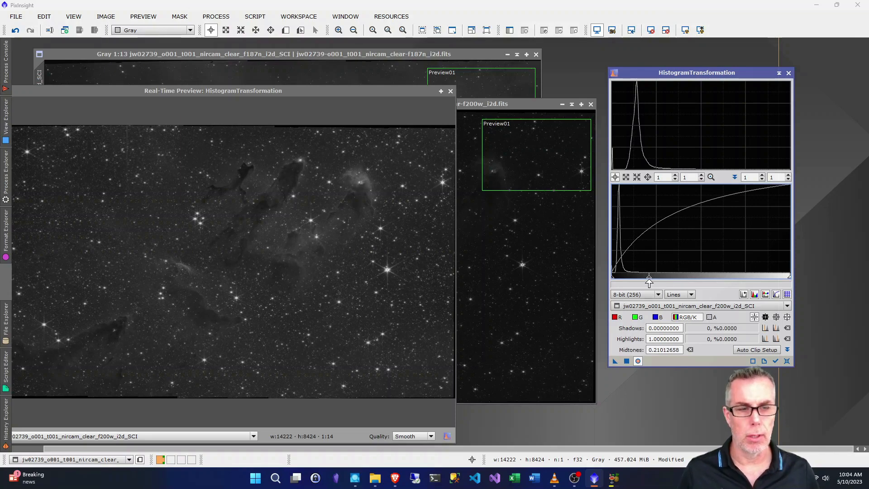
pyautogui.moveTo(650, 283); pyautogui.dragTo(652, 283)
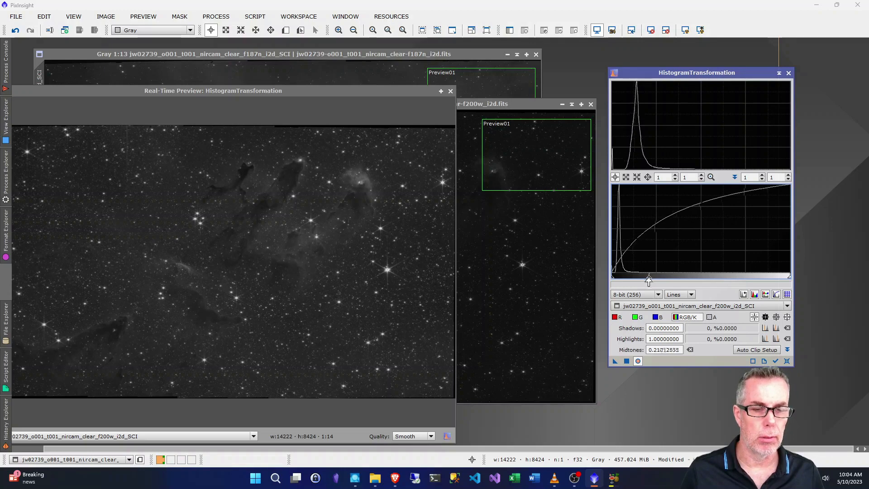
pyautogui.moveTo(650, 278); pyautogui.dragTo(651, 278)
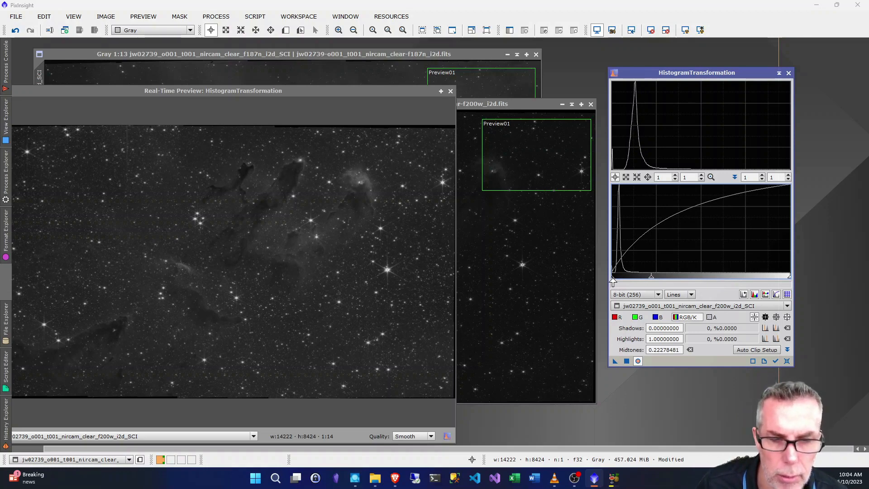
# Set shadows to about 0.0127 and midtones to about 0.2103, apply the stretch to the f200w SCI image, and close the tool.
pyautogui.moveTo(613, 282); pyautogui.dragTo(615, 281)
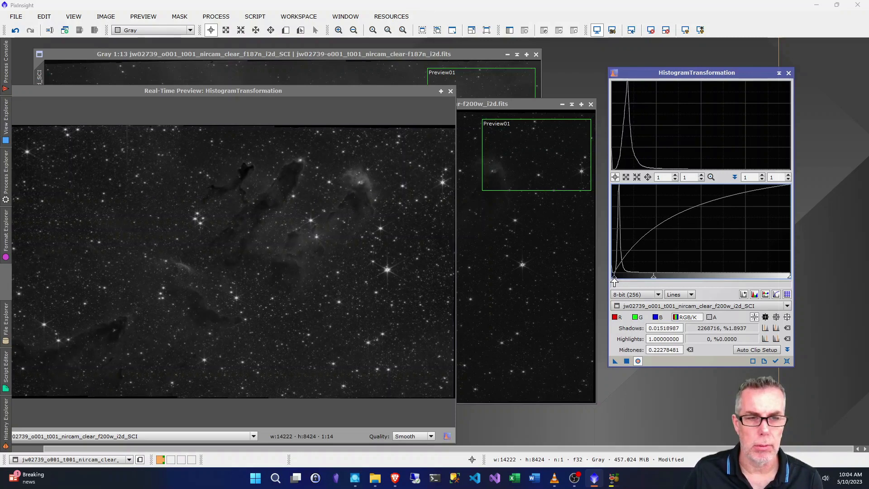
pyautogui.moveTo(616, 281); pyautogui.dragTo(615, 282)
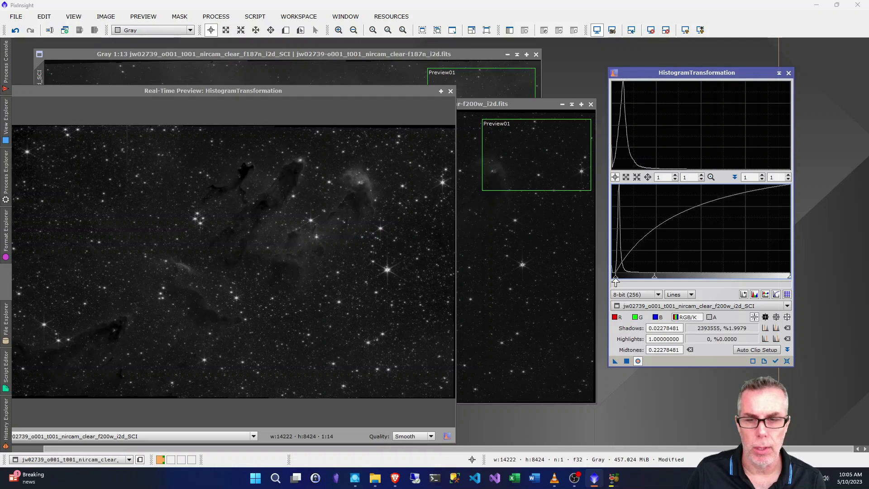
pyautogui.moveTo(616, 282); pyautogui.dragTo(614, 281)
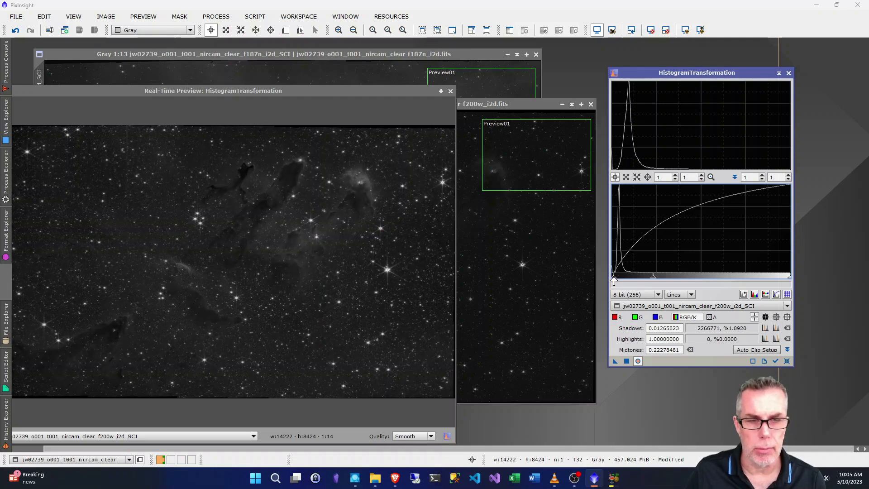
pyautogui.moveTo(653, 281); pyautogui.dragTo(650, 281)
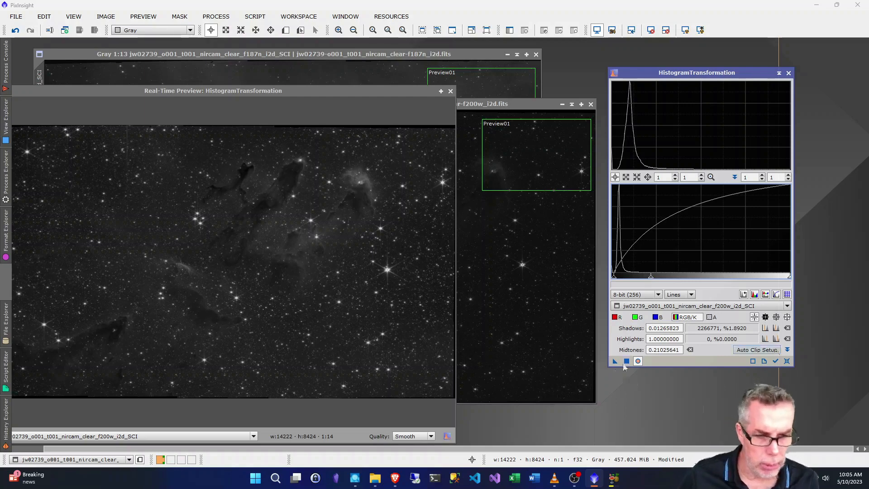
pyautogui.moveTo(616, 362); pyautogui.dragTo(539, 313)
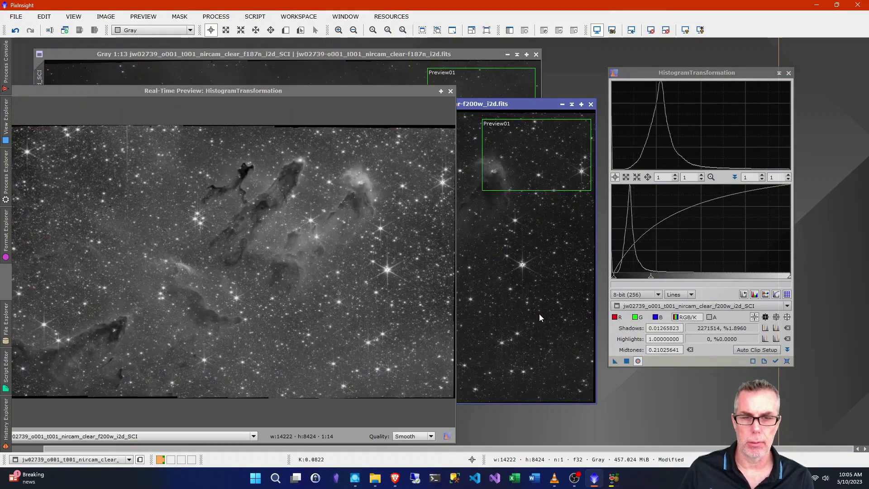
pyautogui.click(450, 91)
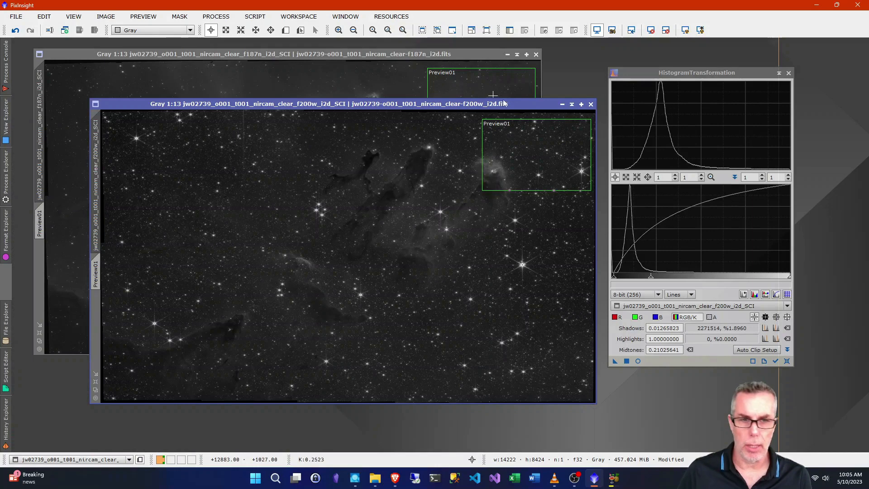
pyautogui.click(788, 73)
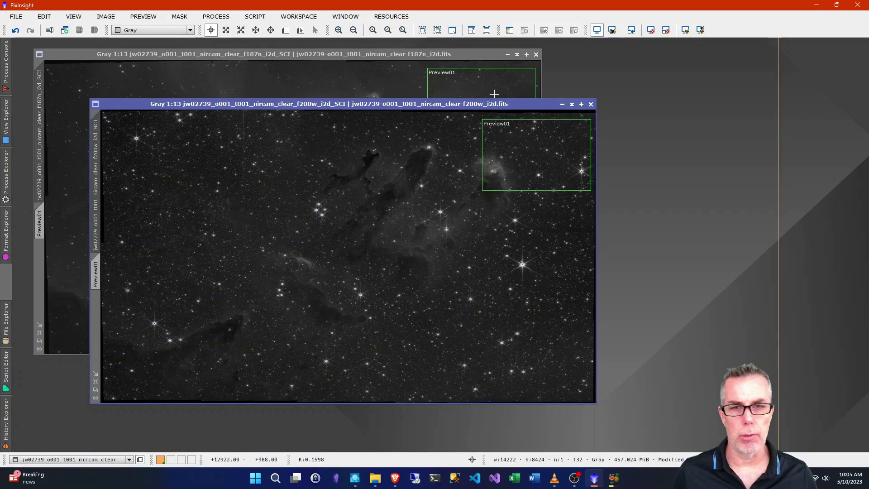
# Compare the stretched f200w SCI image with the f187n SCI image by moving its window and bringing each one forward.
pyautogui.moveTo(464, 107); pyautogui.dragTo(532, 94)
pyautogui.click(450, 54)
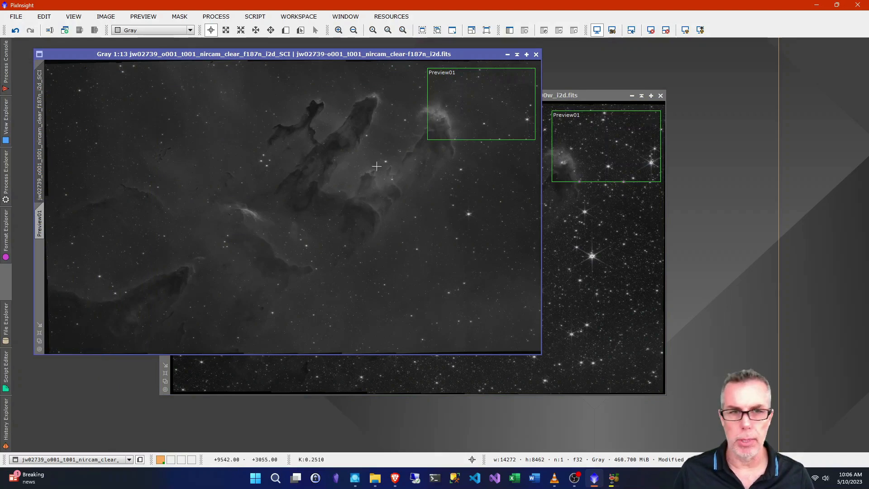
pyautogui.click(579, 97)
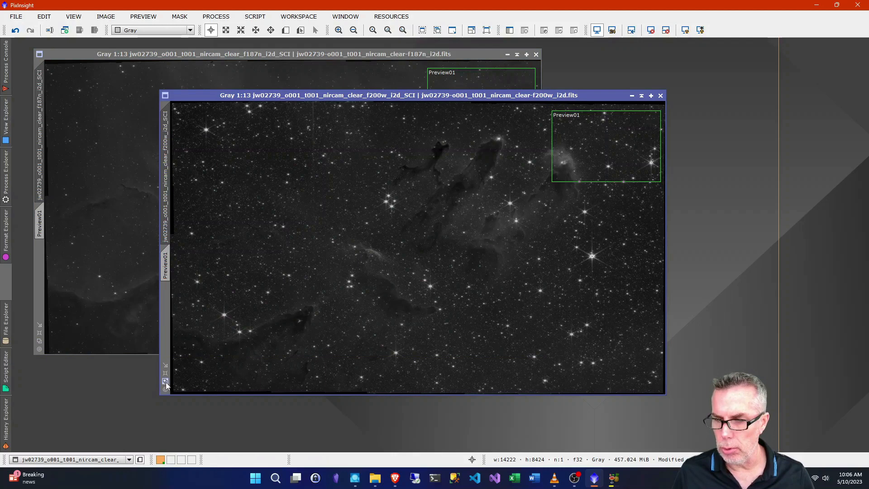
pyautogui.moveTo(354, 100); pyautogui.dragTo(292, 116)
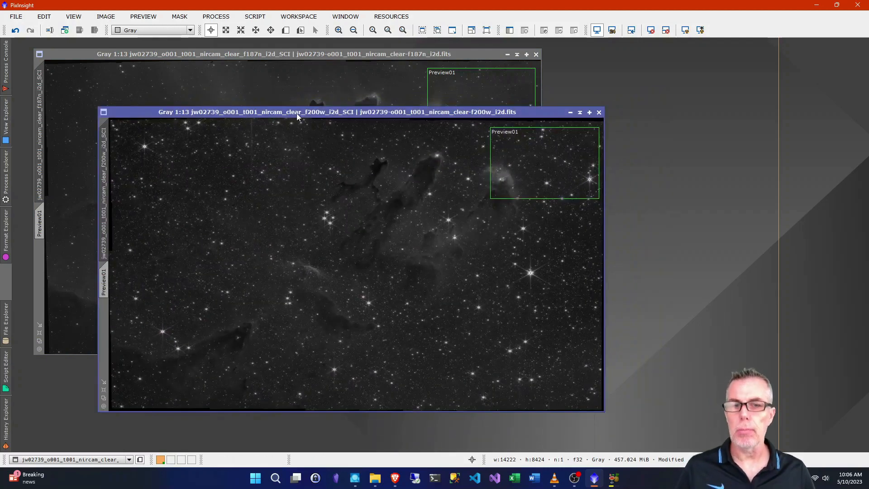
# Open StarAlignment, reset its parameters, and choose the f187n SCI main view as the reference image.
pyautogui.click(217, 17)
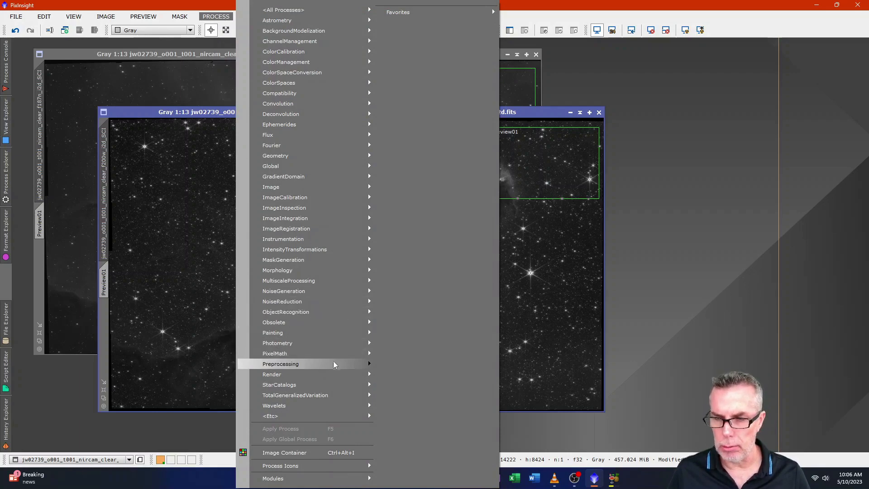
pyautogui.moveTo(333, 362)
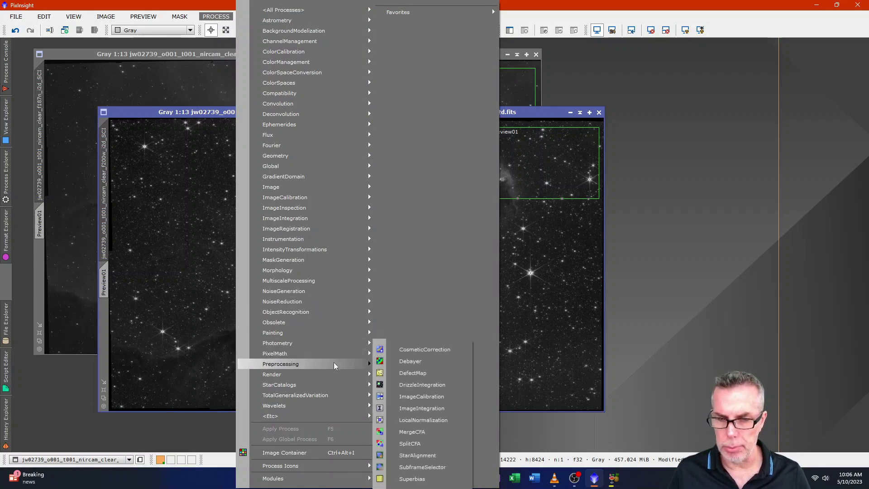
pyautogui.click(442, 455)
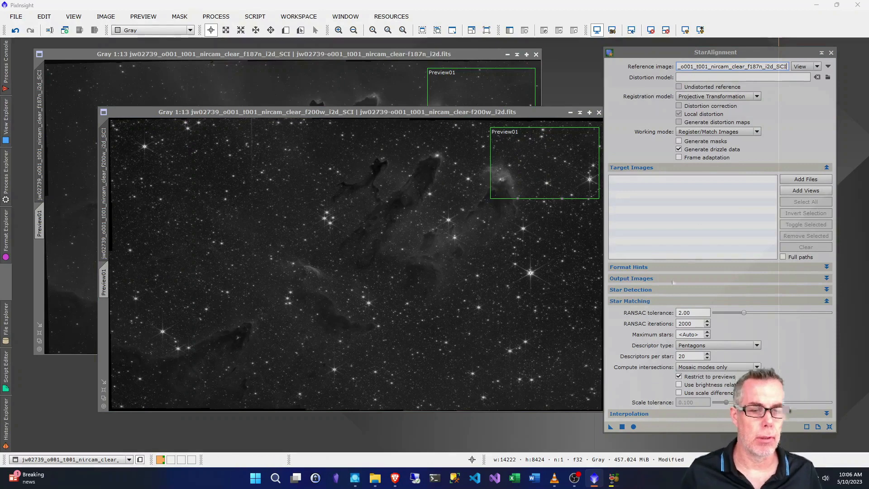
pyautogui.click(830, 428)
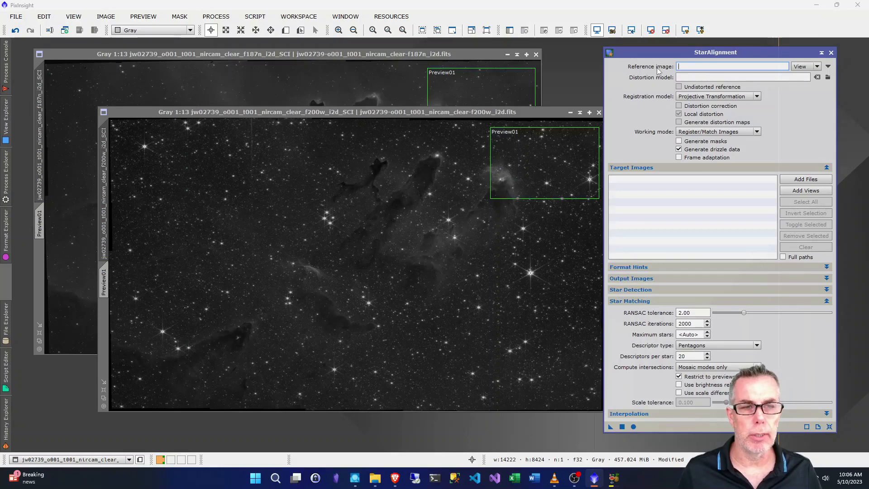
pyautogui.click(829, 67)
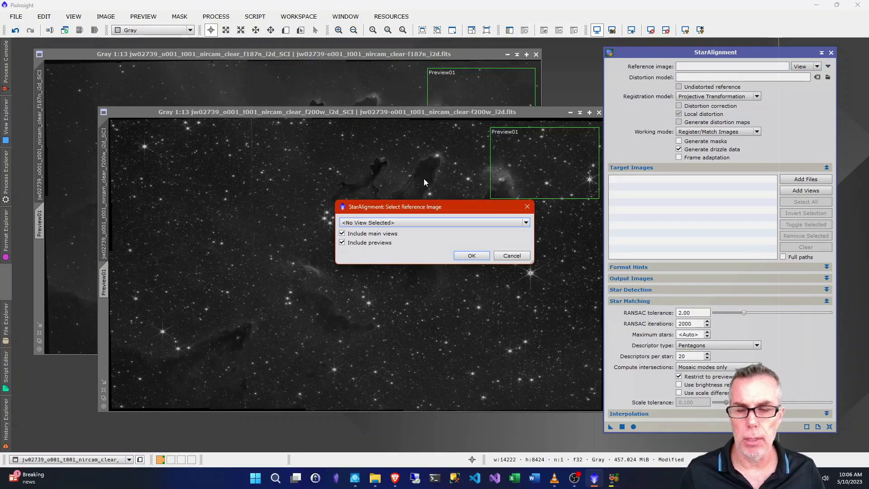
pyautogui.click(419, 222)
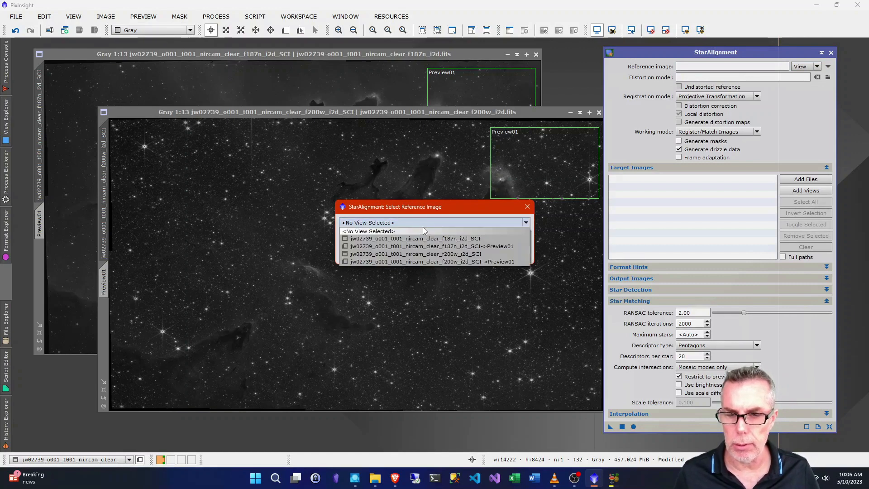
pyautogui.click(462, 240)
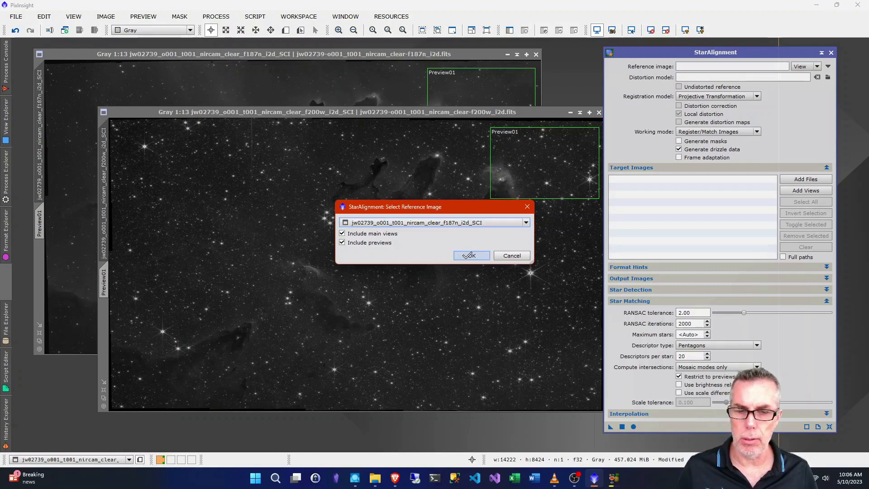
pyautogui.click(470, 255)
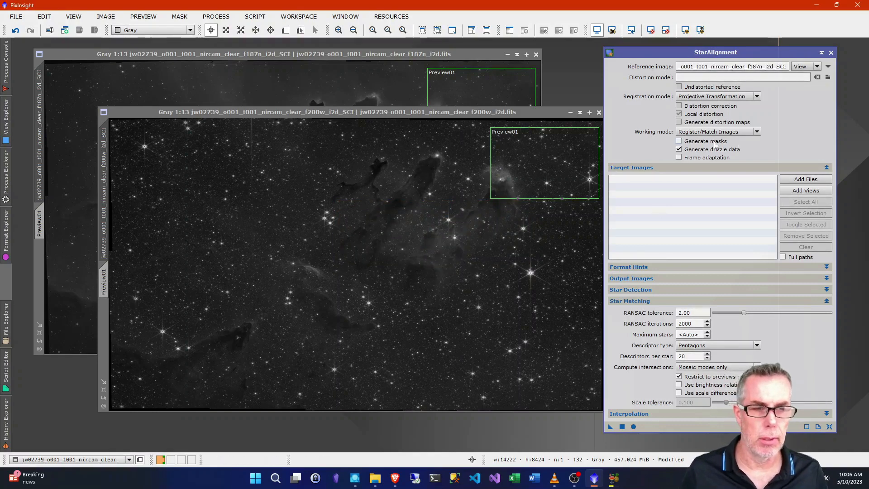
# Turn off drizzle data generation, run StarAlignment on the f200w SCI image, and review the registration log.
pyautogui.click(679, 150)
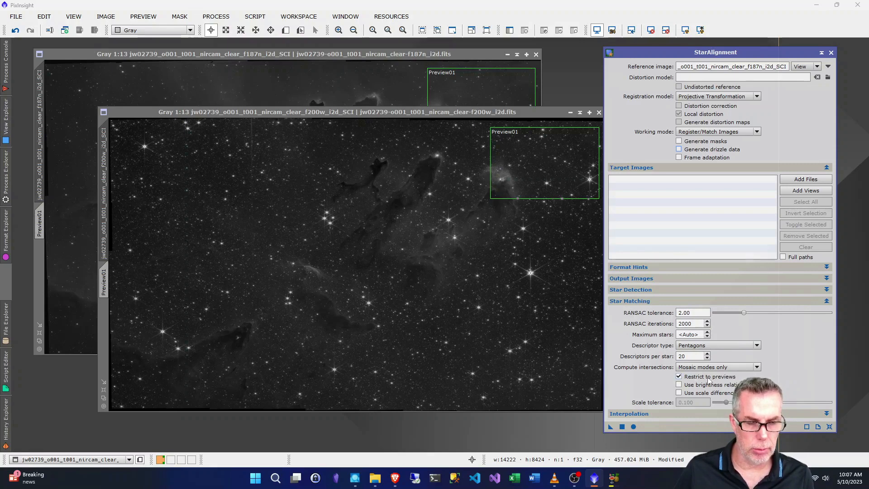
pyautogui.moveTo(708, 379)
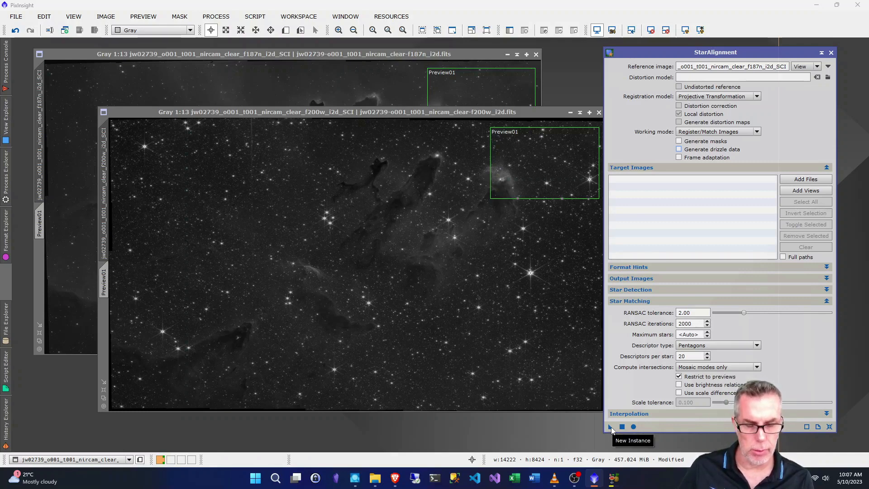
pyautogui.moveTo(611, 428); pyautogui.dragTo(512, 324)
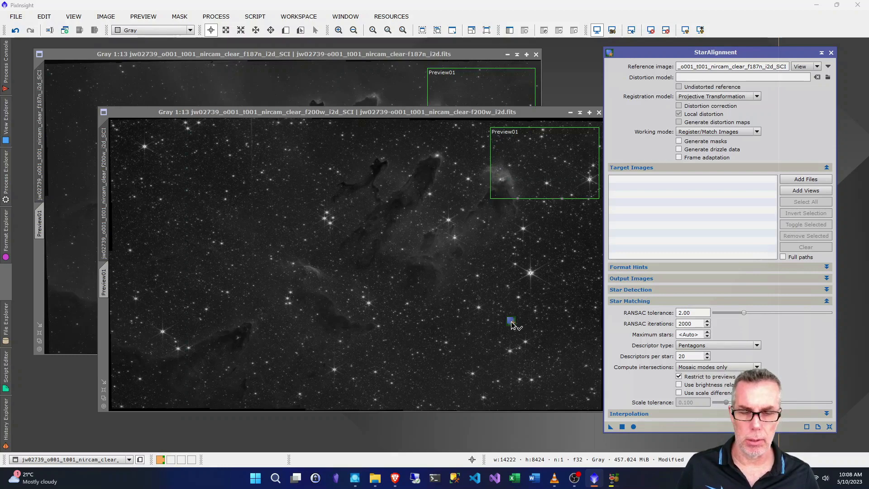
pyautogui.moveTo(511, 322); pyautogui.dragTo(512, 322)
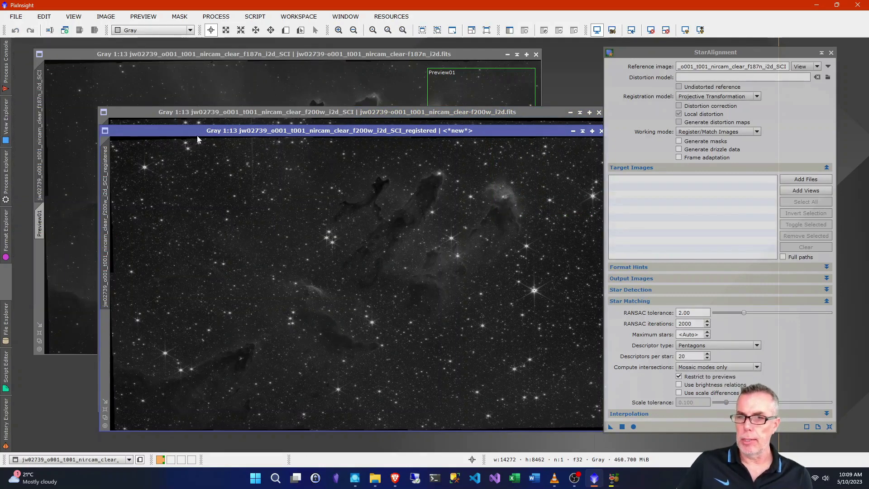
pyautogui.click(6, 68)
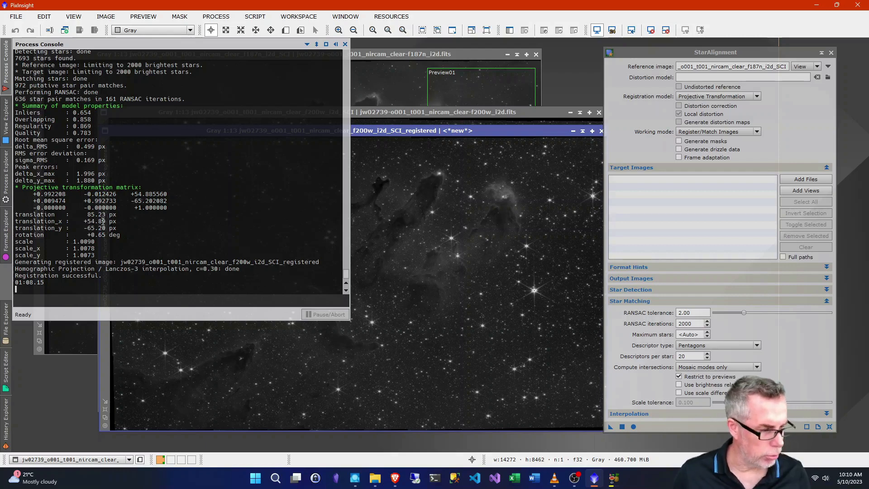
pyautogui.click(8, 57)
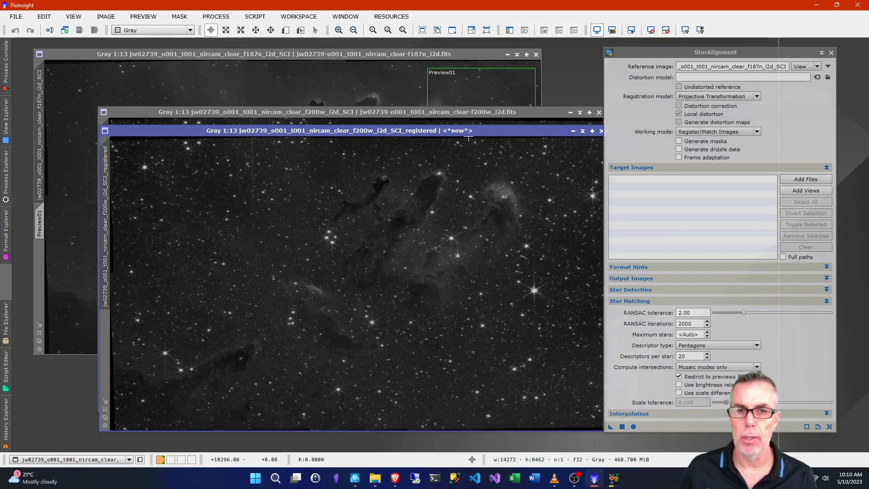
# Minimize the original f200w SCI image, park its icon below the f187n image, and move the registered f200w window over the f187n image.
pyautogui.click(537, 113)
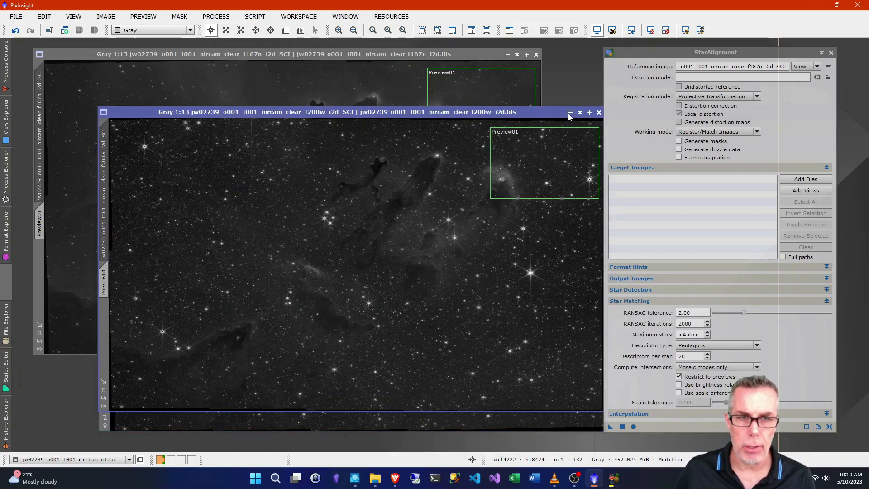
pyautogui.click(570, 114)
pyautogui.moveTo(422, 269); pyautogui.dragTo(105, 392)
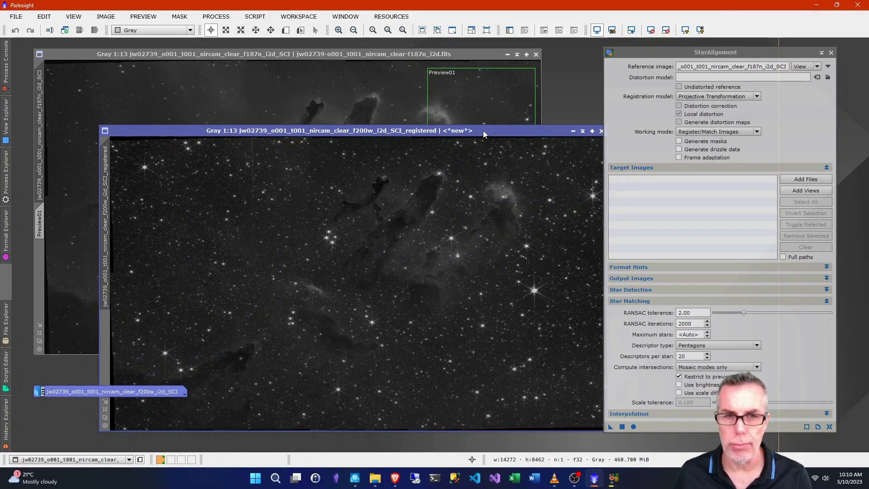
pyautogui.moveTo(483, 130); pyautogui.dragTo(447, 66)
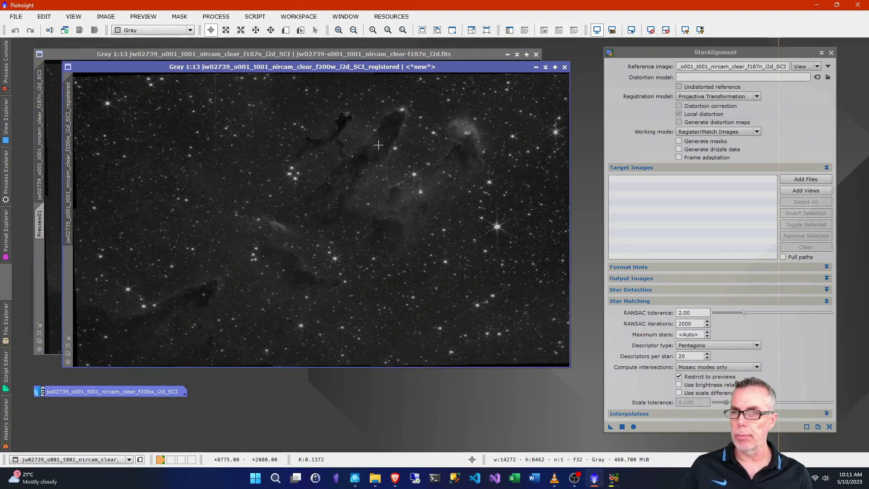
# Save the registered image as jw02739_o001_t001_nircam_clear_f200w_i2d_SCI_registered.tif, a 16-bit unsigned integer TIFF without compression, and close its window.
pyautogui.click(16, 17)
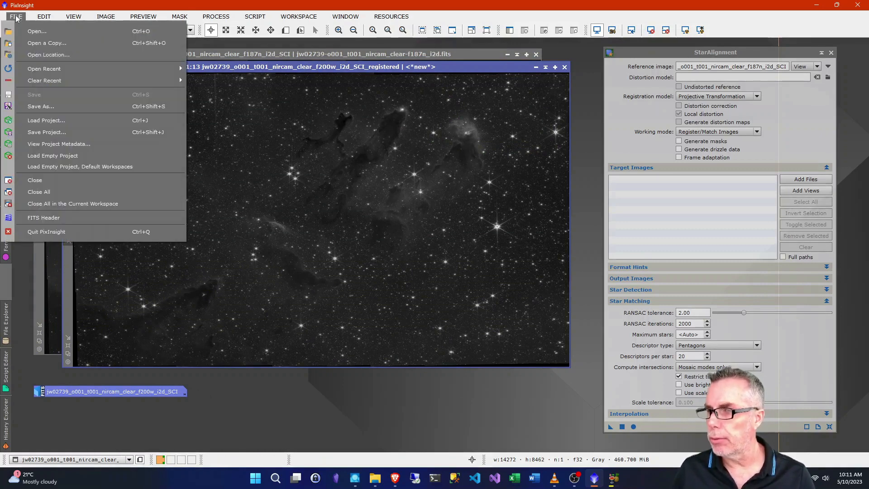
pyautogui.click(42, 106)
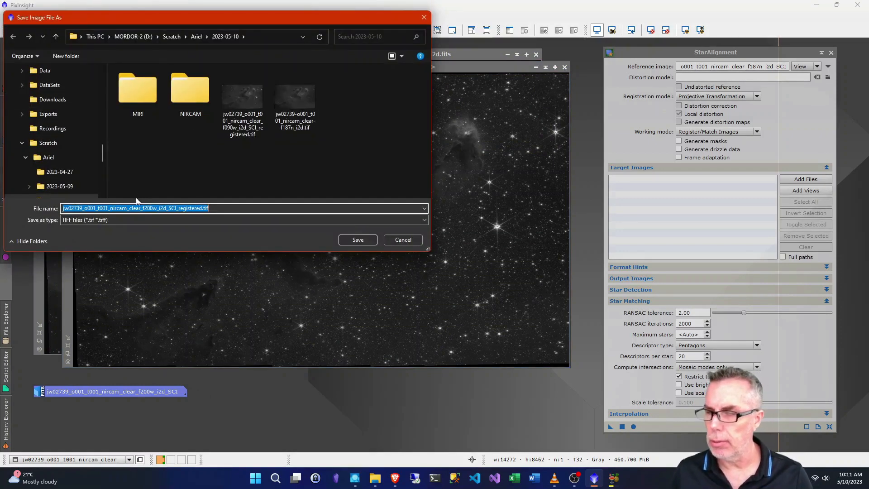
pyautogui.click(225, 209)
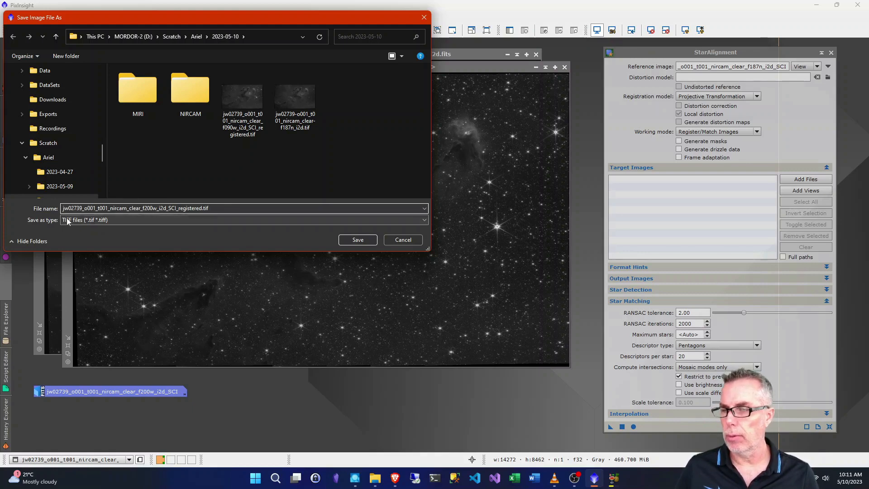
pyautogui.click(351, 241)
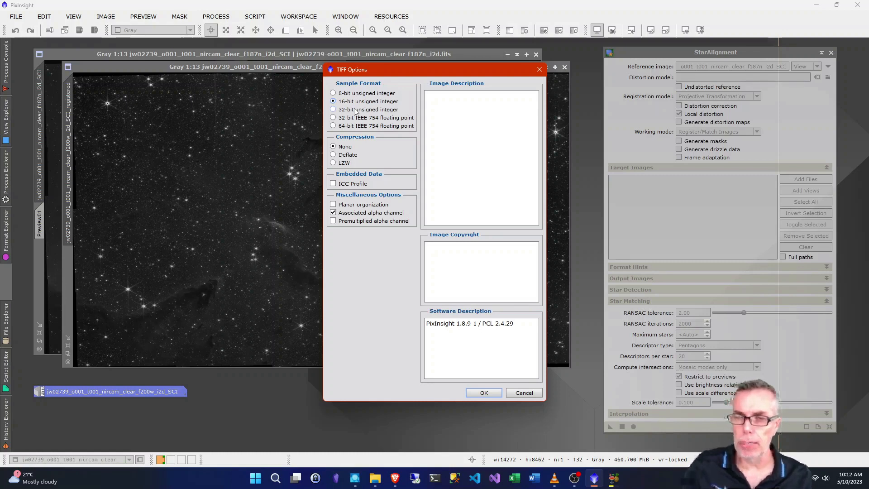
pyautogui.click(482, 393)
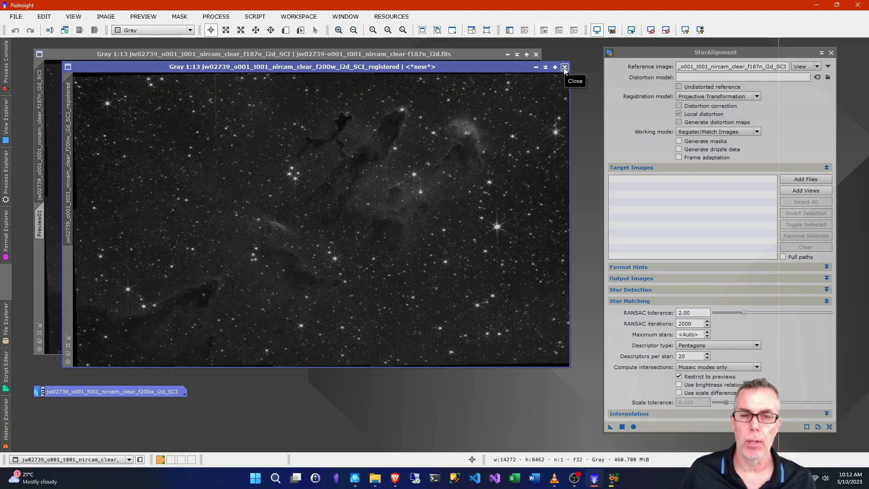
pyautogui.click(565, 67)
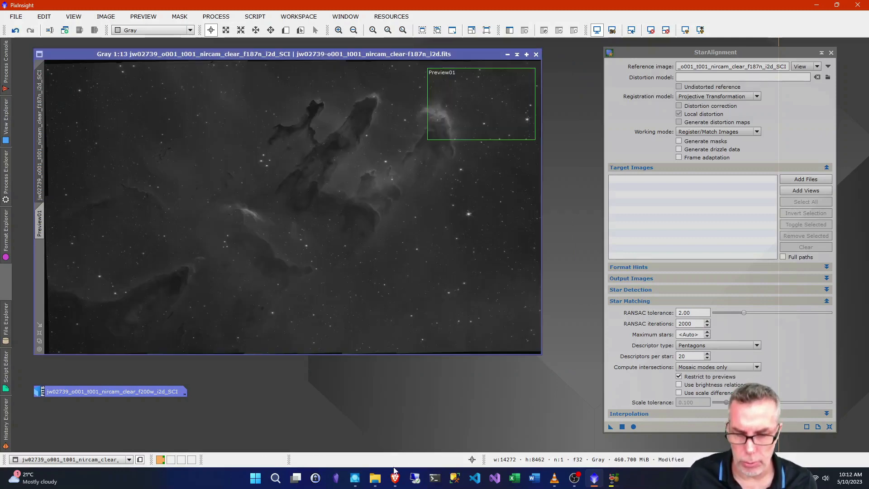
# Switch to File Explorer and check the f090w, f187n and f200w TIFF files in the 2023-05-10 folder.
pyautogui.click(376, 478)
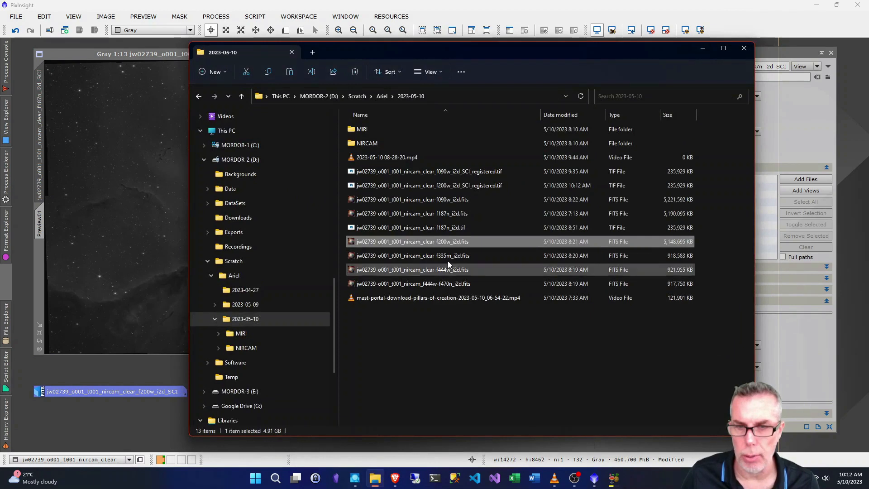
pyautogui.click(417, 172)
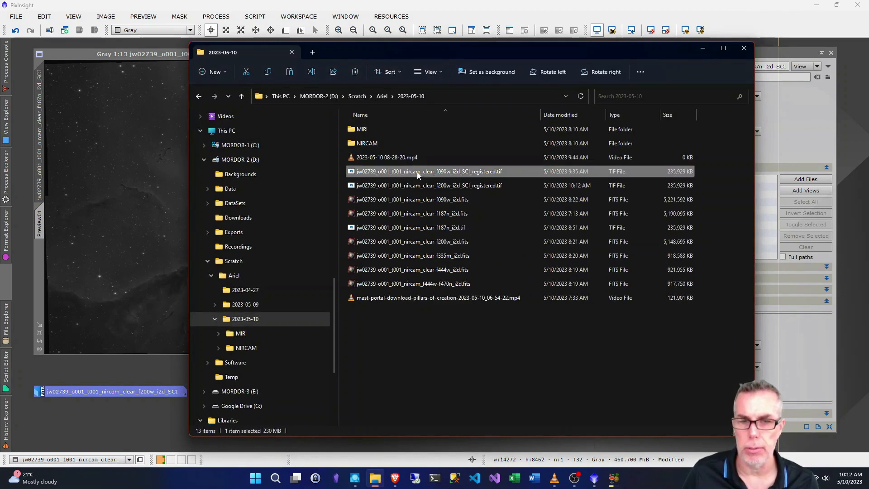
pyautogui.click(406, 229)
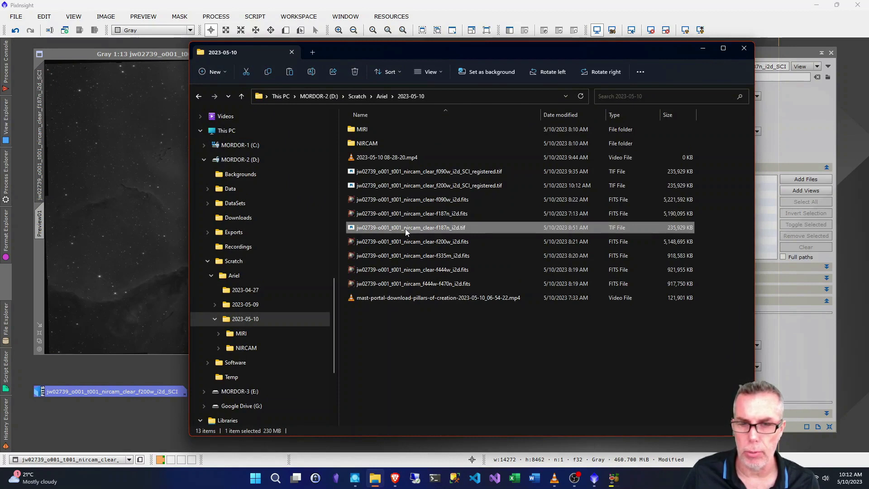
pyautogui.click(433, 116)
pyautogui.click(433, 116)
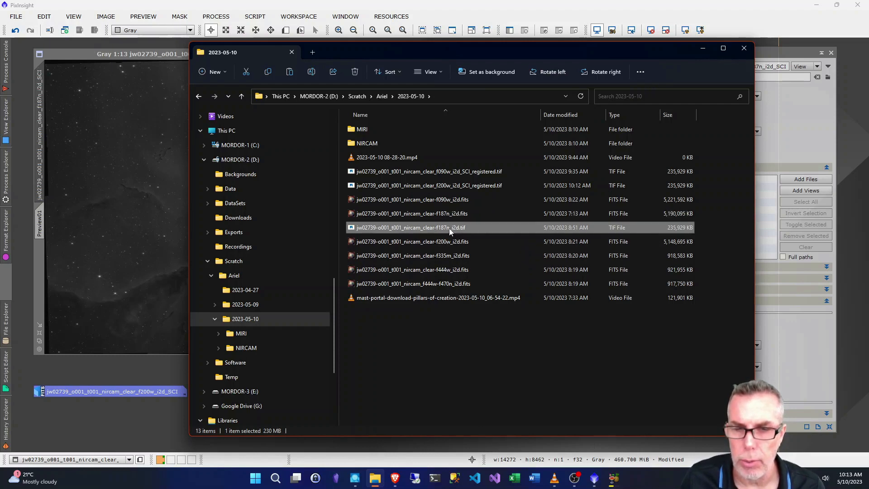
pyautogui.click(454, 173)
pyautogui.click(450, 187)
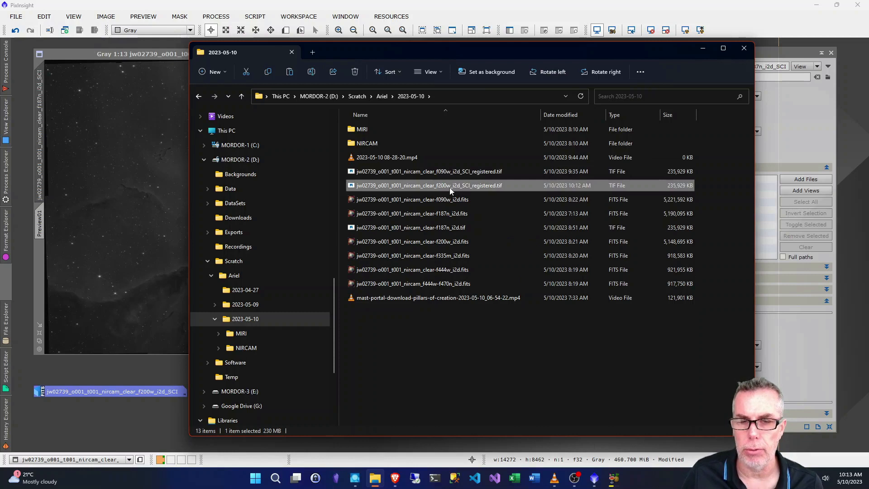
# Compare the f200w and f335m FITS file sizes and open jw02739-o001_t001_nircam_clear-f335m_i2d.fits in PixInsight.
pyautogui.click(449, 256)
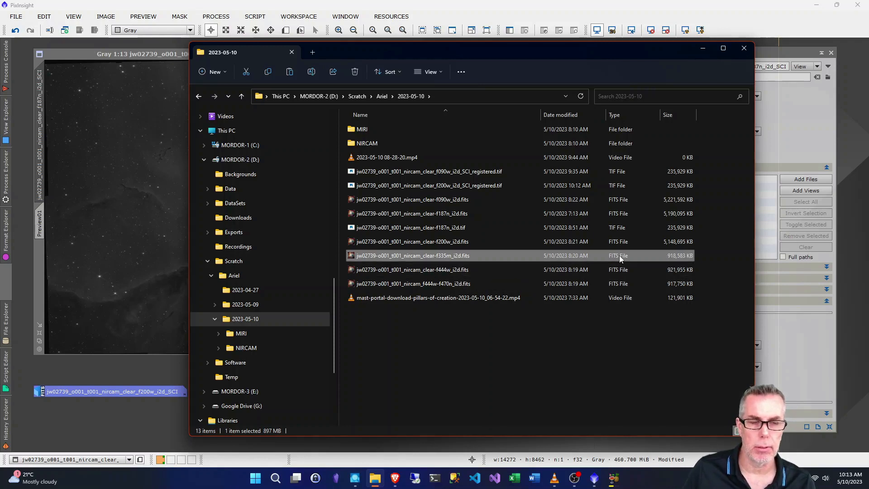
pyautogui.click(619, 241)
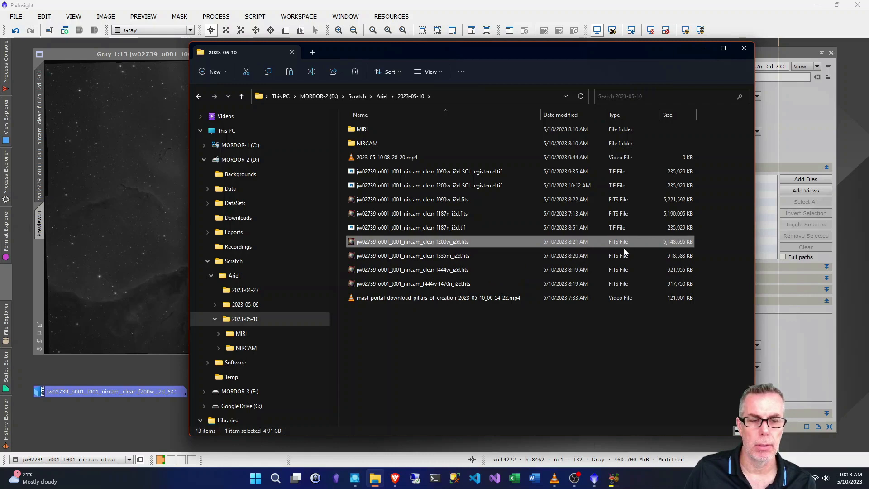
pyautogui.click(627, 257)
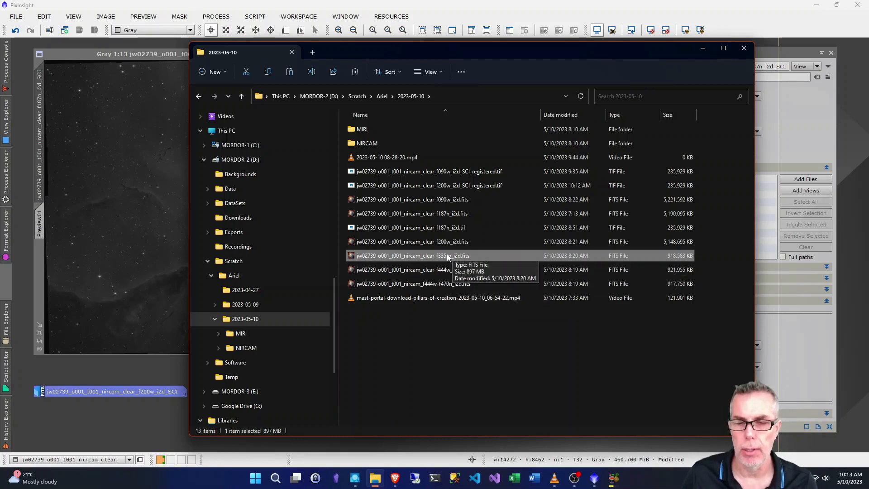
pyautogui.moveTo(448, 260); pyautogui.dragTo(161, 430)
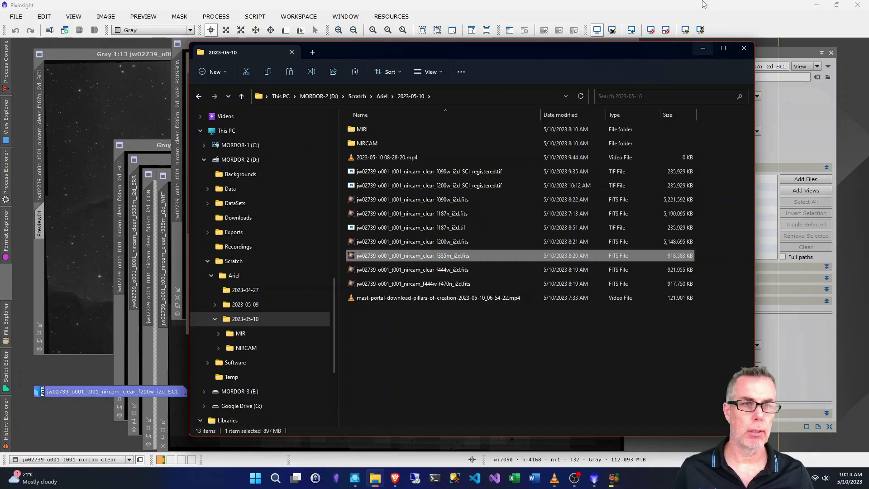
pyautogui.click(702, 6)
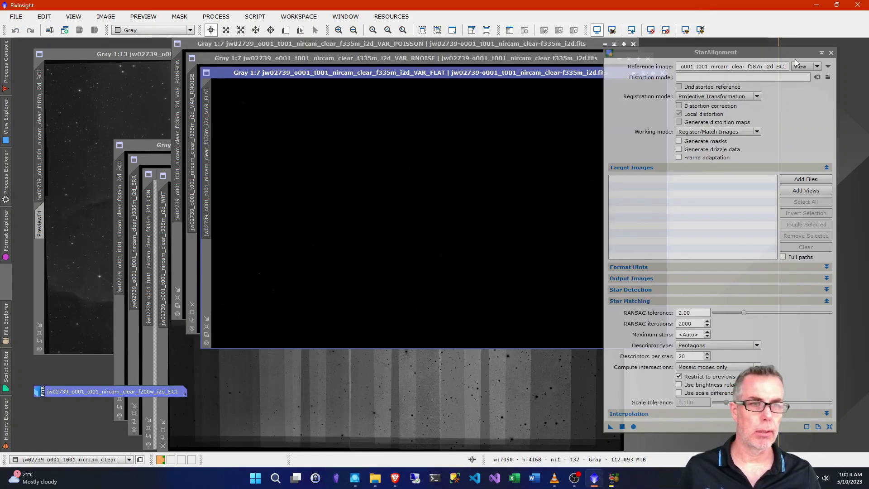
# Close StarAlignment and apply an automatic screen stretch to the f335m VAR_FLAT image.
pyautogui.click(830, 53)
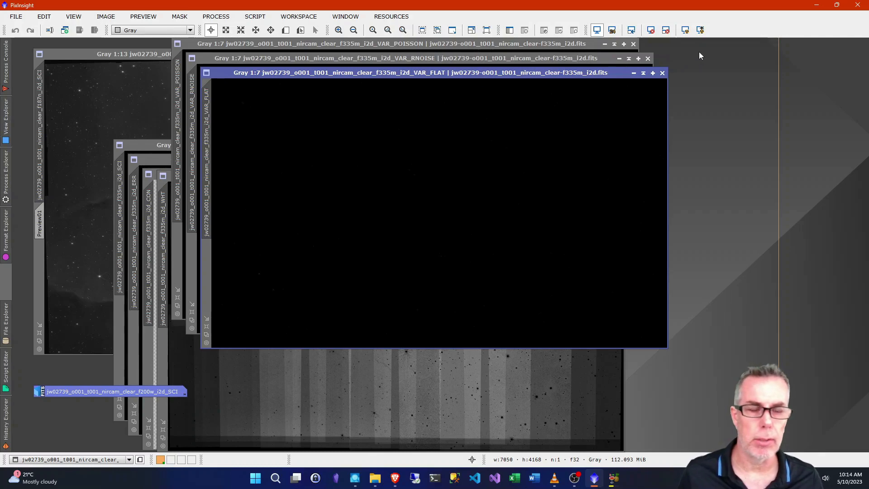
pyautogui.click(685, 30)
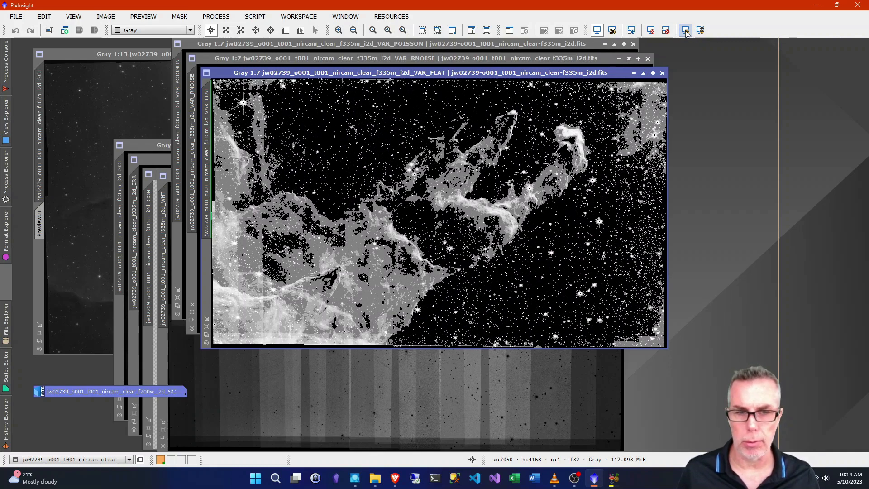
# Close the f335m VAR_FLAT image, check the VAR_RNOISE and VAR_POISSON images with an automatic screen stretch, and close both.
pyautogui.click(662, 74)
pyautogui.click(685, 30)
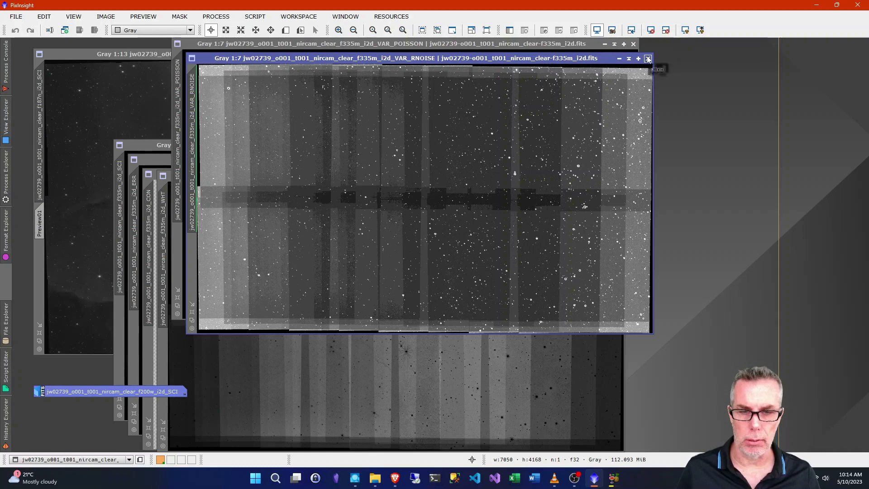
pyautogui.click(648, 58)
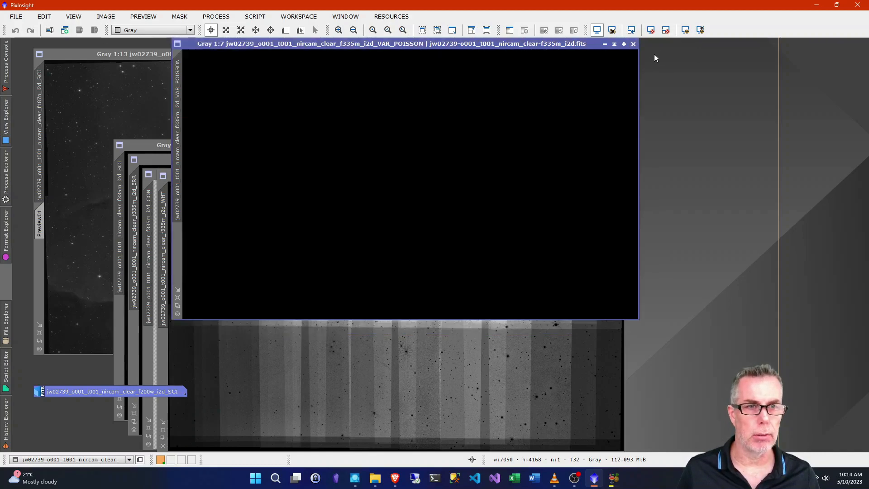
pyautogui.click(686, 30)
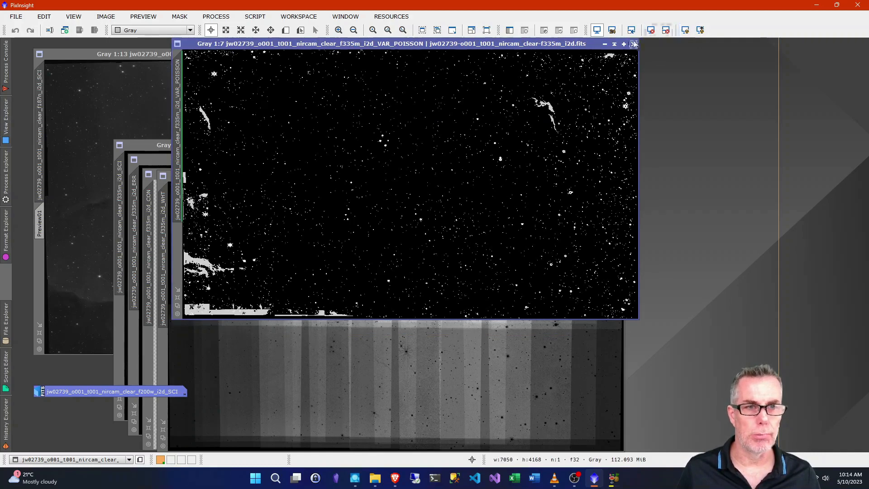
pyautogui.click(633, 44)
# Close the f335m WHT and CON images, then check the ERR image with an automatic screen stretch and close it.
pyautogui.click(619, 176)
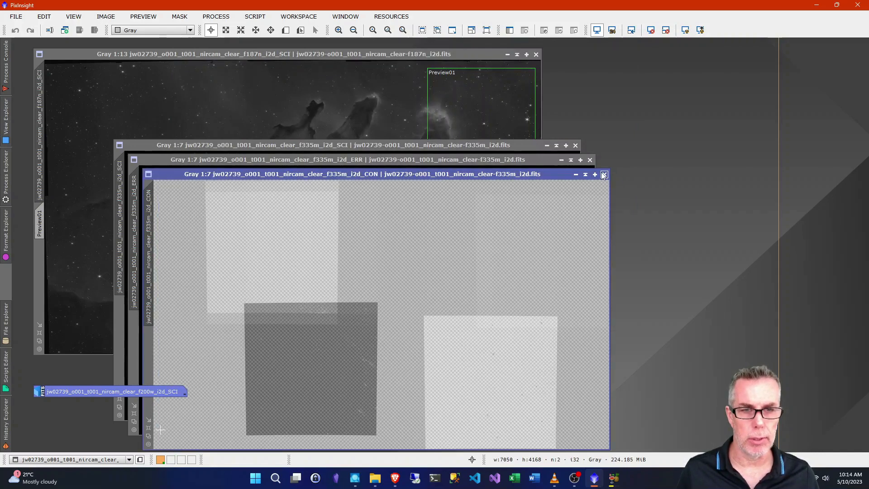
pyautogui.click(607, 176)
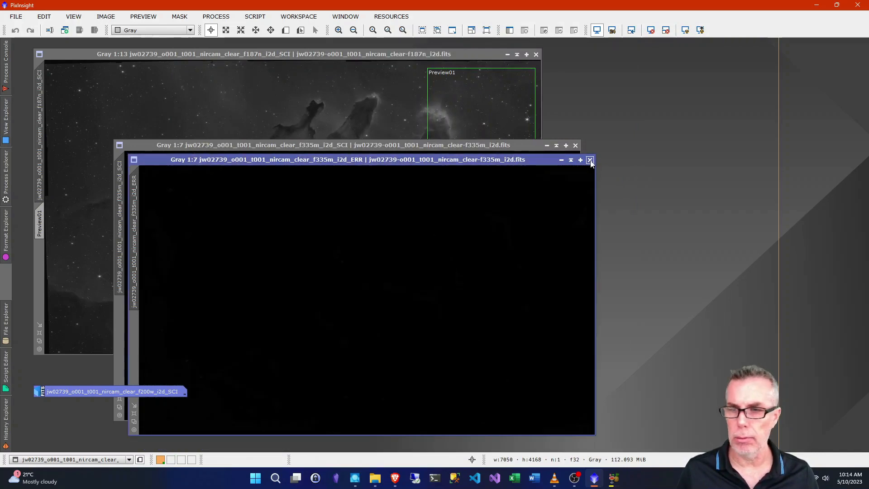
pyautogui.click(685, 30)
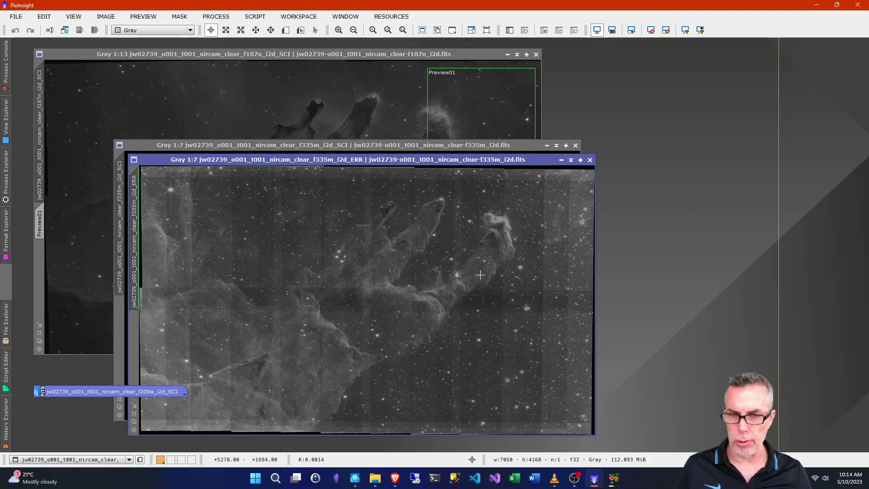
pyautogui.click(590, 160)
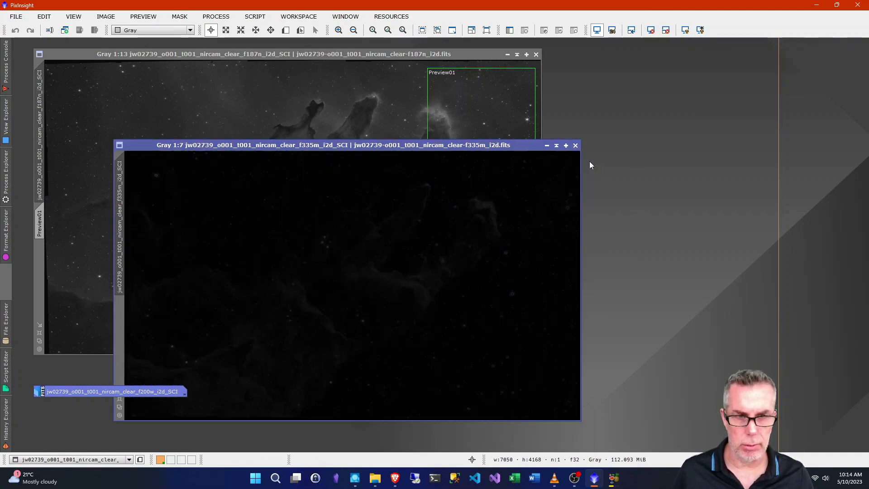
# Inspect the f335m SCI image under an automatic screen stretch, then reset its screen stretch.
pyautogui.moveTo(501, 145); pyautogui.dragTo(562, 108)
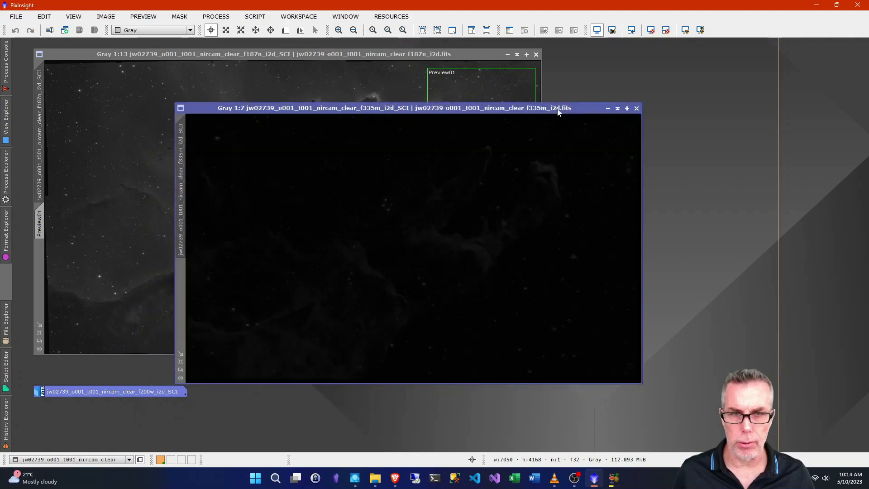
pyautogui.click(686, 30)
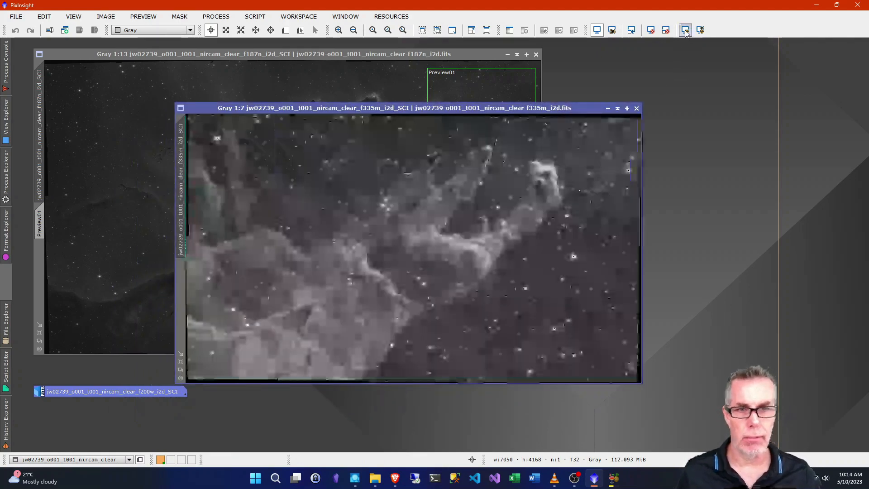
pyautogui.moveTo(528, 110); pyautogui.dragTo(575, 115)
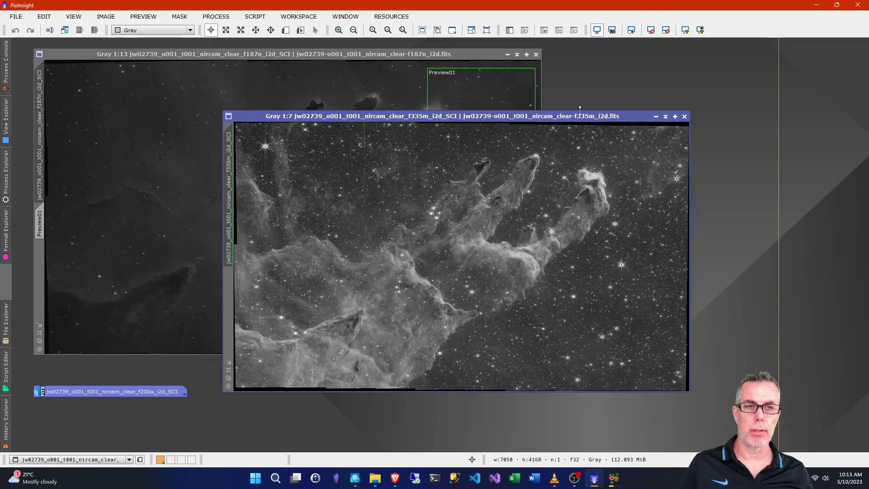
pyautogui.click(668, 31)
pyautogui.moveTo(575, 117); pyautogui.dragTo(557, 102)
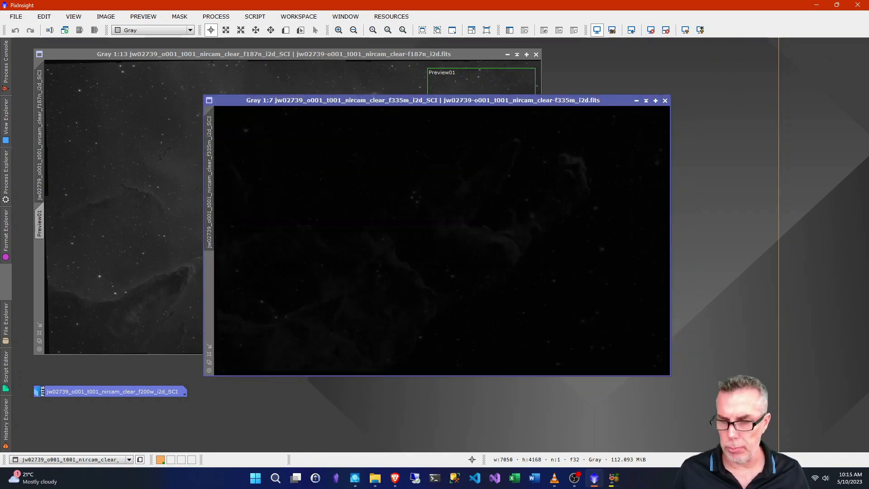
# Restore the minimized f200w SCI image and close it without saving.
pyautogui.doubleClick(103, 392)
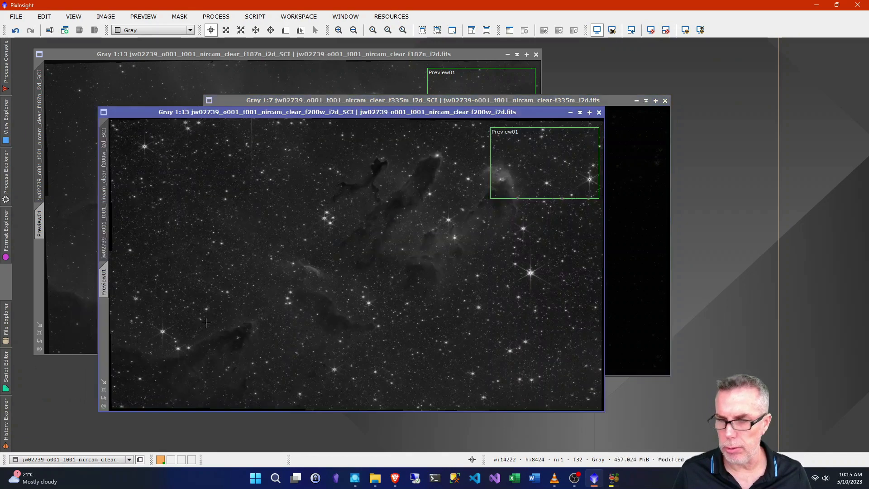
pyautogui.click(599, 114)
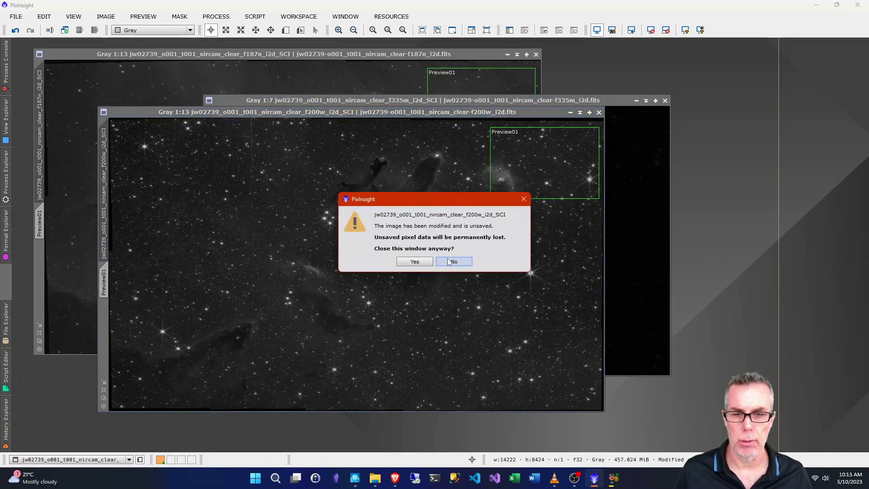
pyautogui.click(415, 263)
pyautogui.moveTo(448, 107); pyautogui.dragTo(418, 114)
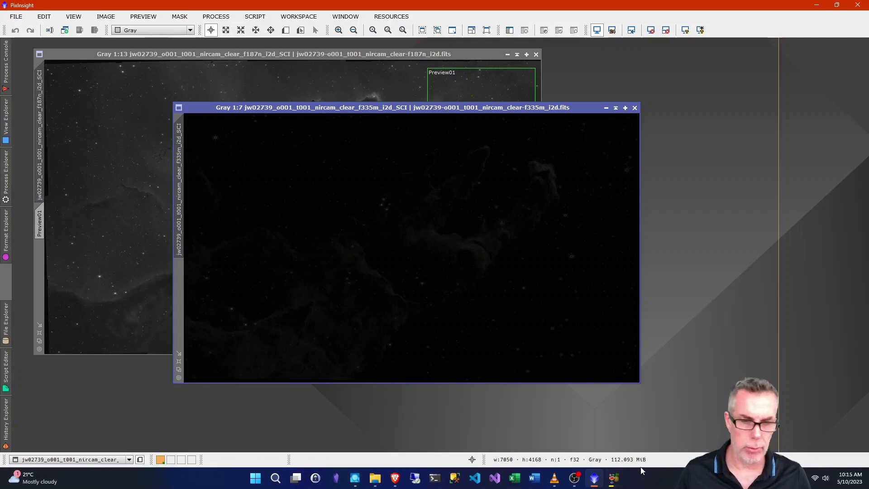
pyautogui.moveTo(639, 383); pyautogui.dragTo(700, 423)
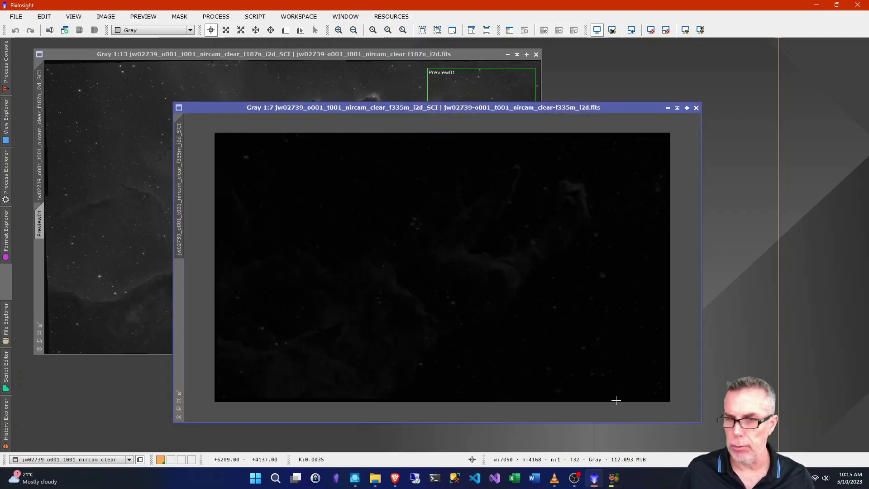
pyautogui.click(178, 409)
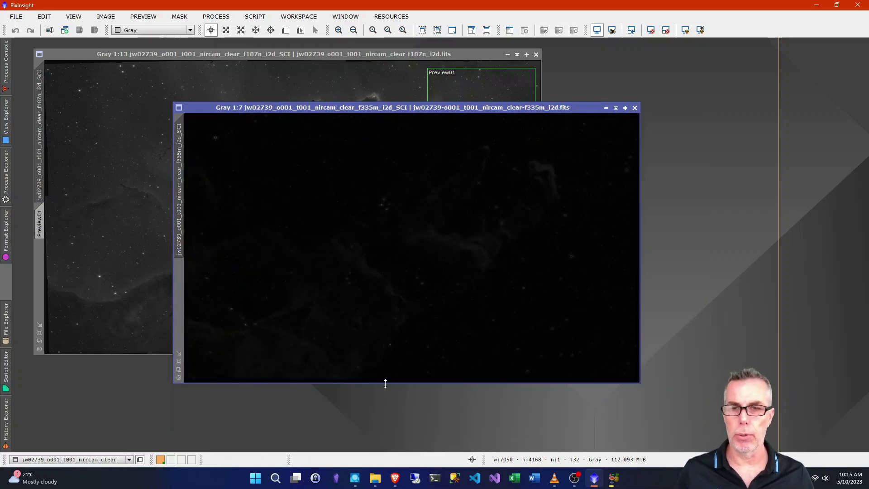
pyautogui.moveTo(403, 111); pyautogui.dragTo(334, 116)
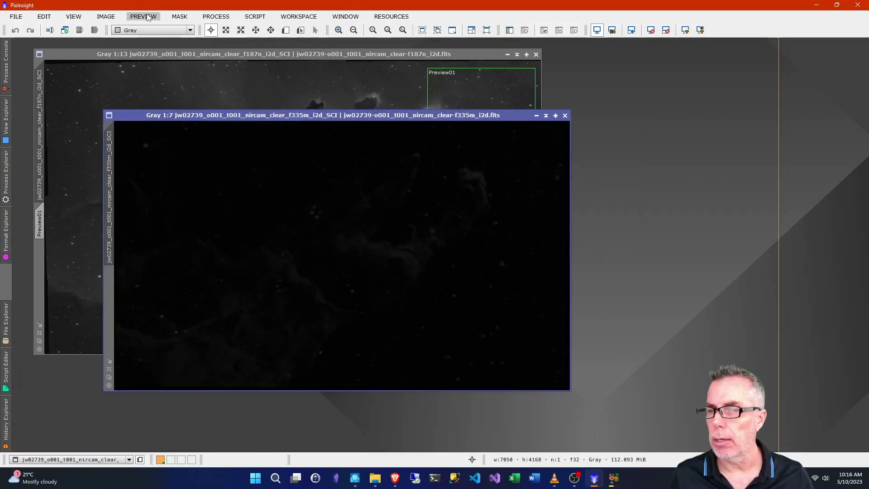
# Open HistogramTransformation, reset its parameters, select the f335m SCI image as its view, and start a real-time preview.
pyautogui.click(209, 18)
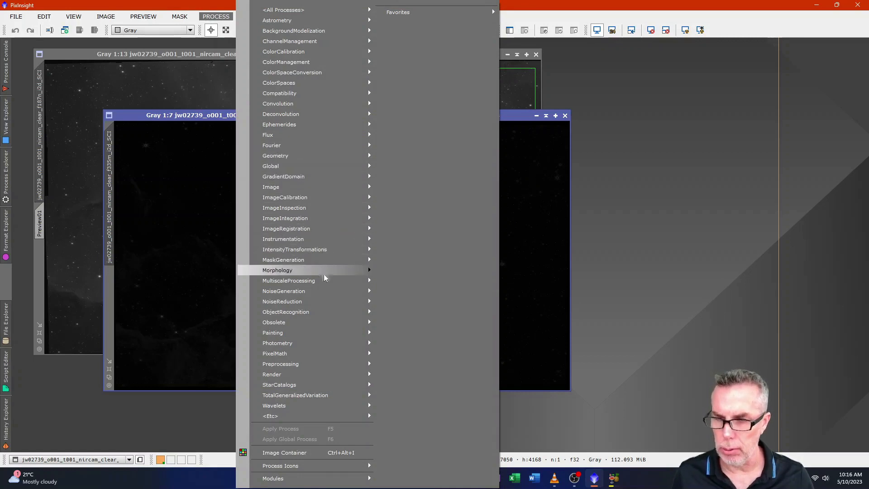
pyautogui.moveTo(322, 252)
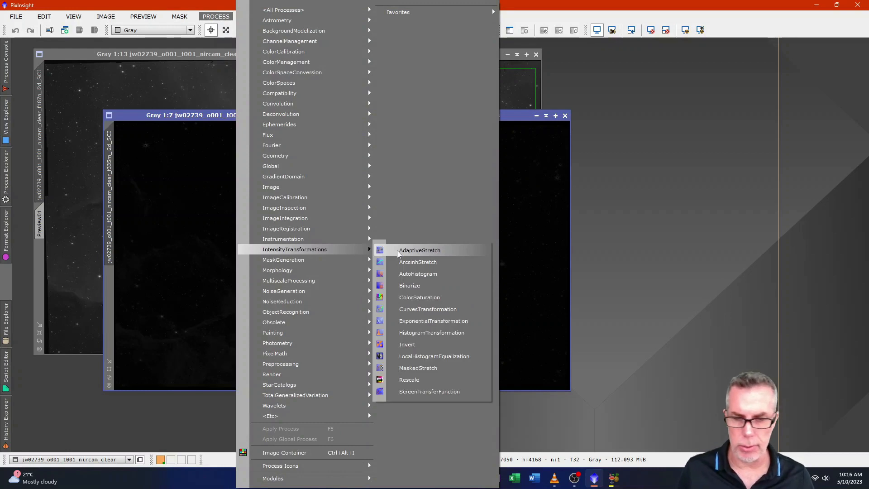
pyautogui.click(427, 333)
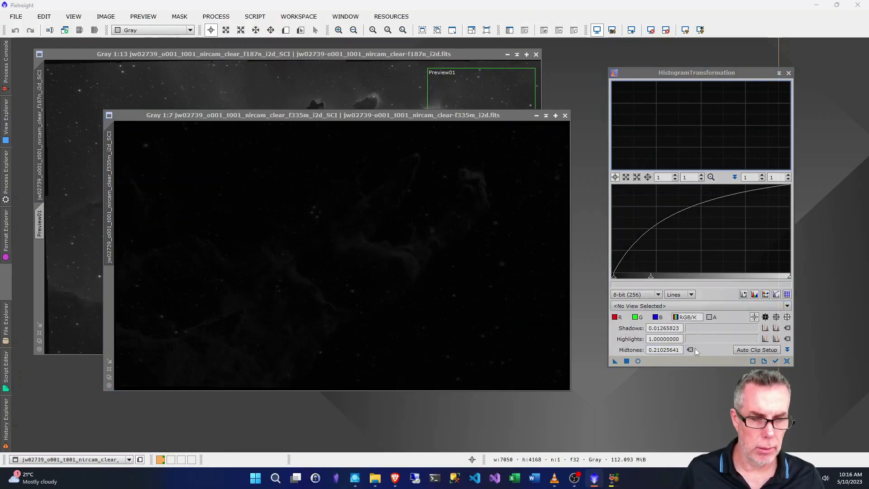
pyautogui.click(787, 362)
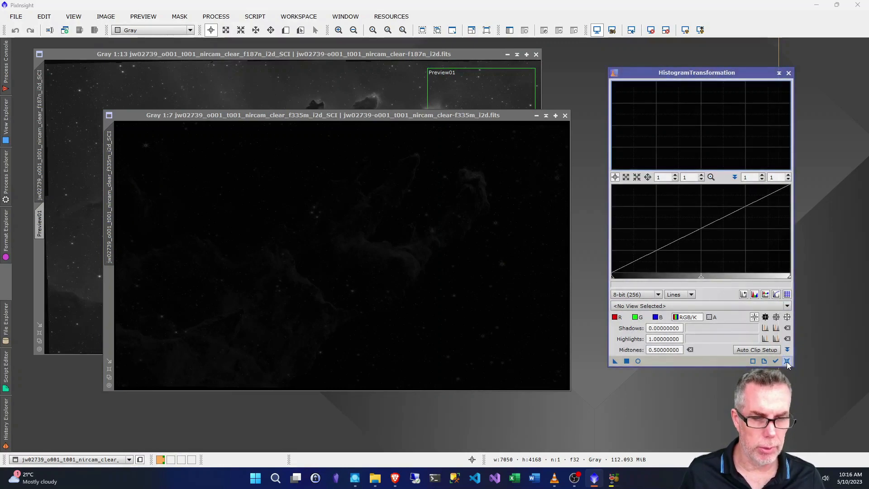
pyautogui.click(683, 307)
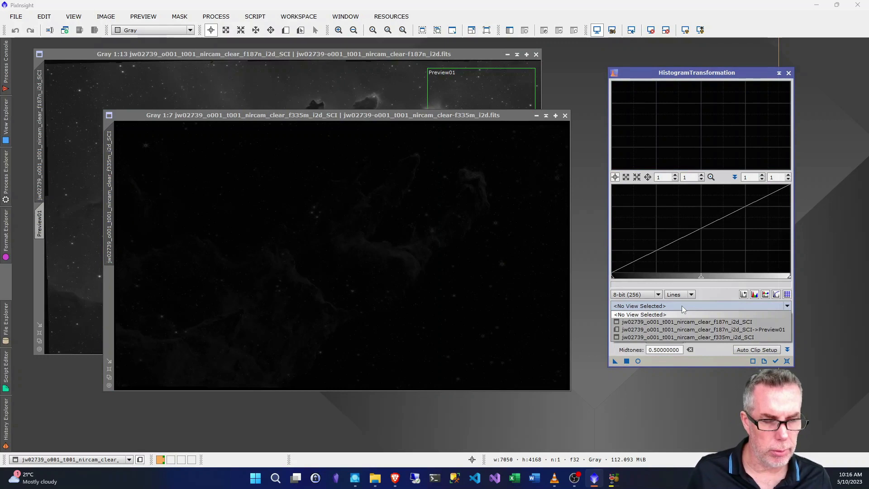
pyautogui.click(709, 337)
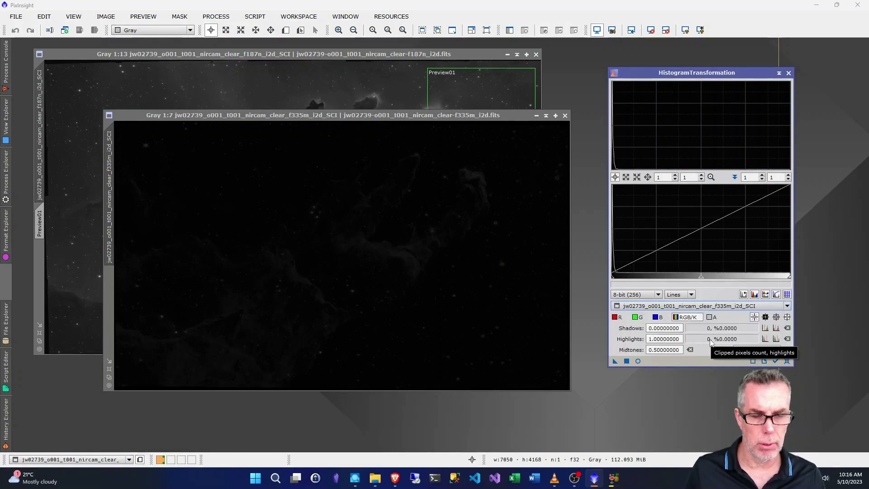
pyautogui.click(638, 361)
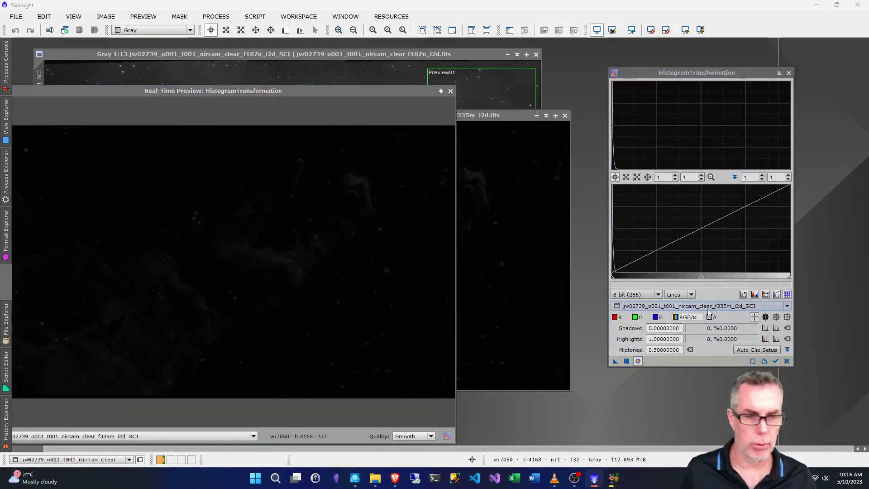
# Lower the midtones to 0.07848101 and apply the histogram stretch to the f335m SCI image.
pyautogui.moveTo(701, 279); pyautogui.dragTo(642, 288)
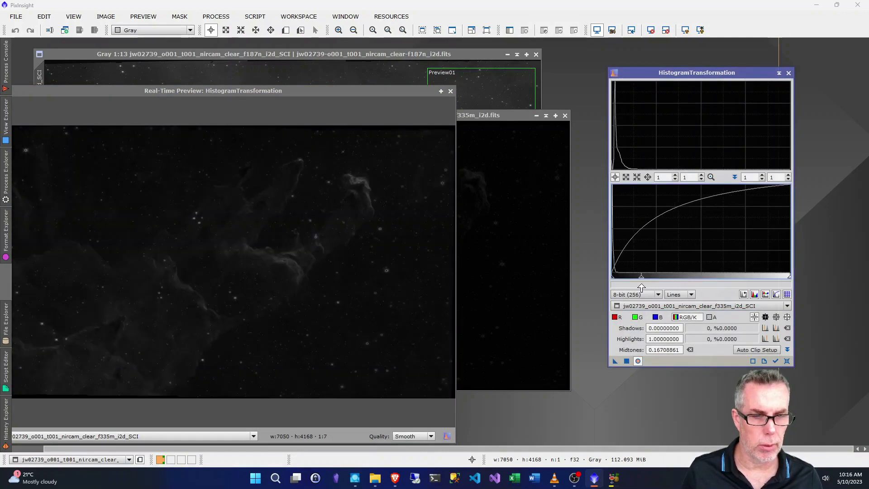
pyautogui.moveTo(642, 281); pyautogui.dragTo(625, 283)
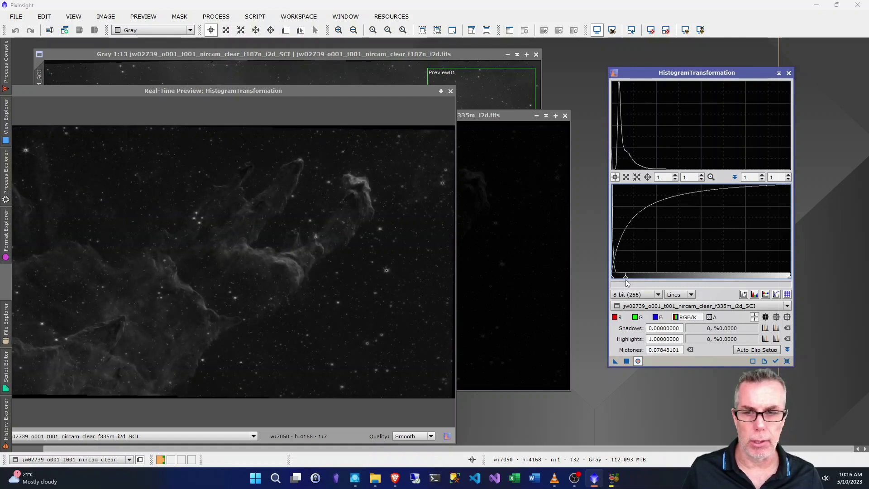
pyautogui.moveTo(615, 361); pyautogui.dragTo(506, 316)
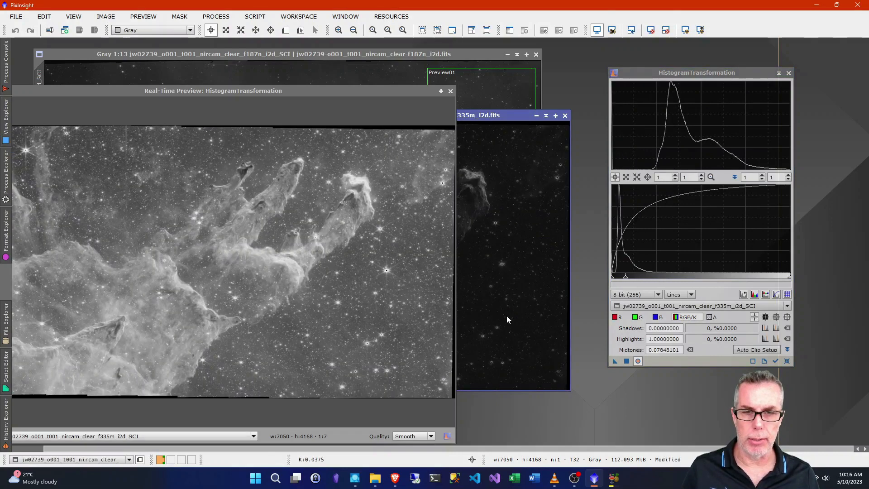
# Apply a second histogram stretch from reset parameters with shadows 0.02278481 and midtones 0.34455959 to f335m SCI, then close the preview and HistogramTransformation.
pyautogui.click(787, 360)
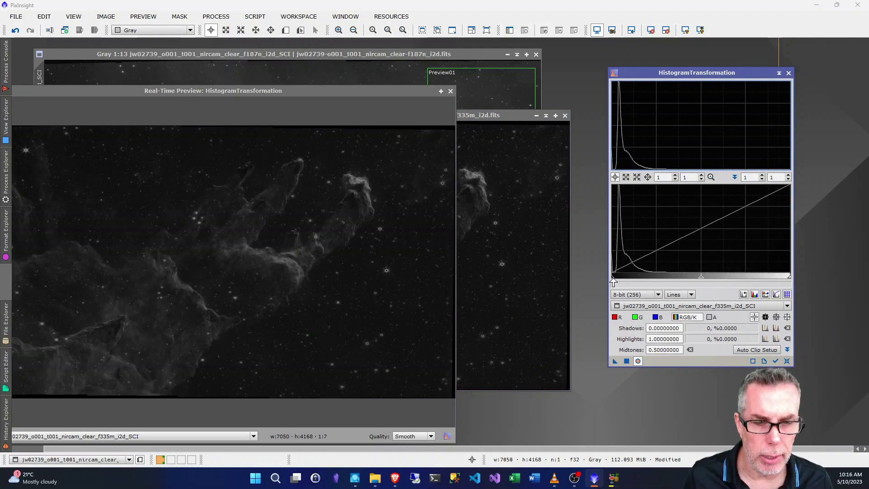
pyautogui.moveTo(614, 281); pyautogui.dragTo(615, 282)
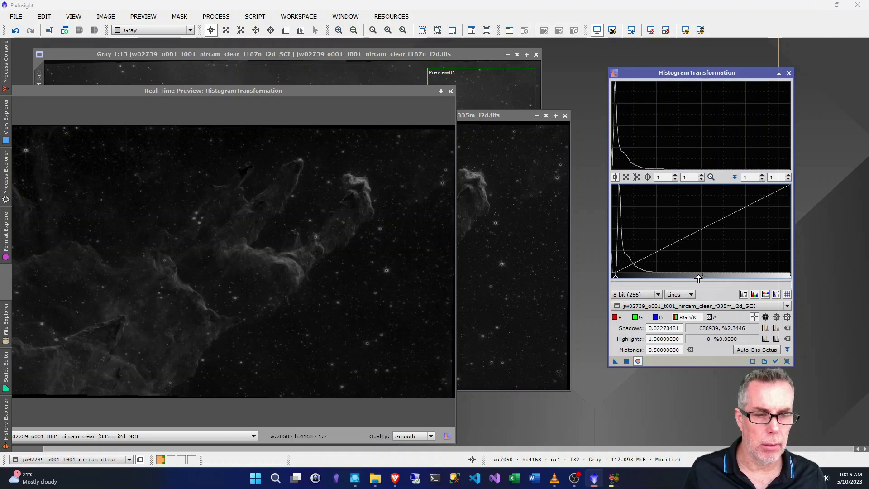
pyautogui.moveTo(704, 281); pyautogui.dragTo(676, 280)
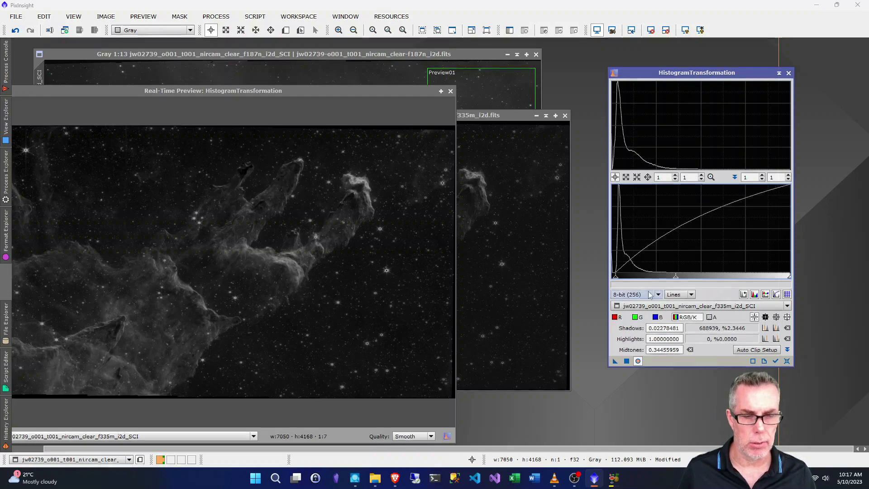
pyautogui.moveTo(615, 360); pyautogui.dragTo(520, 297)
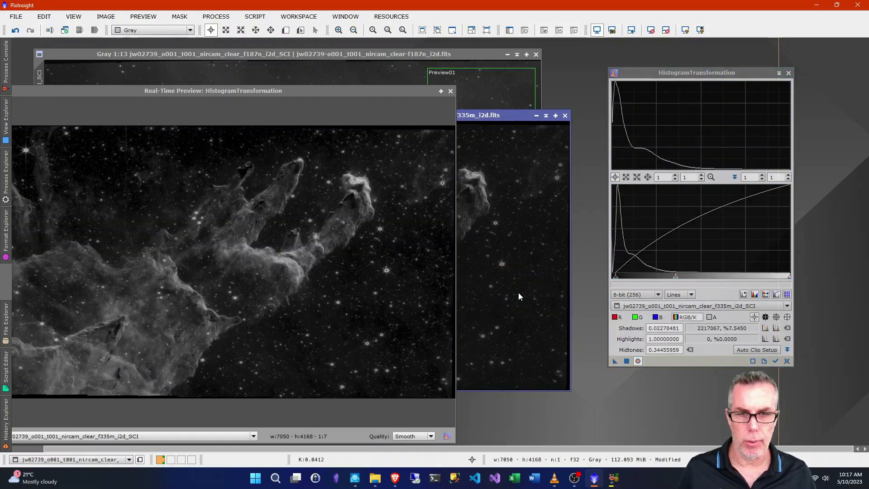
pyautogui.click(450, 92)
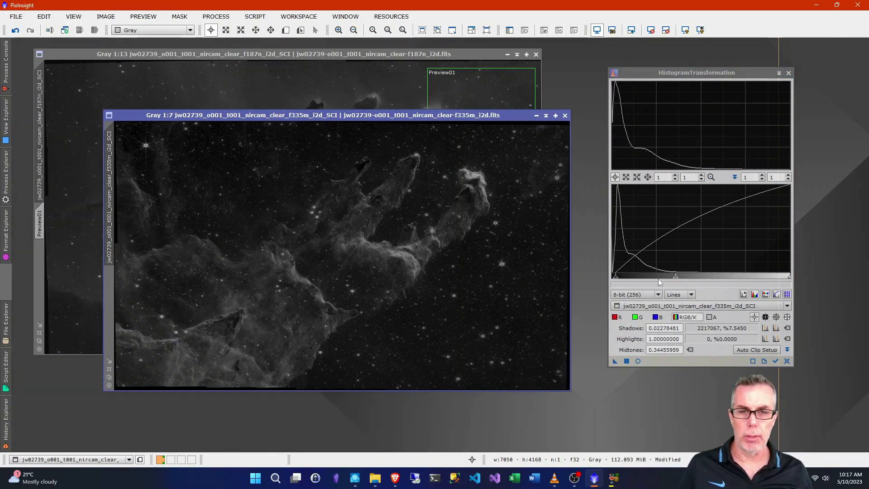
pyautogui.click(789, 73)
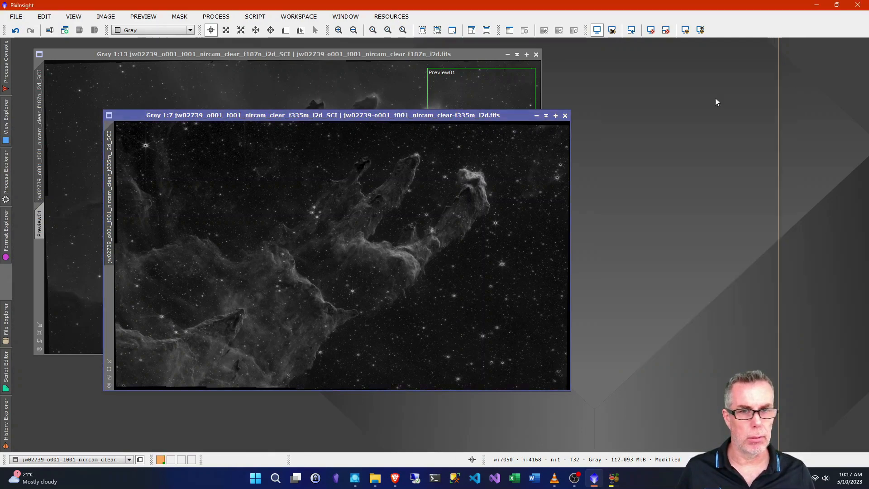
# Create a preview over the upper-right corner of the f335m SCI image, starting at the rightmost pillar's tip.
pyautogui.moveTo(337, 117); pyautogui.dragTo(300, 112)
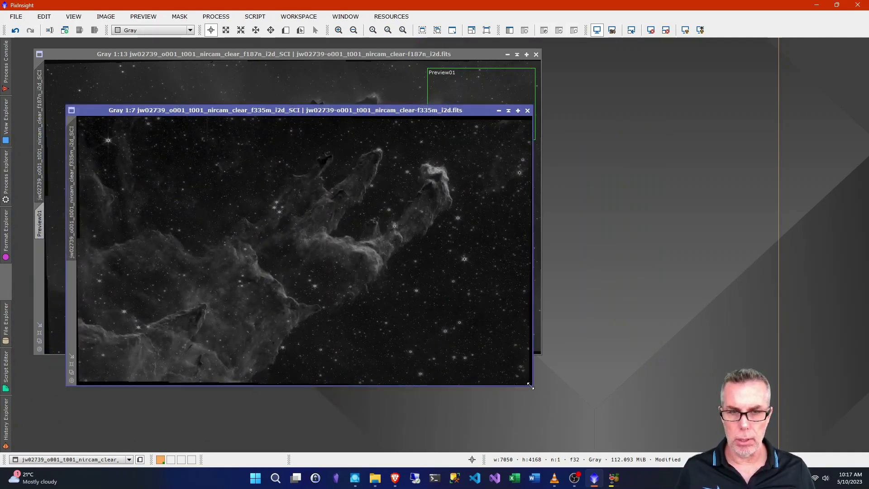
pyautogui.click(286, 30)
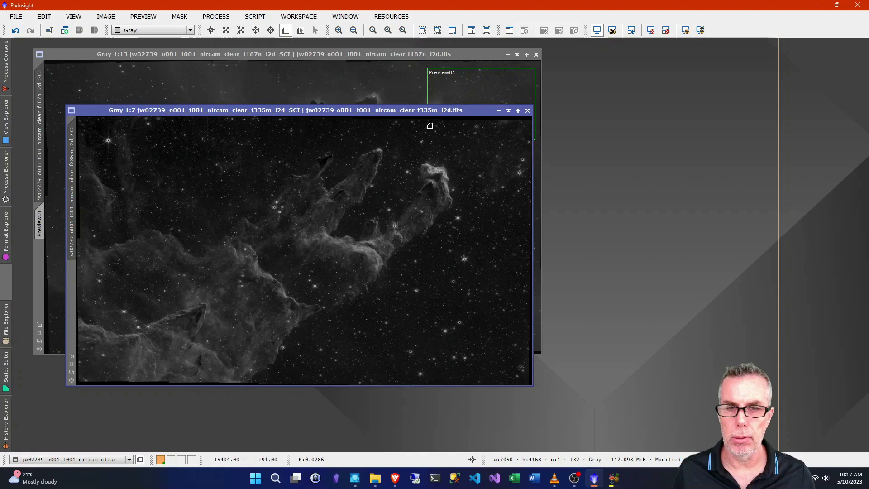
pyautogui.moveTo(426, 122); pyautogui.dragTo(532, 189)
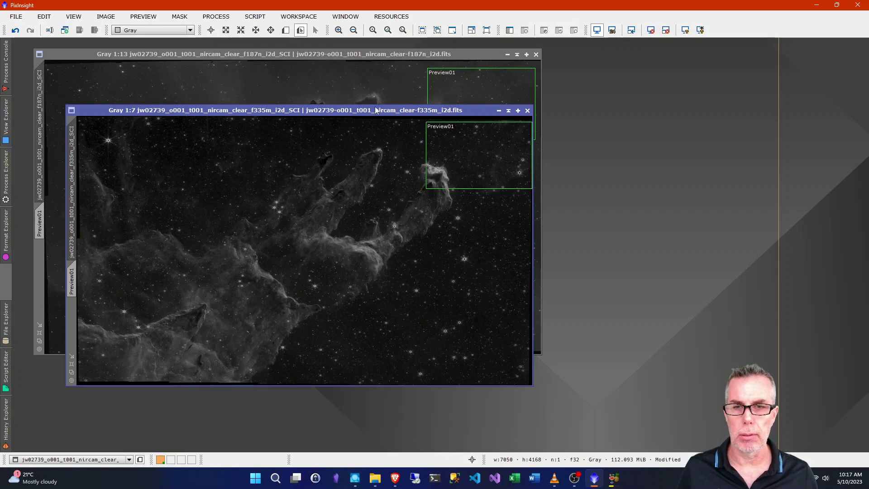
# Pull in the right and top edges of the f187n preview to match the region framed by the f335m preview.
pyautogui.moveTo(375, 111); pyautogui.dragTo(407, 128)
pyautogui.click(466, 78)
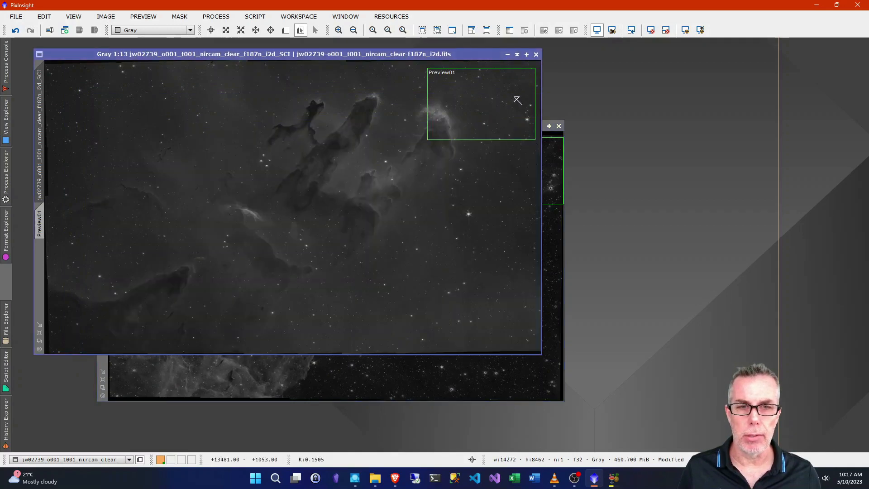
pyautogui.moveTo(535, 100); pyautogui.dragTo(530, 100)
pyautogui.moveTo(483, 67); pyautogui.dragTo(483, 72)
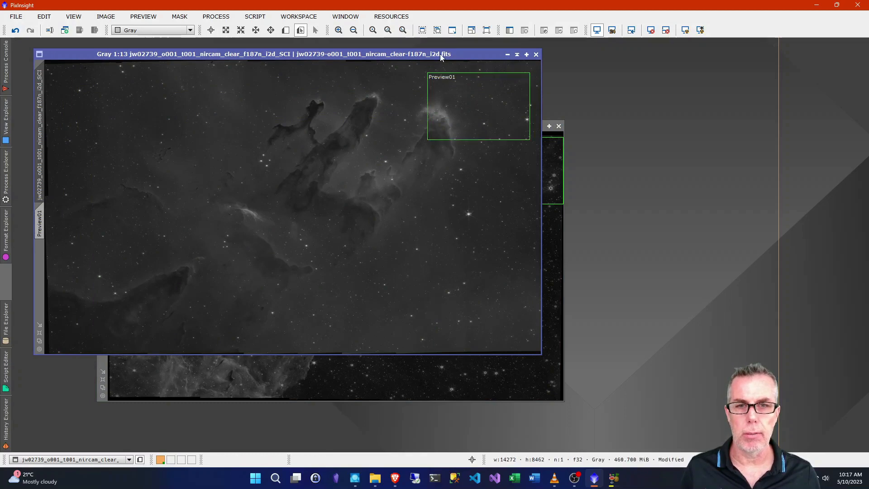
pyautogui.moveTo(440, 53); pyautogui.dragTo(423, 53)
# Overlay the f335m SCI image on the f187n image and move the left edge of the f335m preview slightly inward.
pyautogui.click(546, 256)
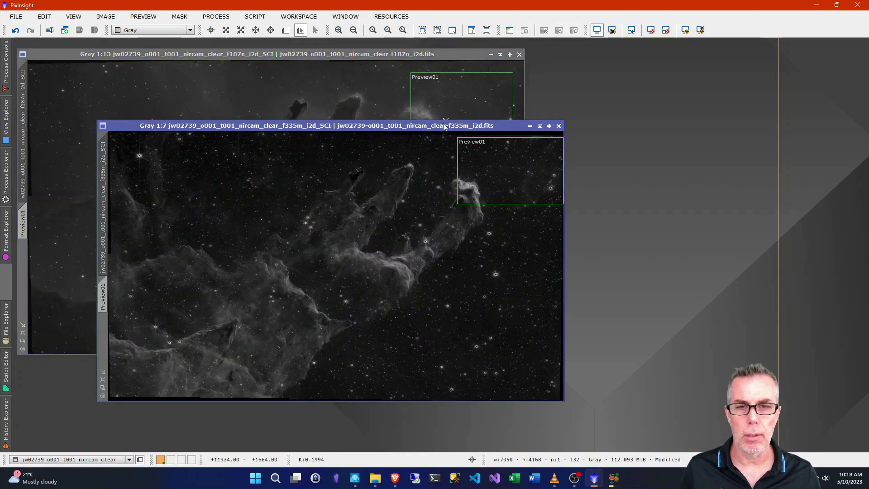
pyautogui.moveTo(444, 130); pyautogui.dragTo(392, 62)
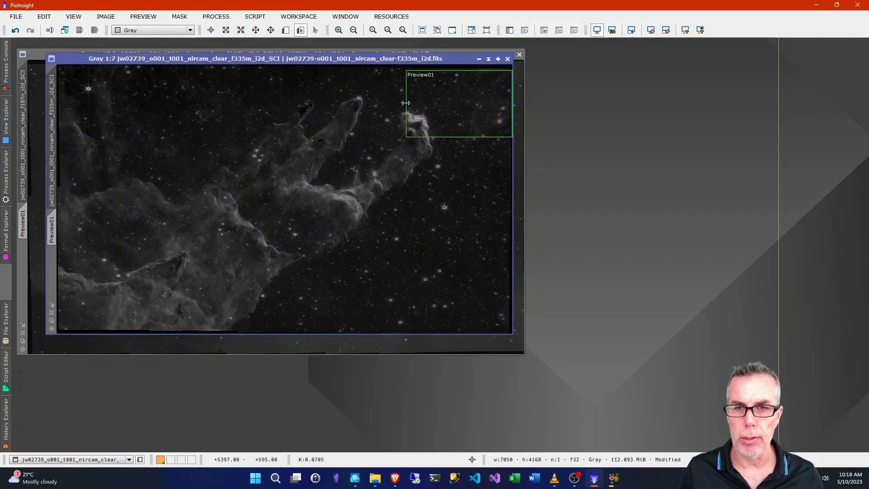
pyautogui.moveTo(406, 117); pyautogui.dragTo(410, 108)
pyautogui.moveTo(381, 61)
pyautogui.mouseDown()
pyautogui.moveTo(392, 88)
pyautogui.moveTo(375, 58)
pyautogui.moveTo(401, 66)
pyautogui.moveTo(394, 80)
pyautogui.moveTo(379, 61)
pyautogui.mouseUp()
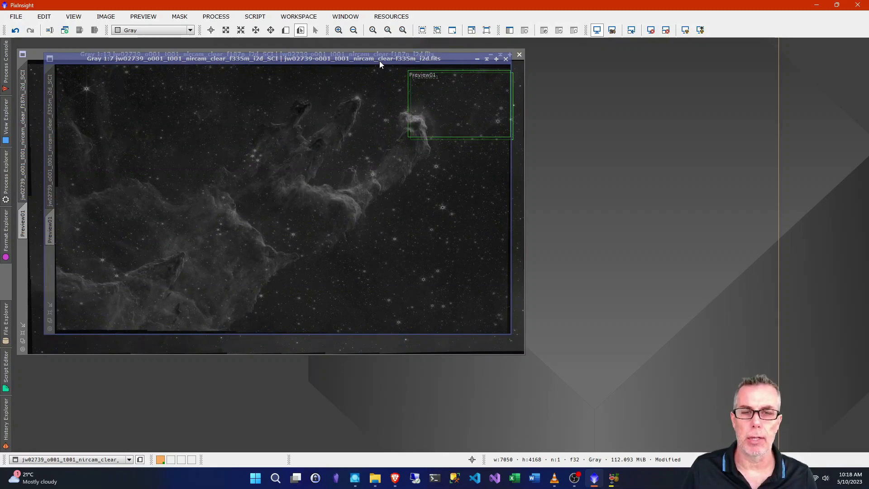
# Trim the right edge of the f187n preview slightly and arrange the f187n and f335m windows so both previews can be compared.
pyautogui.moveTo(379, 61); pyautogui.dragTo(439, 129)
pyautogui.click(415, 62)
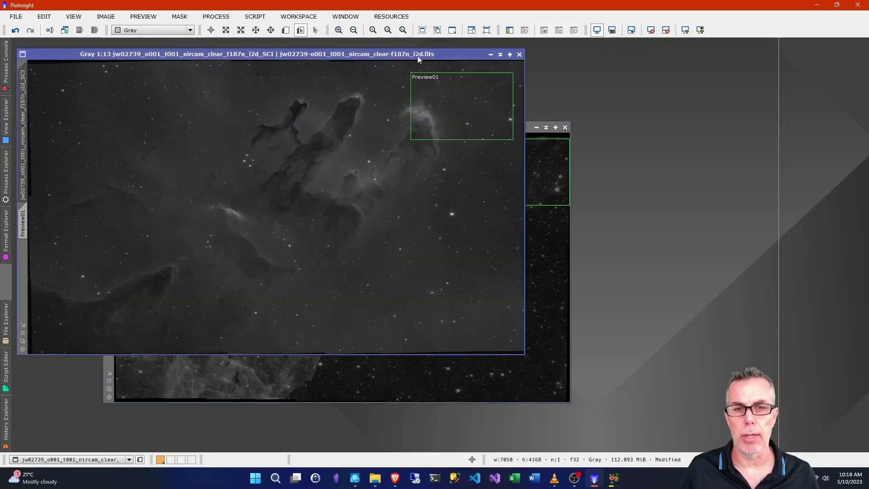
pyautogui.moveTo(514, 97); pyautogui.dragTo(512, 97)
pyautogui.moveTo(436, 56); pyautogui.dragTo(421, 55)
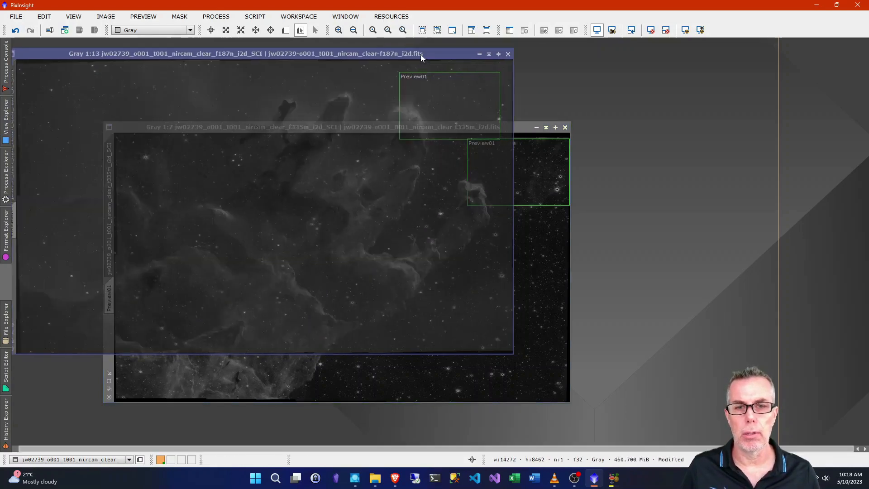
pyautogui.moveTo(512, 127); pyautogui.dragTo(562, 112)
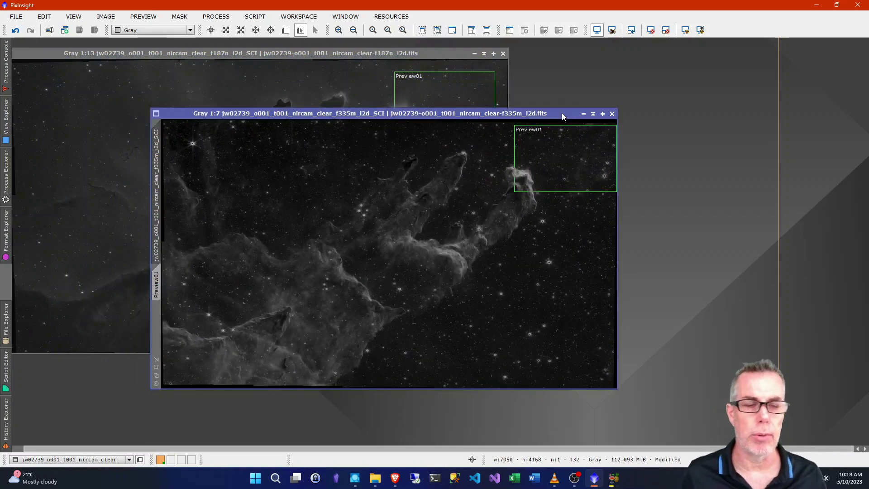
pyautogui.moveTo(562, 112); pyautogui.dragTo(514, 121)
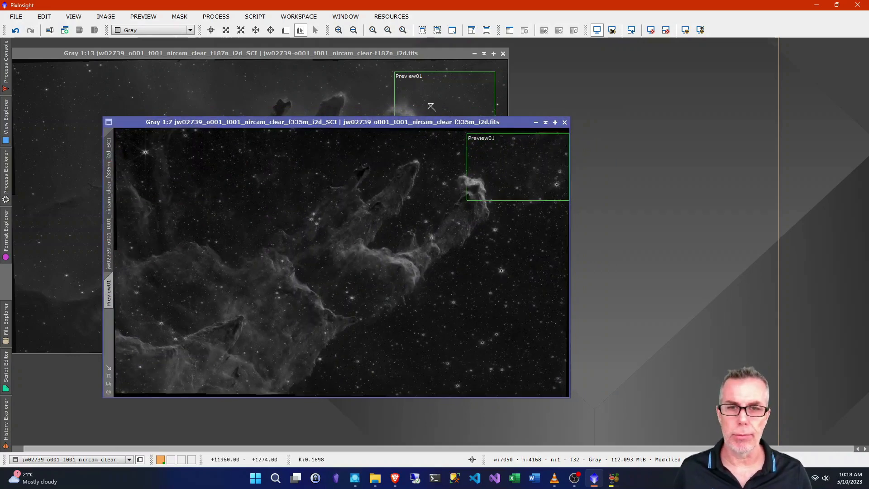
# Register the f335m SCI image to the f187n SCI reference with StarAlignment, restricted to previews, and hide the Process Console.
pyautogui.click(216, 17)
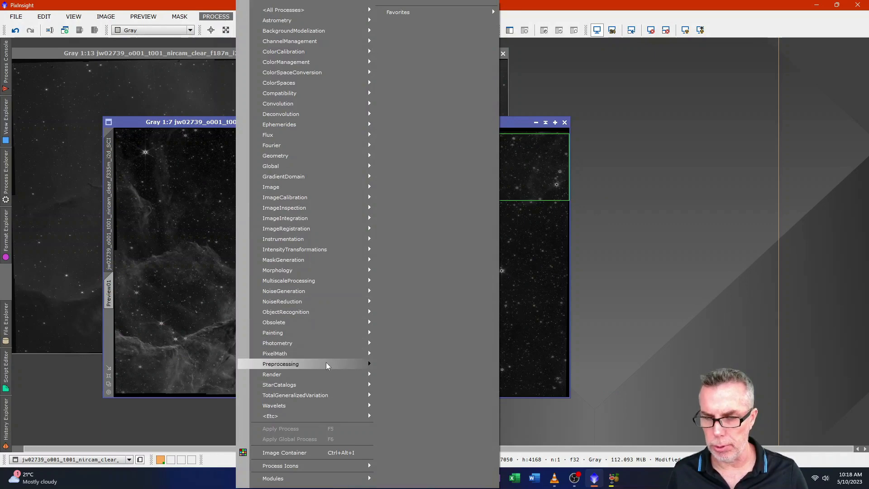
pyautogui.moveTo(326, 362)
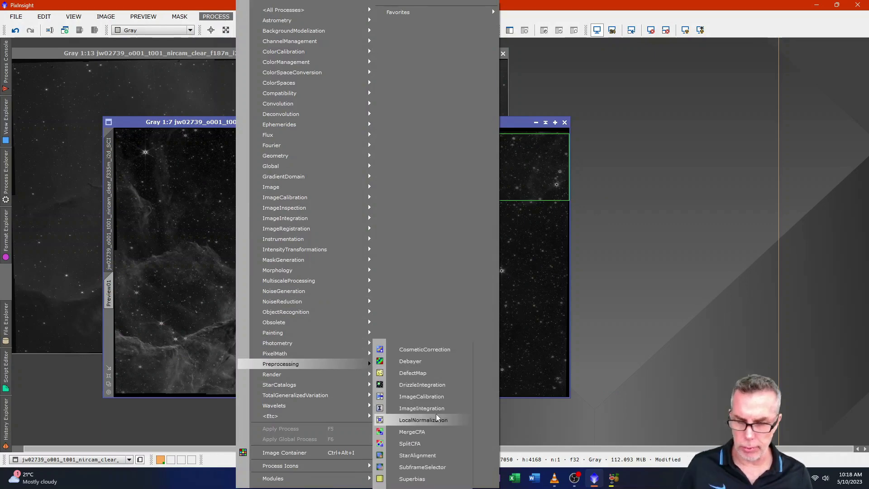
pyautogui.click(435, 455)
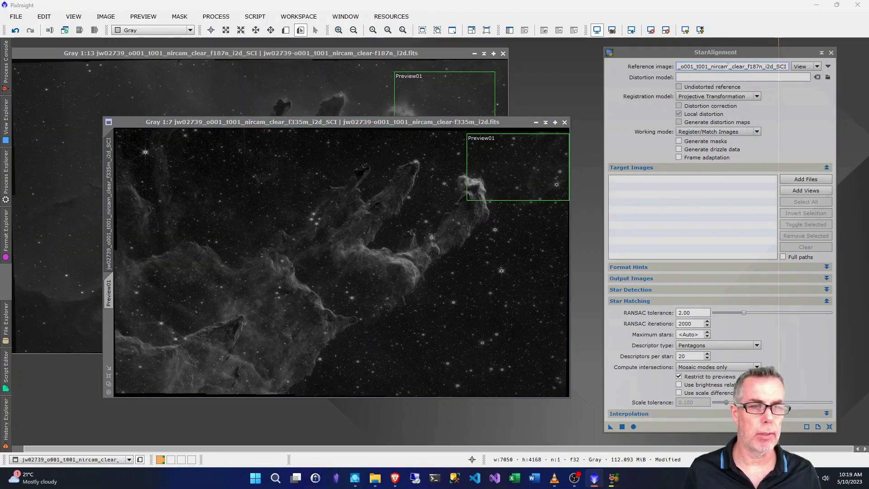
pyautogui.moveTo(728, 66)
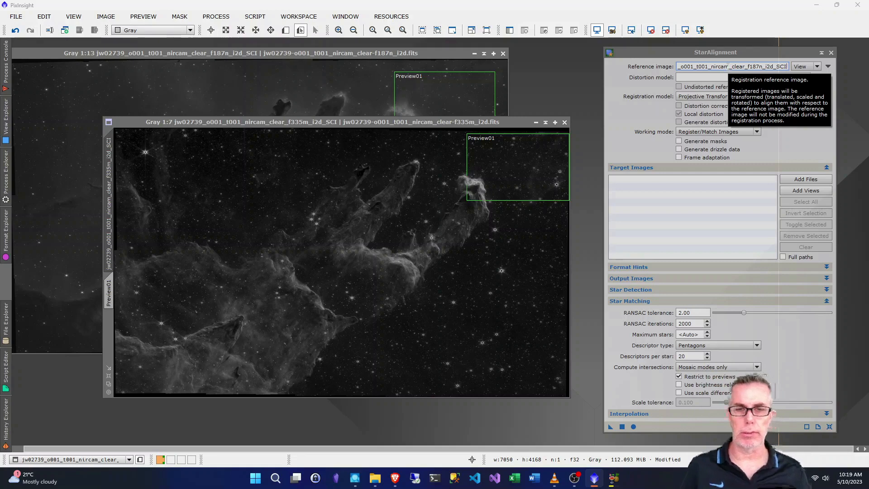
pyautogui.moveTo(713, 395)
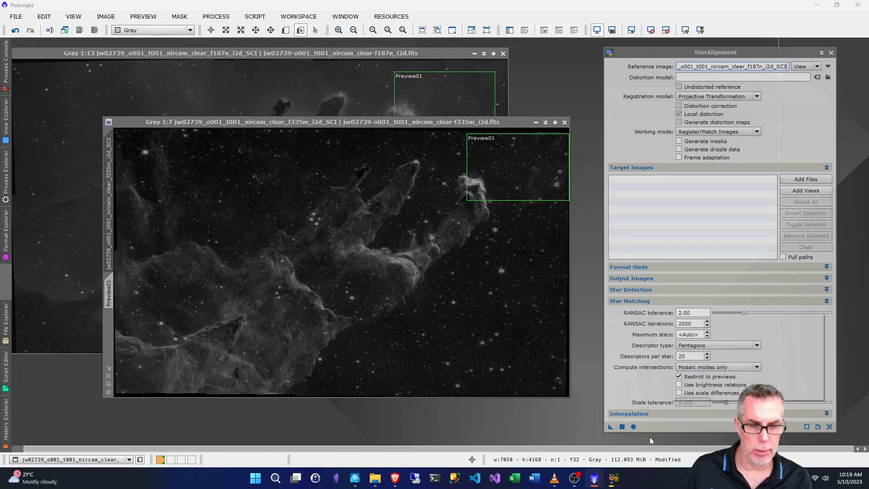
pyautogui.moveTo(610, 427); pyautogui.dragTo(483, 285)
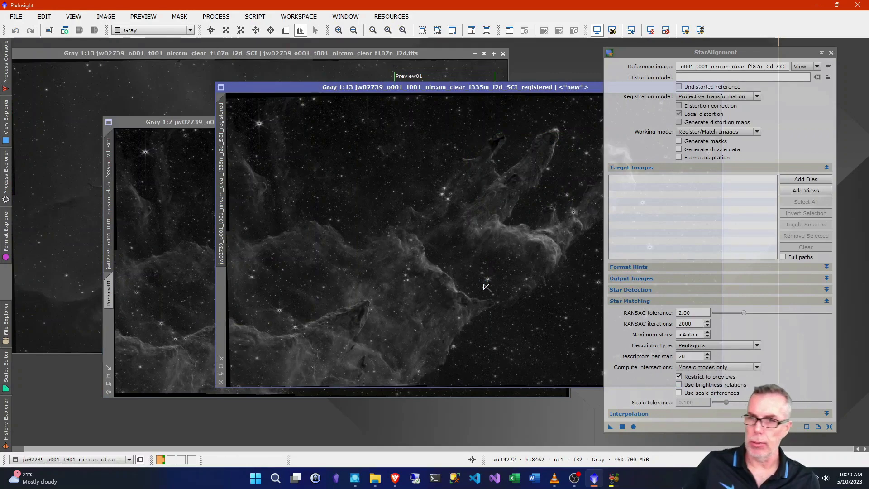
pyautogui.click(6, 59)
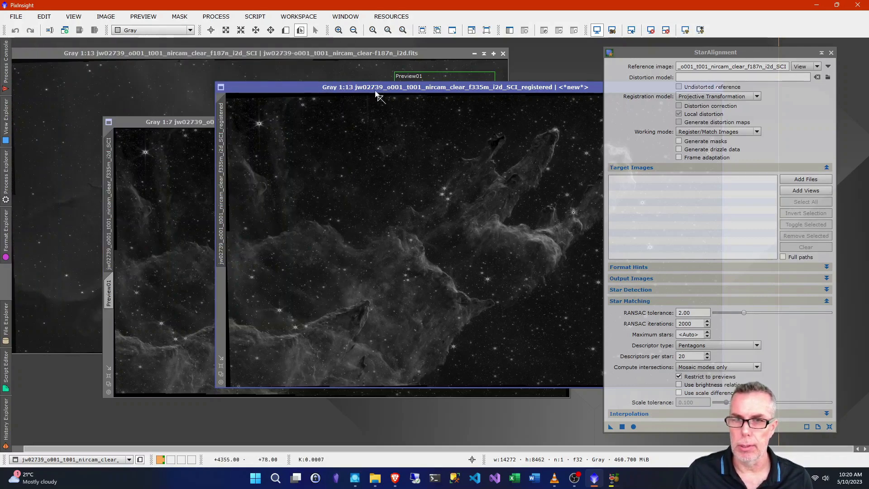
# Minimize the original f335m SCI image and place its icon in the empty workspace area below the f187n image.
pyautogui.click(192, 122)
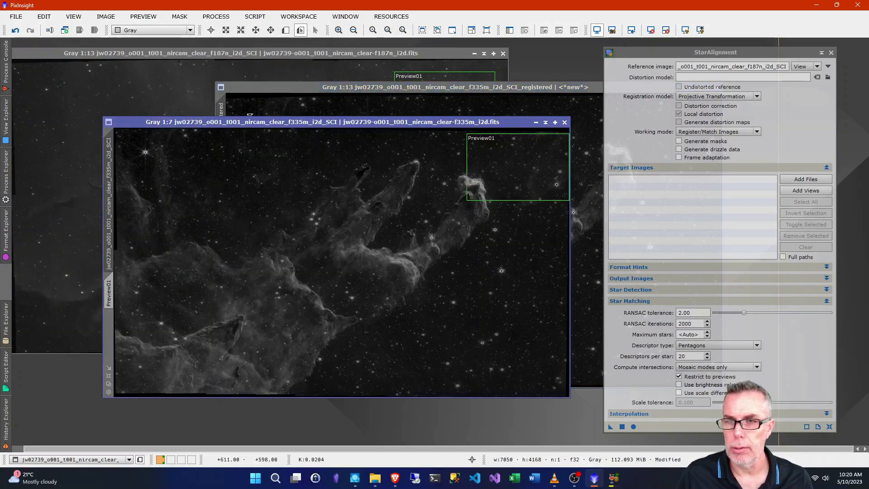
pyautogui.click(537, 124)
pyautogui.click(523, 131)
pyautogui.moveTo(408, 263); pyautogui.dragTo(151, 390)
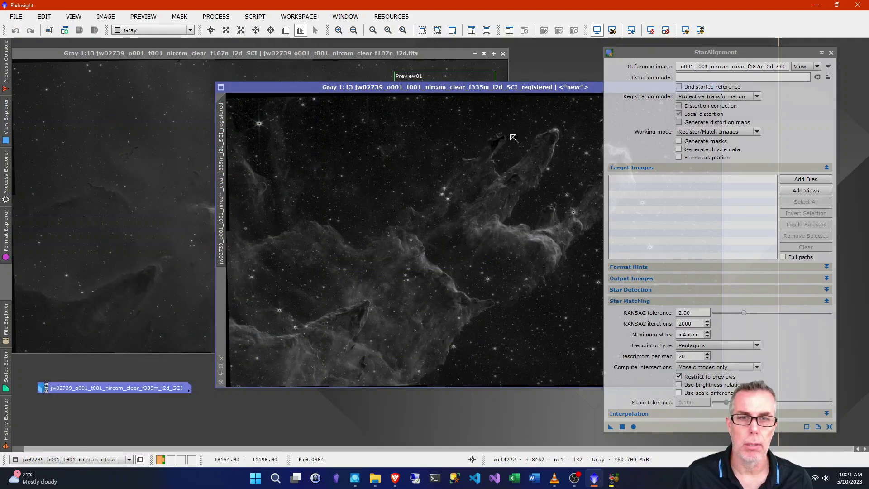
# Overlay the registered f335m image on the f187n image to check their alignment, and move it aside again.
pyautogui.moveTo(548, 89); pyautogui.dragTo(335, 55)
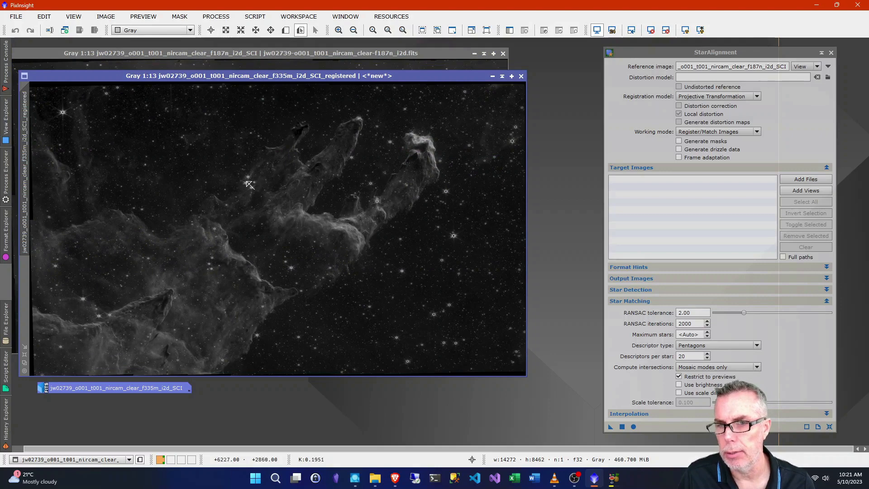
pyautogui.moveTo(412, 78); pyautogui.dragTo(396, 51)
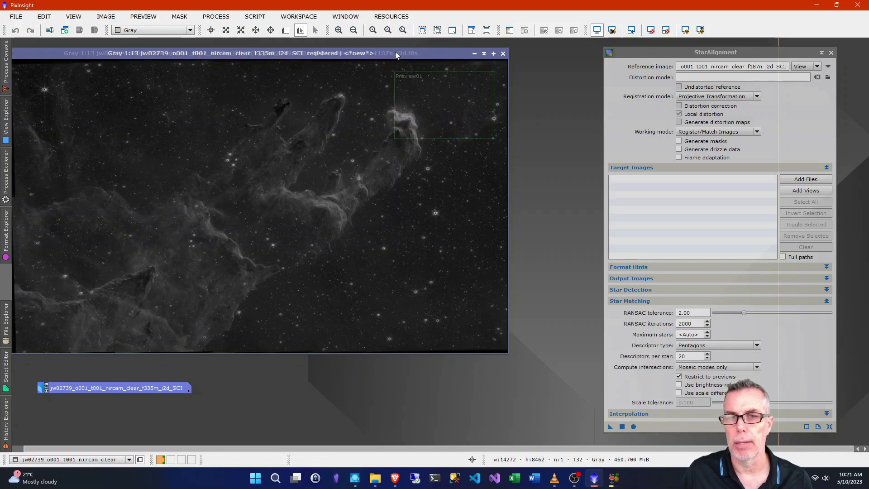
pyautogui.moveTo(395, 52); pyautogui.dragTo(433, 65)
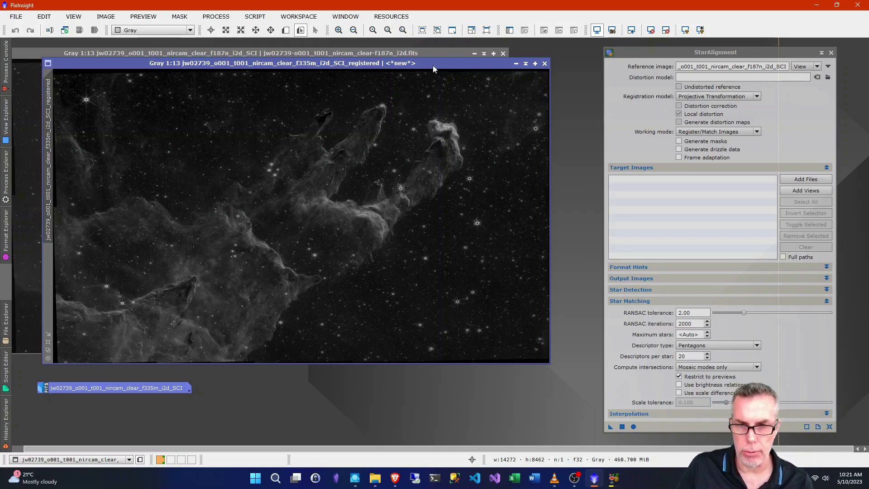
pyautogui.moveTo(433, 65); pyautogui.dragTo(456, 70)
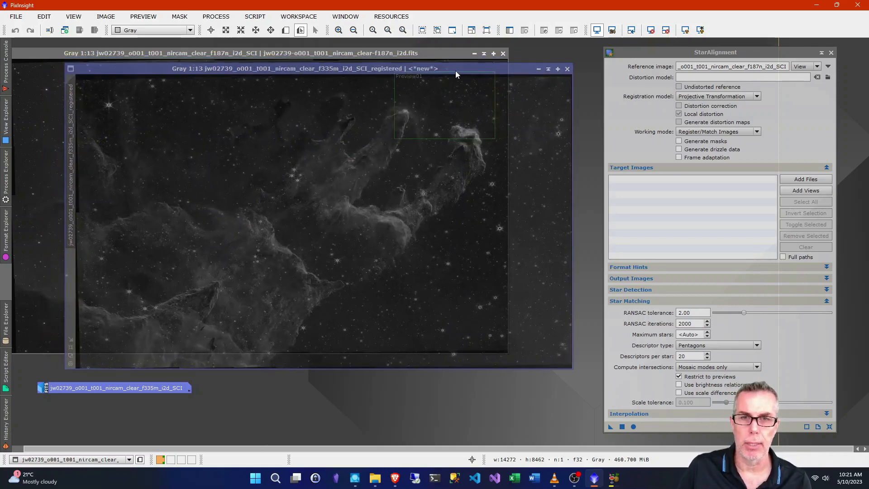
# Save the registered image as jw02739_o001_t001_nircam_clear_f335m_i2d_SCI_registered.tif in 16-bit unsigned integer format without compression.
pyautogui.click(16, 17)
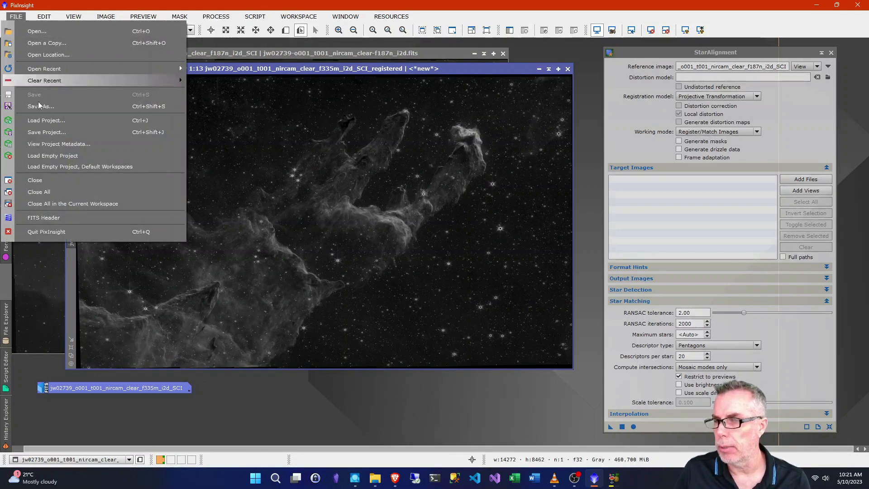
pyautogui.click(60, 107)
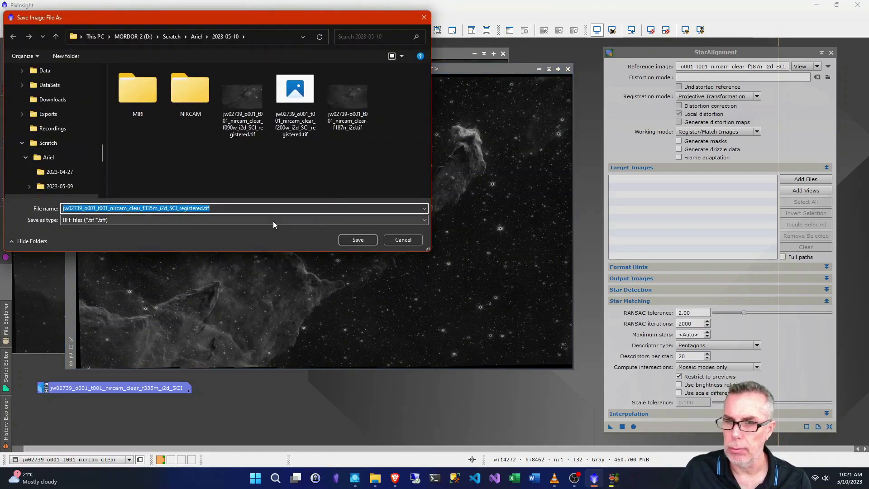
pyautogui.click(224, 207)
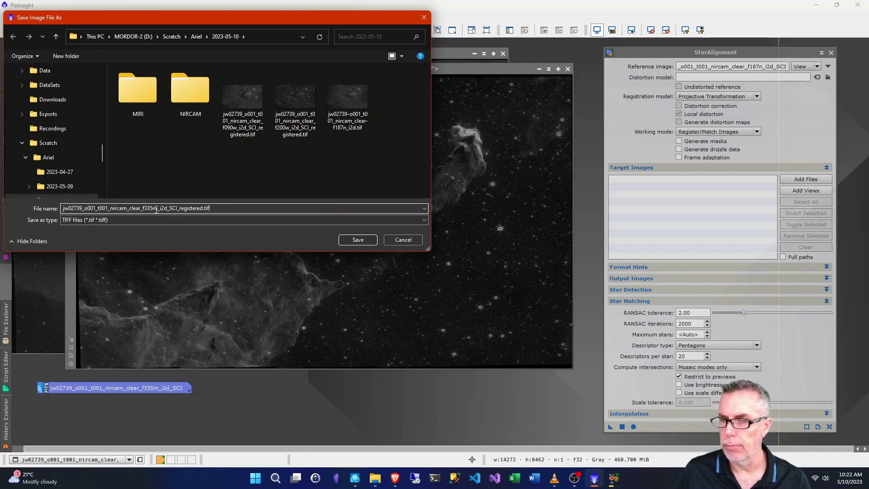
pyautogui.click(351, 240)
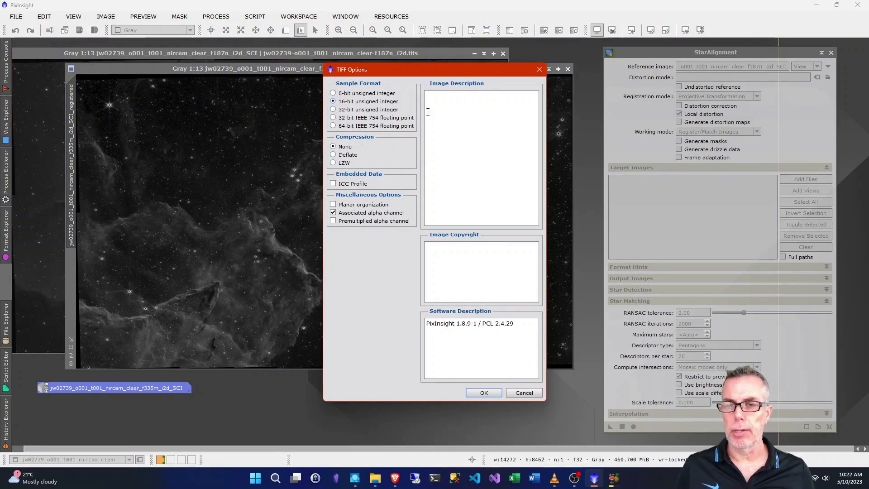
pyautogui.click(483, 392)
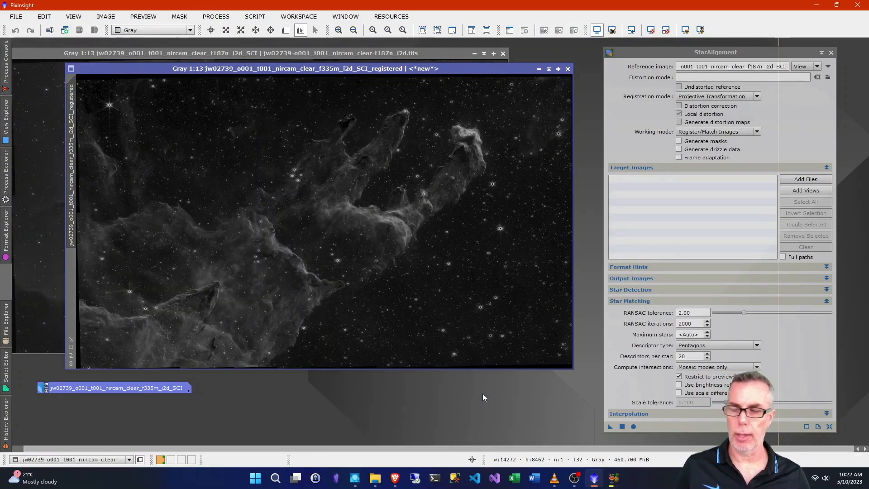
# Close the registered f335m image, and restore the minimized f335m SCI image to close it without saving.
pyautogui.click(568, 69)
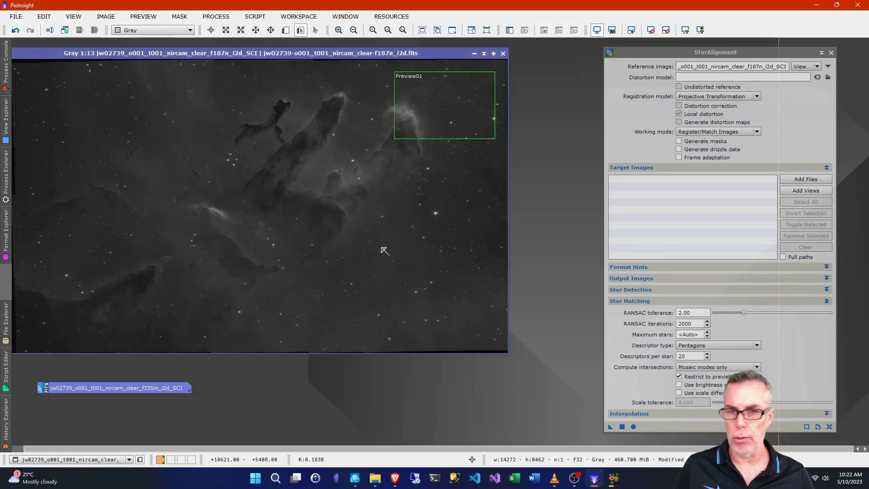
pyautogui.doubleClick(90, 389)
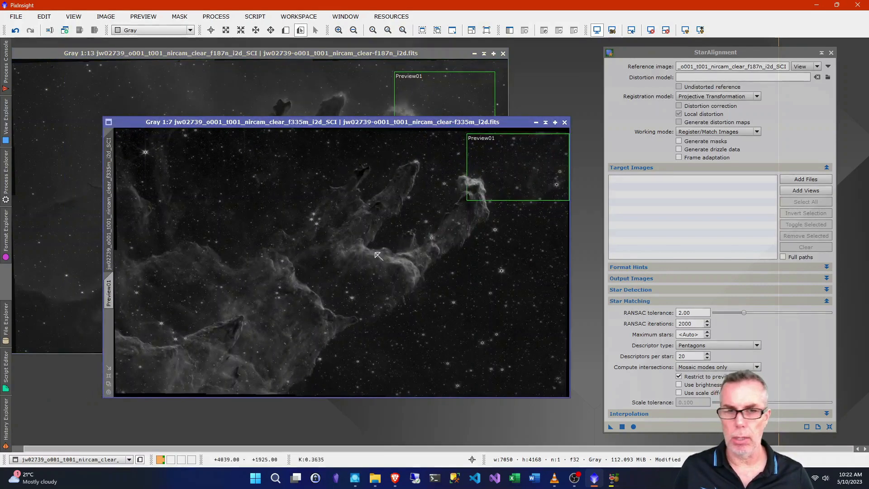
pyautogui.click(565, 123)
pyautogui.click(414, 262)
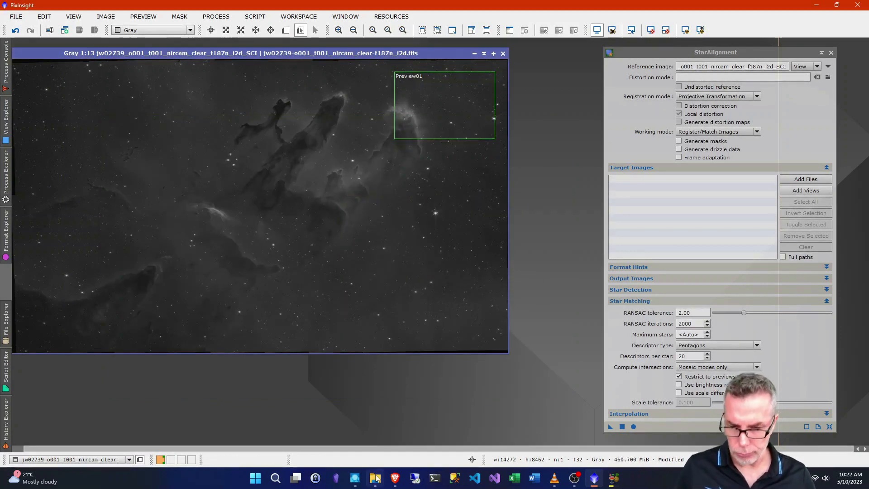
# Switch to File Explorer and review the saved f090w, f200w, f335m and f187n TIFFs in the 2023-05-10 folder.
pyautogui.moveTo(377, 479)
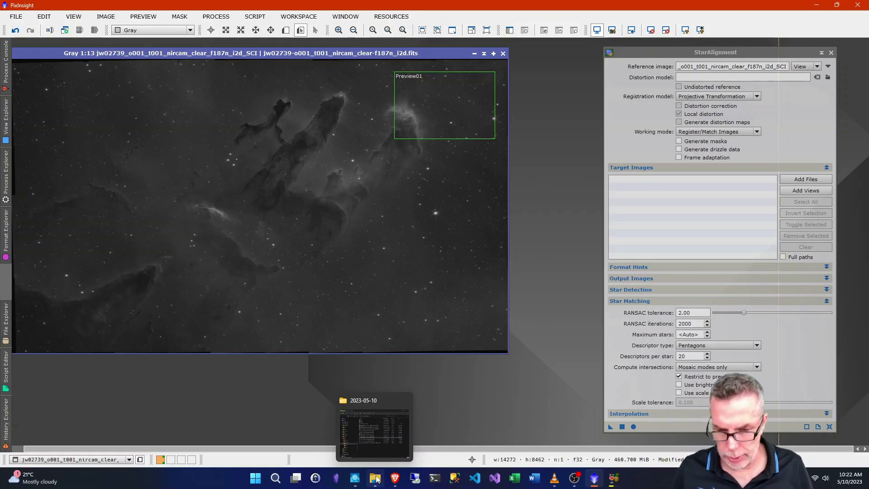
pyautogui.click(376, 479)
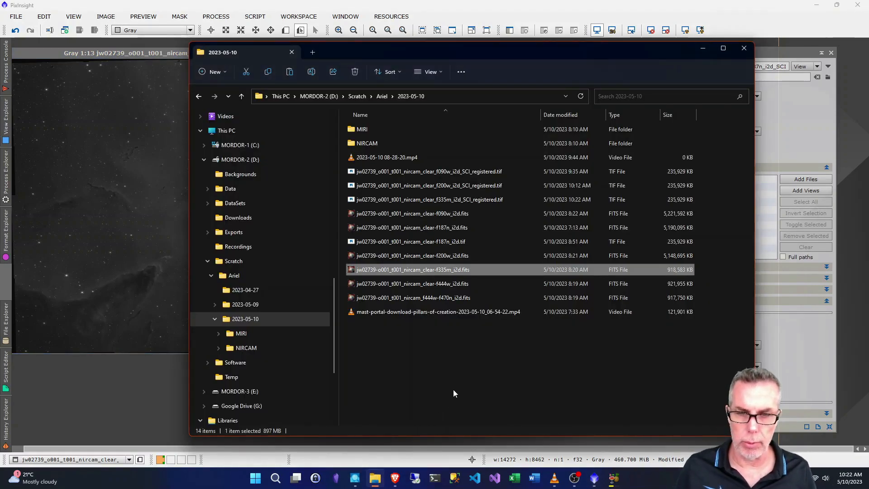
pyautogui.click(466, 175)
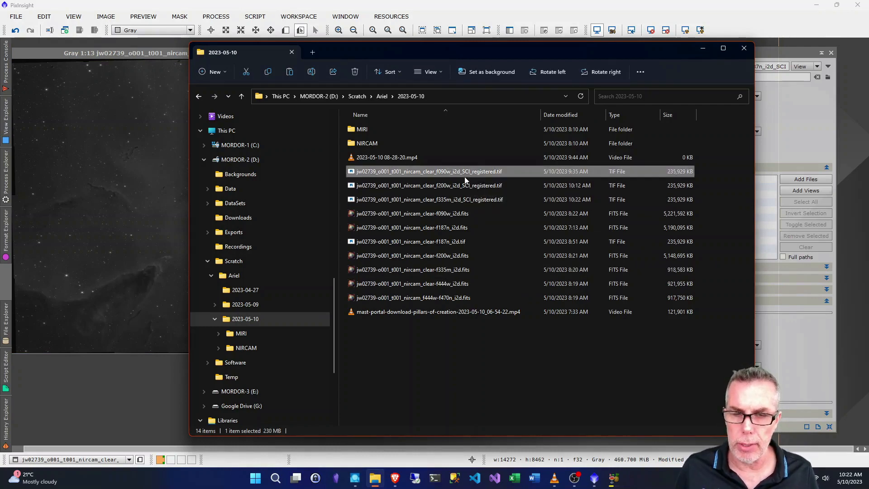
pyautogui.click(461, 189)
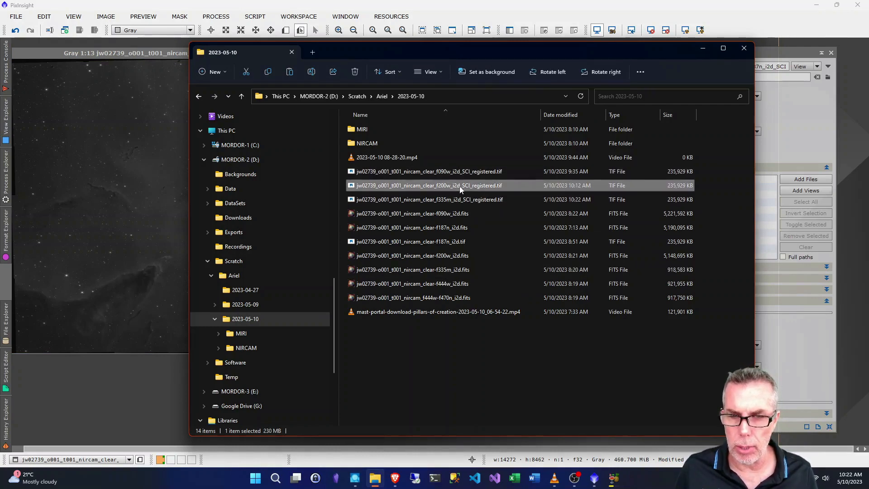
pyautogui.click(460, 200)
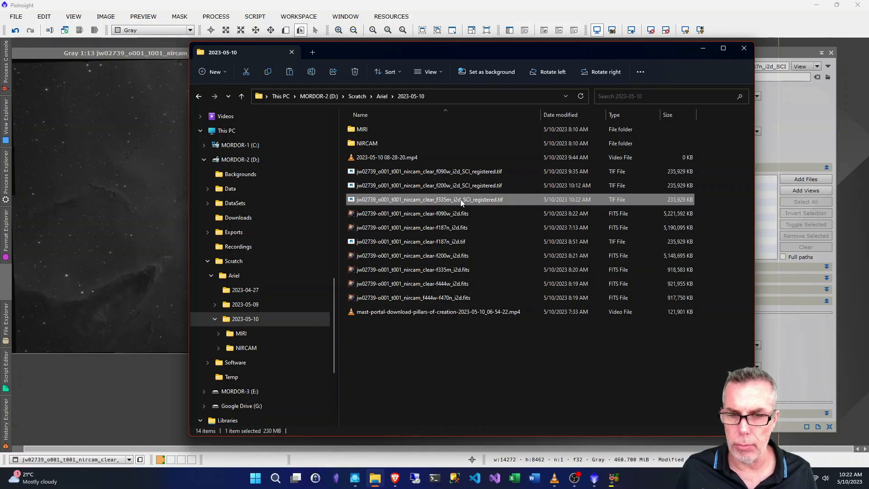
pyautogui.click(450, 243)
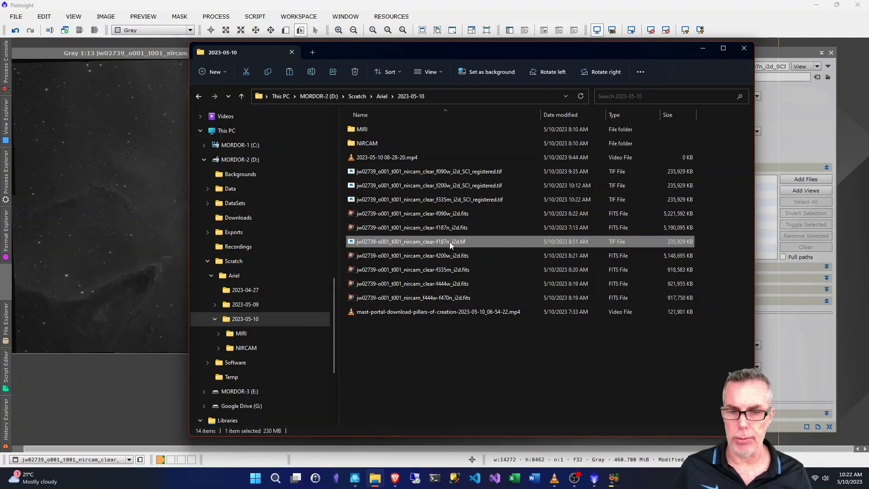
# Open jw02739-o001_t001_nircam_clear-f444w_i2d.fits in PixInsight and close the StarAlignment process.
pyautogui.click(445, 285)
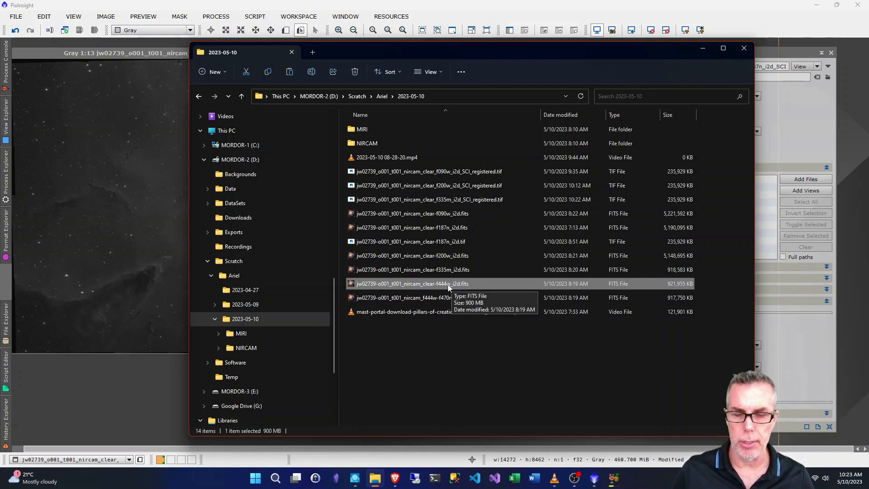
pyautogui.moveTo(448, 288); pyautogui.dragTo(125, 389)
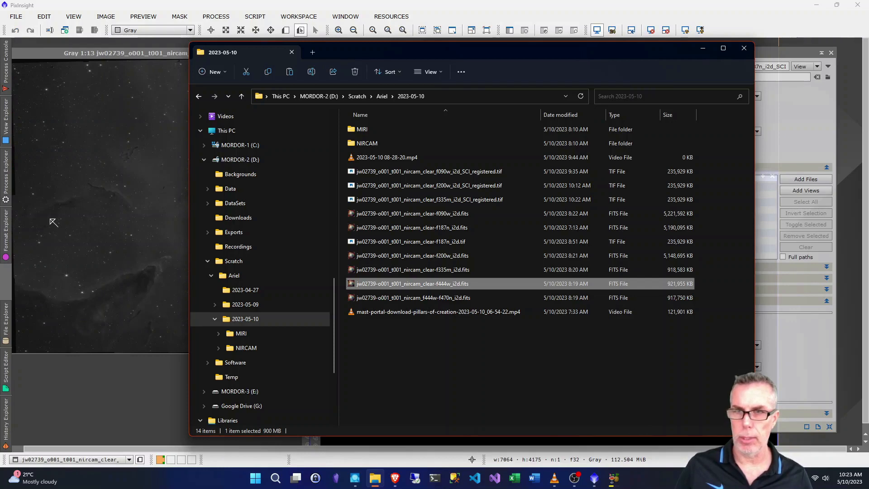
pyautogui.click(697, 6)
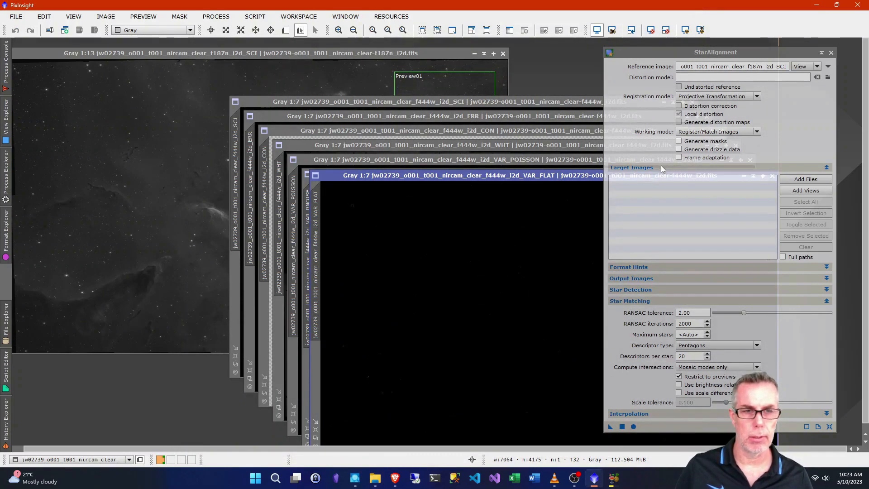
pyautogui.click(831, 52)
pyautogui.moveTo(715, 176); pyautogui.dragTo(723, 178)
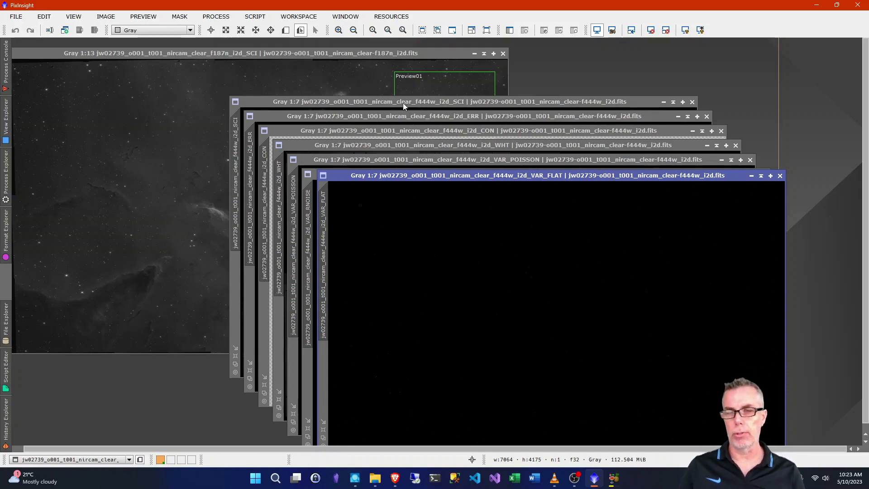
# Inspect the f444w VAR_FLAT, VAR_RNOISE and VAR_POISSON images with an automatic screen stretch and close all three.
pyautogui.click(686, 30)
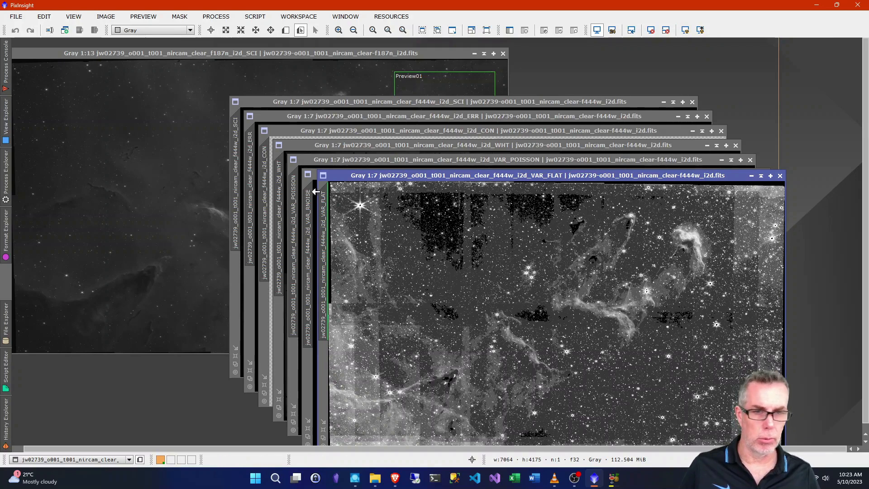
pyautogui.click(779, 176)
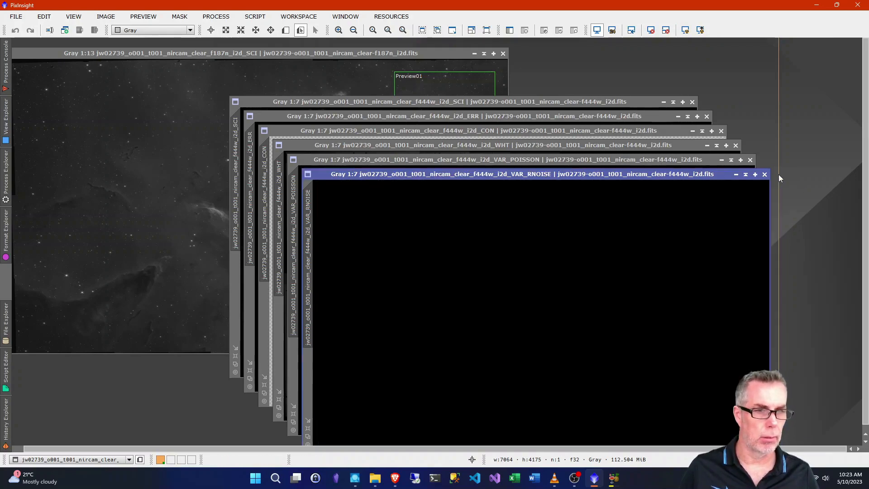
pyautogui.click(686, 30)
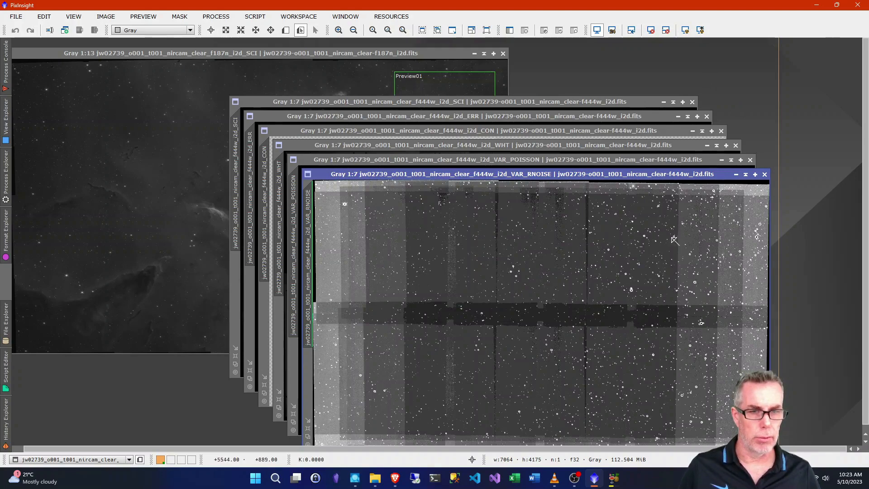
pyautogui.click(765, 174)
pyautogui.click(686, 30)
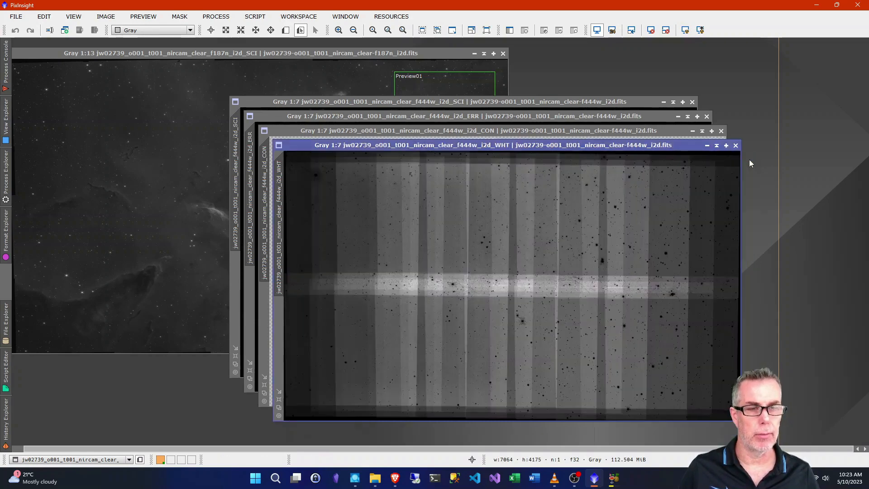
pyautogui.click(750, 160)
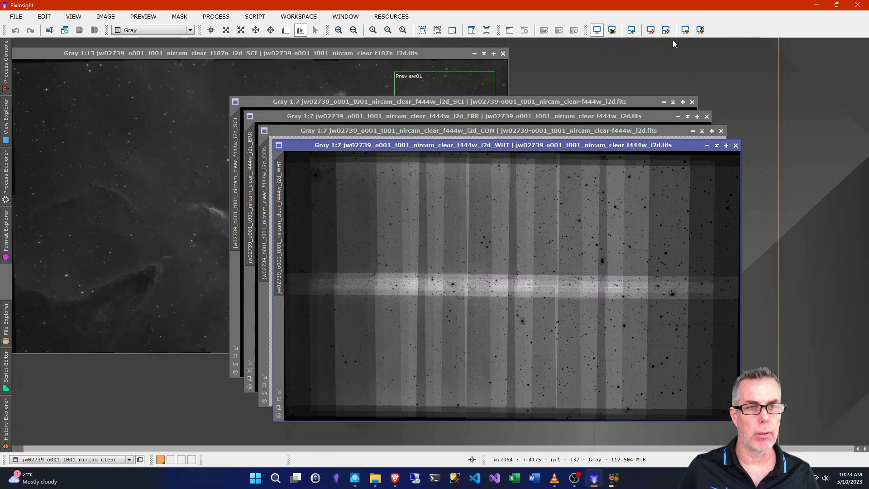
# Close the f444w WHT and CON images, and auto-stretch the ERR image for a look before closing it too.
pyautogui.click(736, 145)
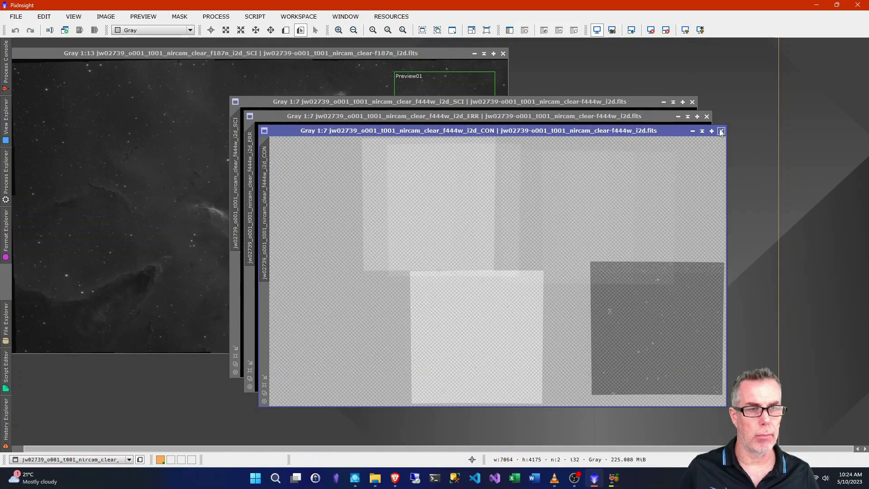
pyautogui.click(722, 131)
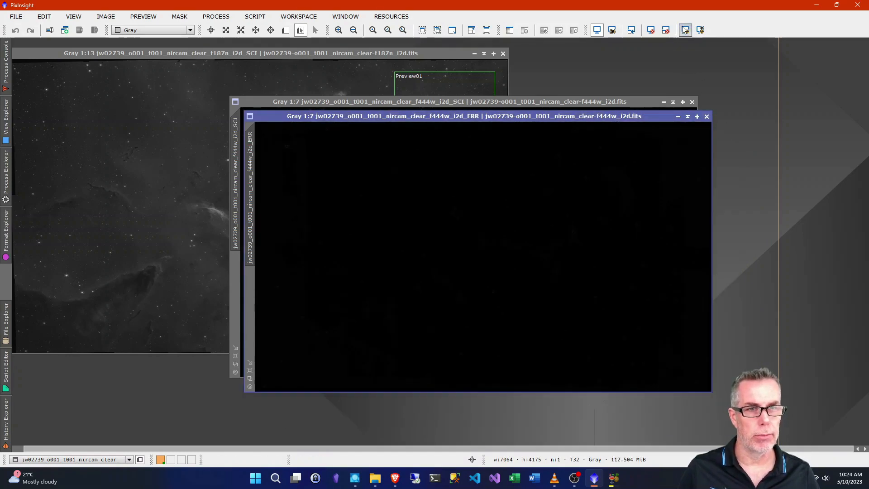
pyautogui.click(686, 30)
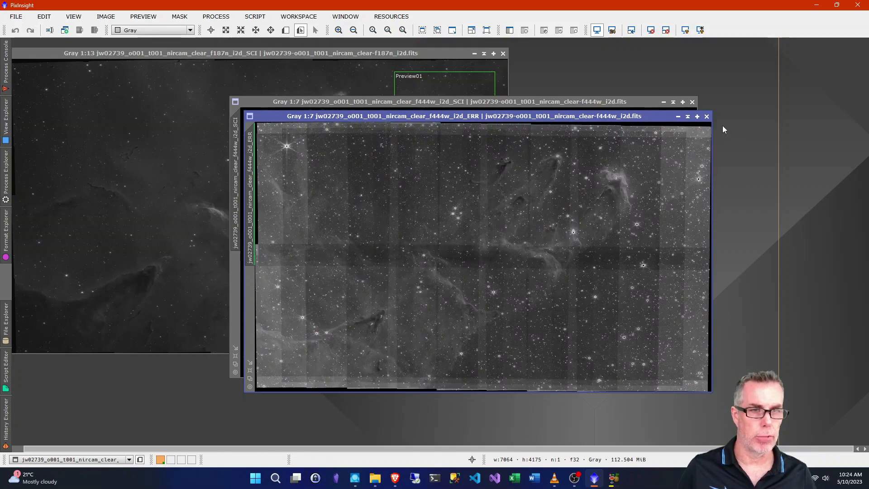
pyautogui.click(706, 117)
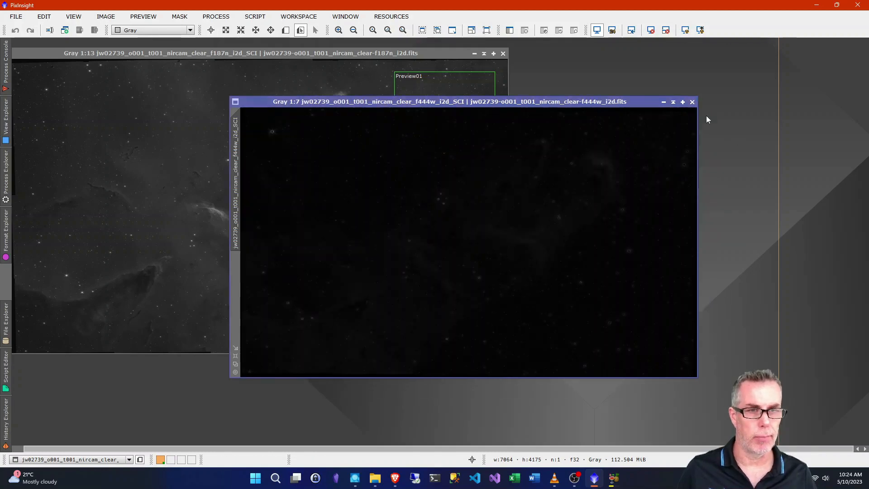
# Preview the f444w SCI image with an automatic screen stretch, reset the stretch, and move the image partly over the f187n image.
pyautogui.click(687, 30)
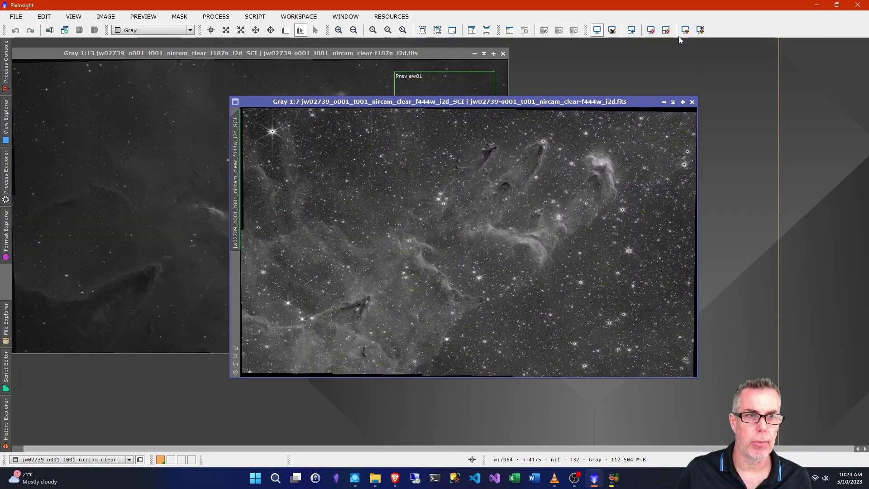
pyautogui.click(666, 30)
pyautogui.moveTo(508, 107); pyautogui.dragTo(344, 111)
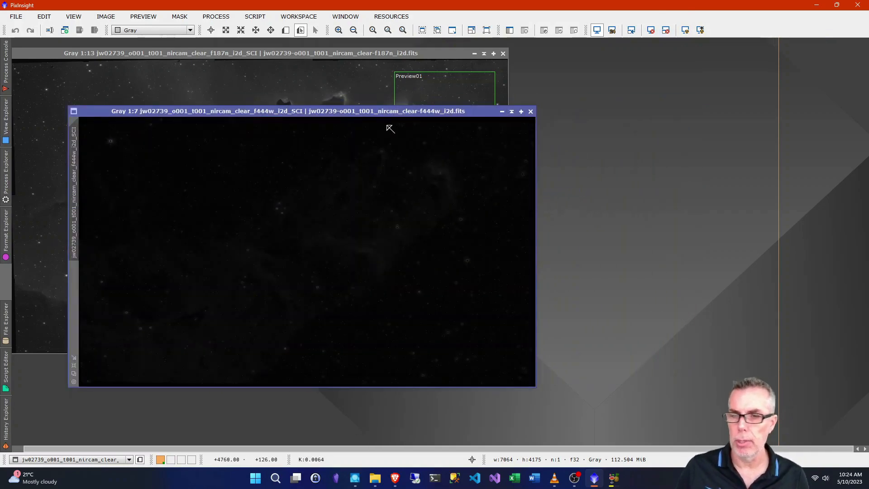
# Open HistogramTransformation with default settings, select the f444w SCI view as its source, and start the real-time preview.
pyautogui.click(216, 17)
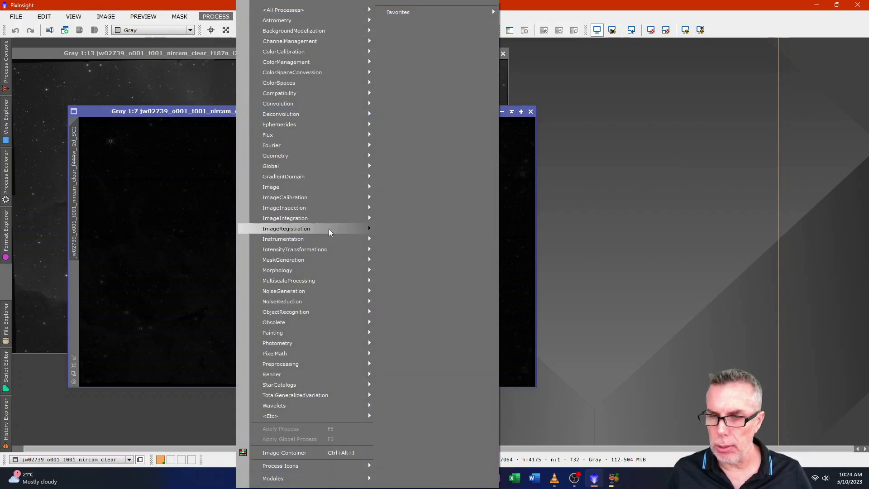
pyautogui.moveTo(330, 249)
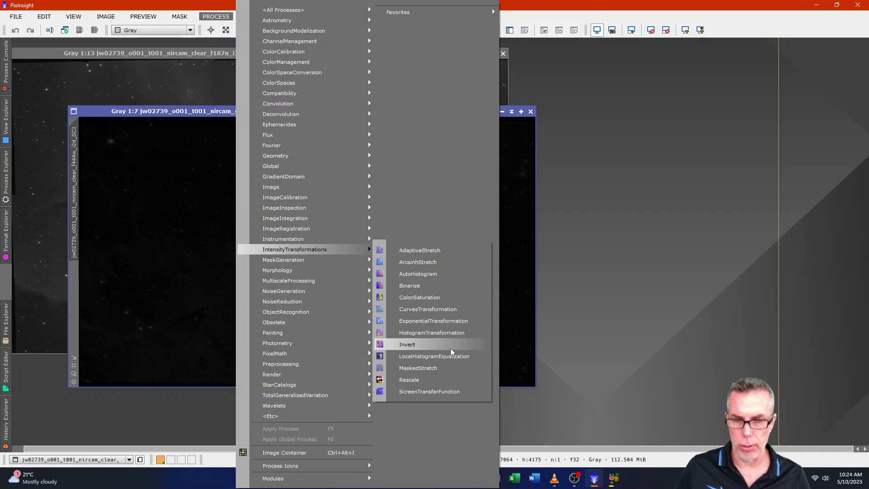
pyautogui.click(450, 333)
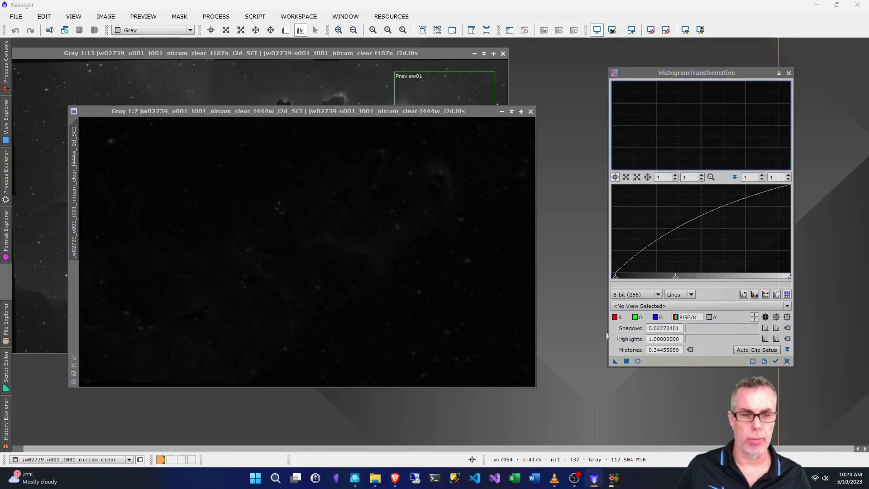
pyautogui.click(787, 362)
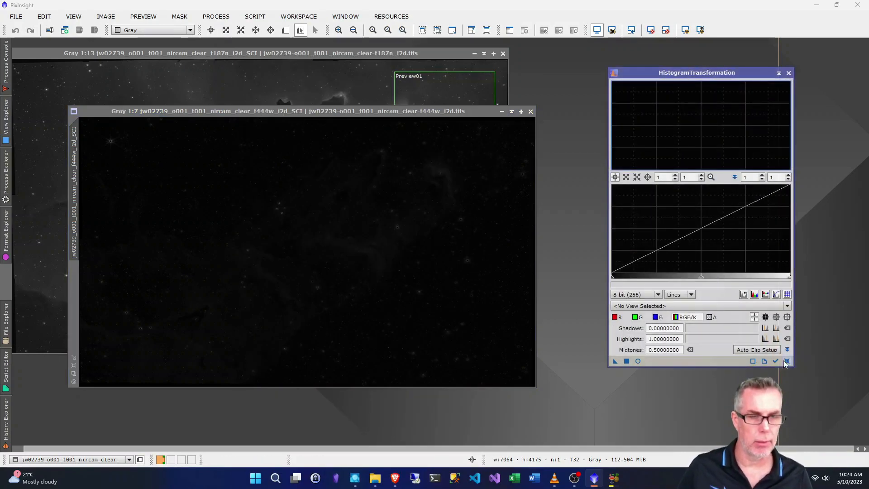
pyautogui.click(682, 309)
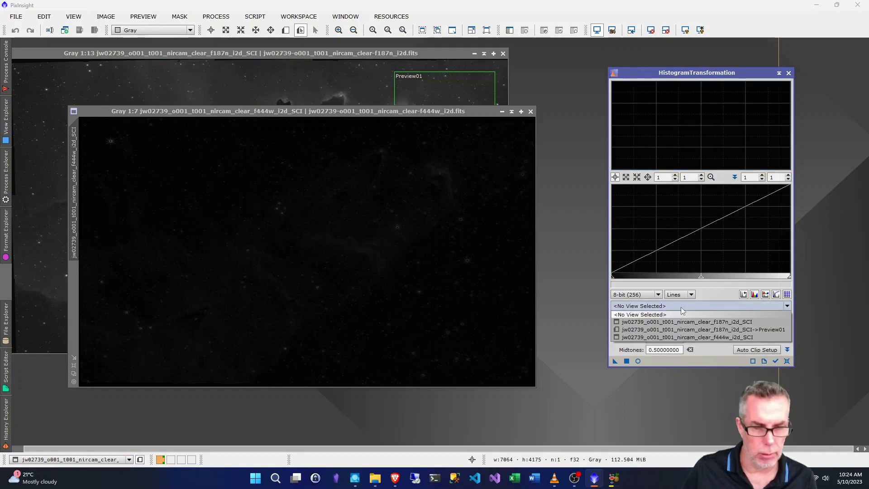
pyautogui.click(695, 337)
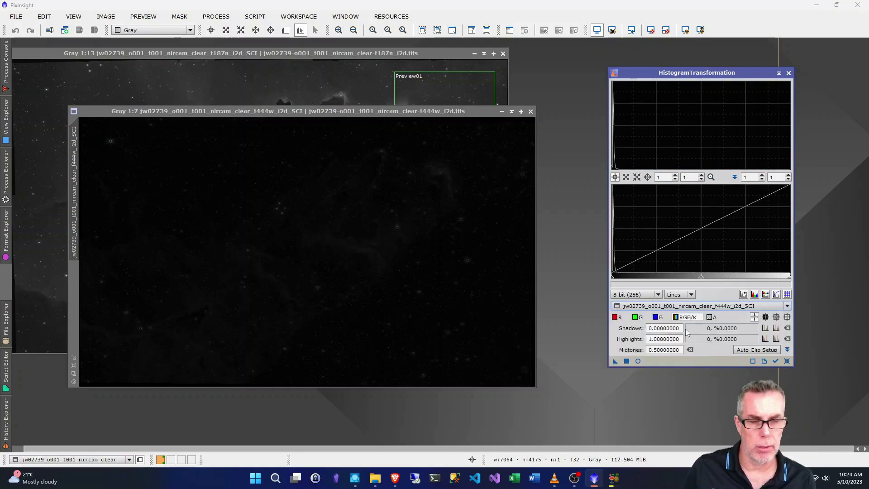
pyautogui.click(638, 362)
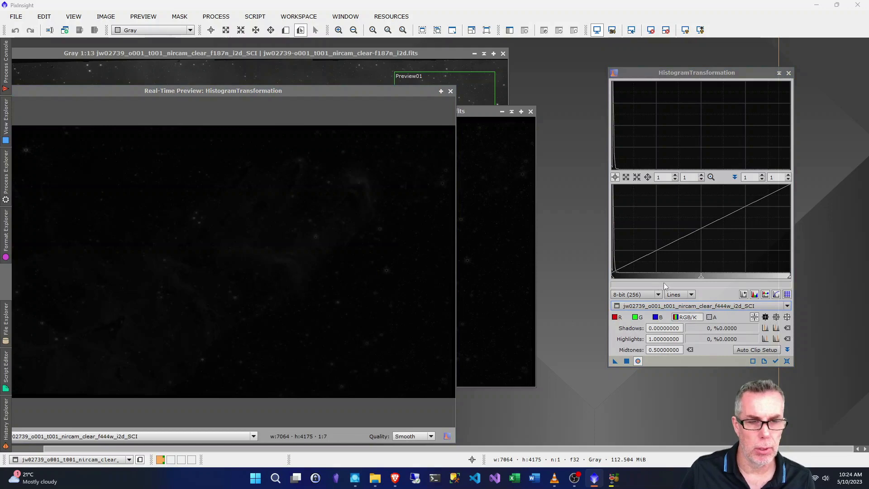
# Lower the histogram midtones to about 0.0987 and apply the stretch to the f444w SCI image.
pyautogui.moveTo(702, 278); pyautogui.dragTo(644, 289)
pyautogui.moveTo(637, 291); pyautogui.dragTo(629, 290)
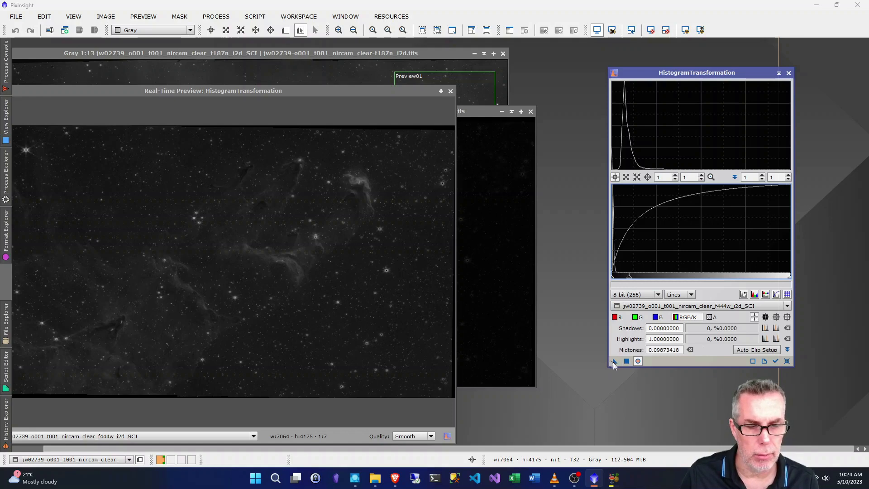
pyautogui.moveTo(617, 364); pyautogui.dragTo(498, 301)
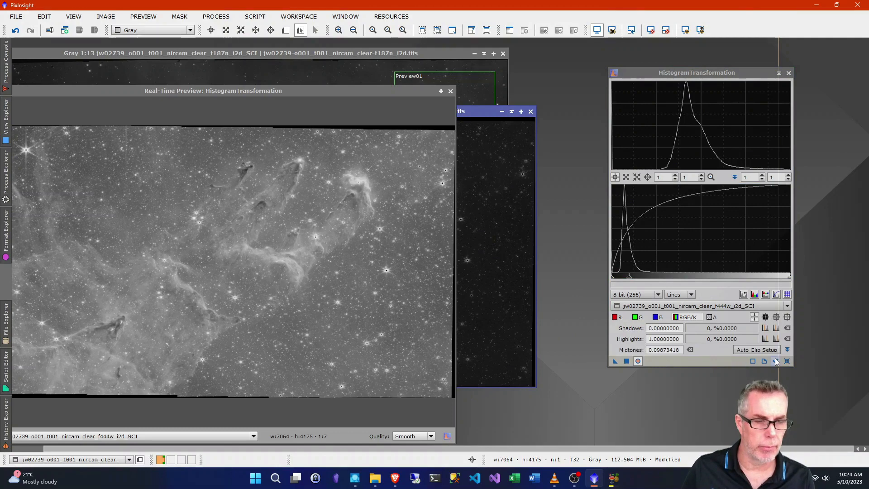
# Reset the histogram, apply a second stretch to f444w with shadows about 0.0354 and midtones about 0.3648, and close the real-time preview.
pyautogui.click(787, 361)
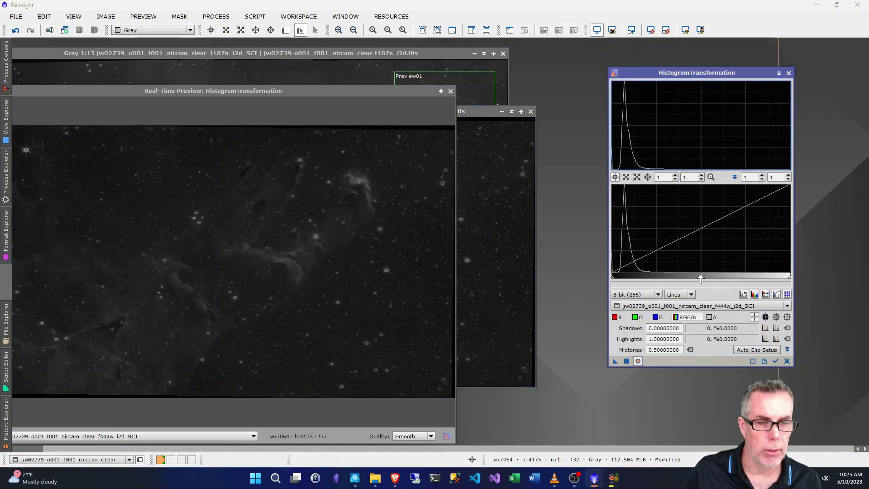
pyautogui.moveTo(701, 277); pyautogui.dragTo(690, 277)
pyautogui.moveTo(613, 281); pyautogui.dragTo(619, 281)
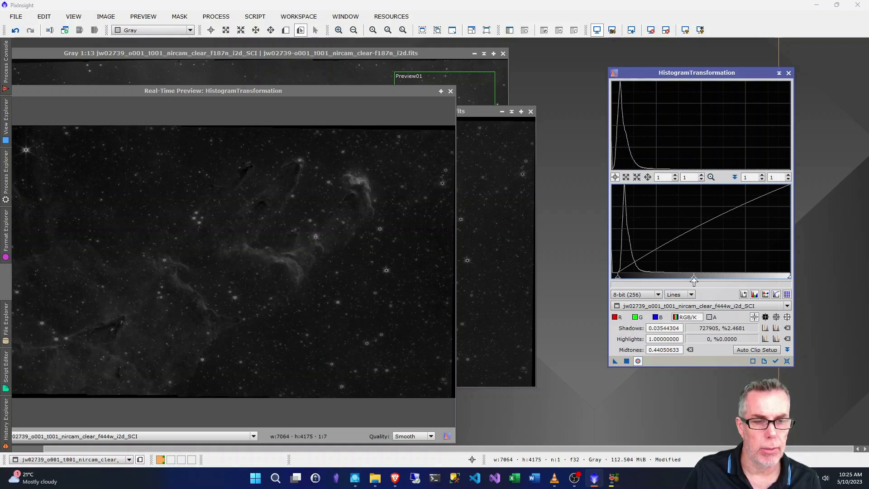
pyautogui.moveTo(694, 281); pyautogui.dragTo(681, 281)
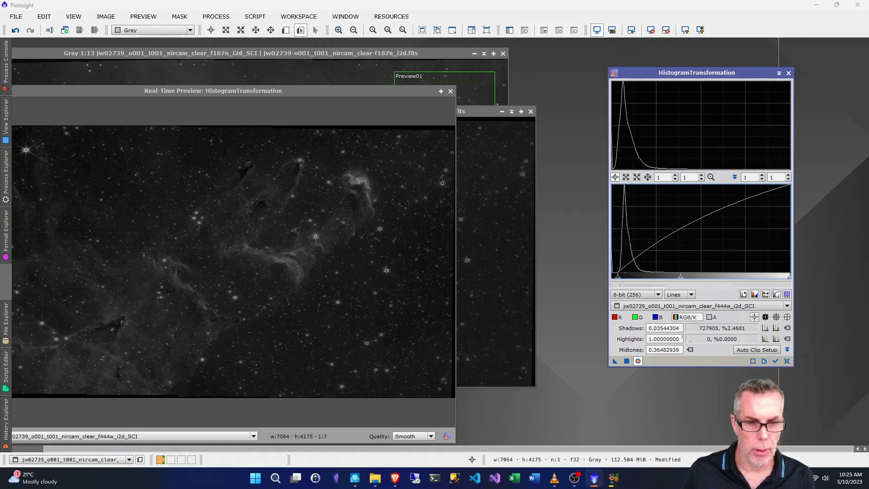
pyautogui.moveTo(614, 361); pyautogui.dragTo(504, 288)
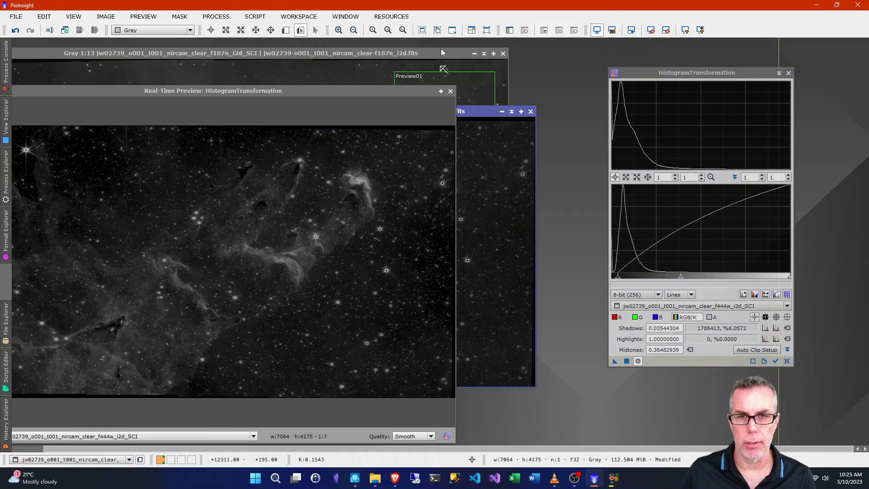
pyautogui.click(450, 91)
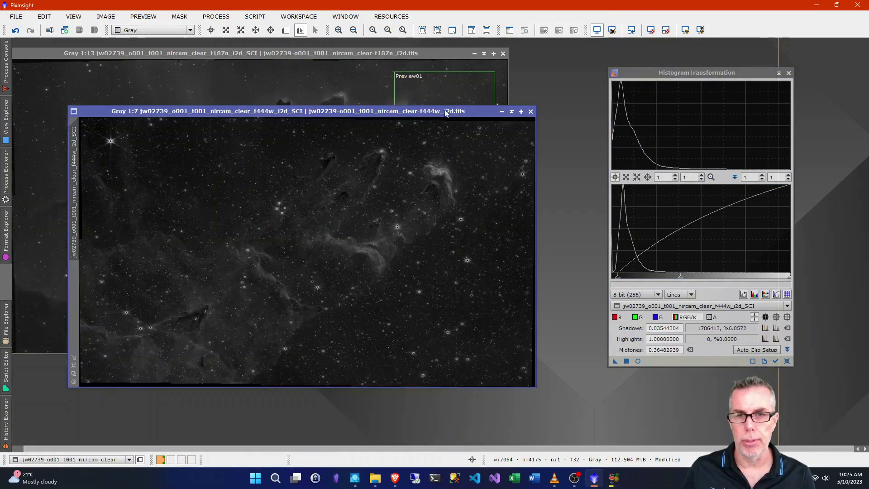
# Close the HistogramTransformation process and reposition the stretched f444w SCI image over the f187n image.
pyautogui.moveTo(455, 109); pyautogui.dragTo(475, 106)
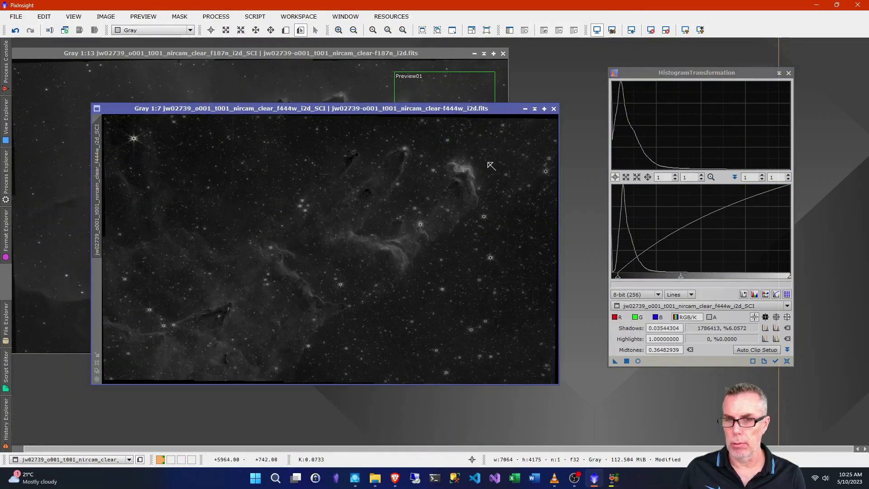
pyautogui.click(789, 74)
pyautogui.moveTo(466, 110)
pyautogui.mouseDown()
pyautogui.moveTo(389, 114)
pyautogui.moveTo(384, 83)
pyautogui.moveTo(398, 61)
pyautogui.moveTo(411, 79)
pyautogui.moveTo(398, 55)
pyautogui.moveTo(416, 67)
pyautogui.moveTo(401, 56)
pyautogui.moveTo(415, 83)
pyautogui.moveTo(392, 55)
pyautogui.moveTo(429, 74)
pyautogui.moveTo(458, 109)
pyautogui.mouseUp()
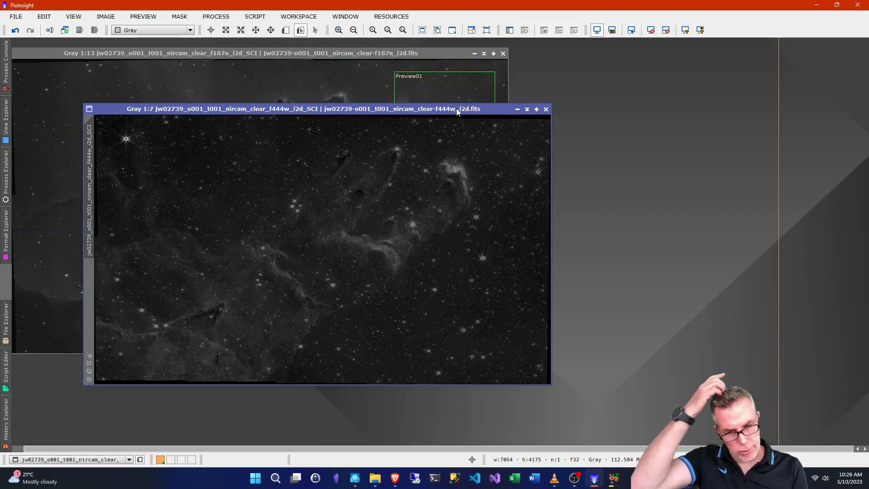
pyautogui.click(374, 479)
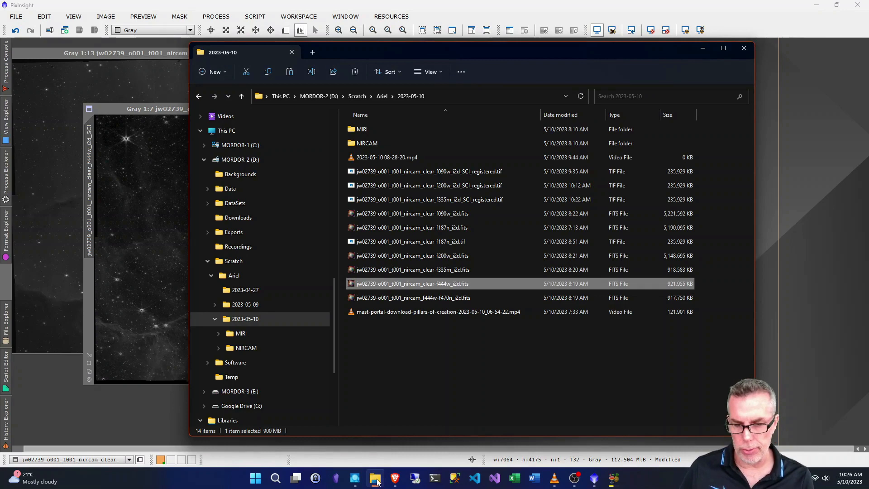
pyautogui.click(377, 481)
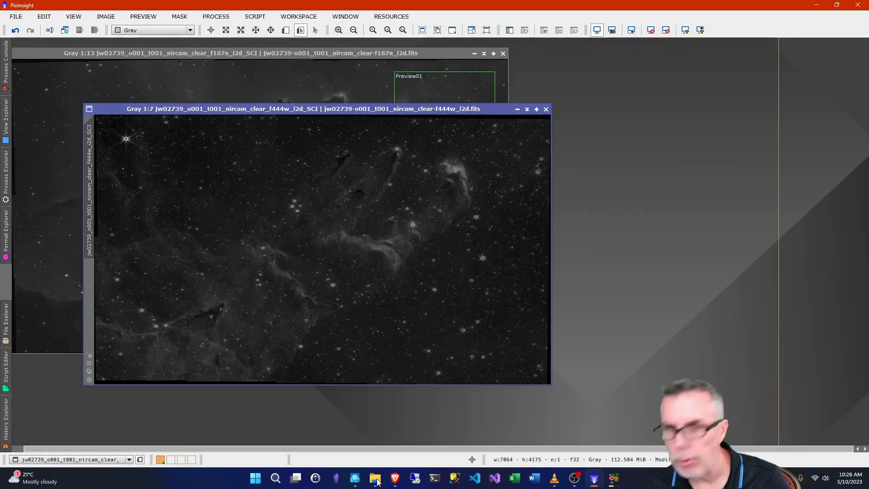
pyautogui.click(7, 45)
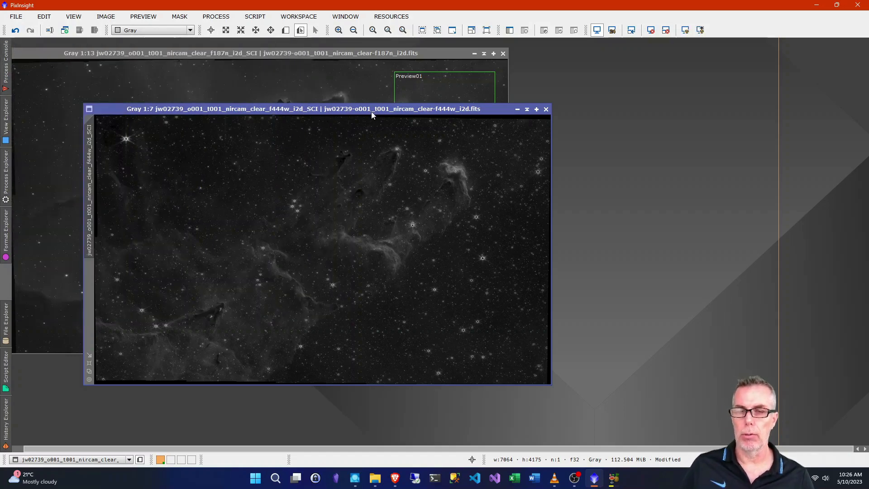
# Define a preview on the f444w SCI image around the right pillar's tip and adjacent stars, matching the preview region on f187n.
pyautogui.moveTo(372, 113); pyautogui.dragTo(350, 127)
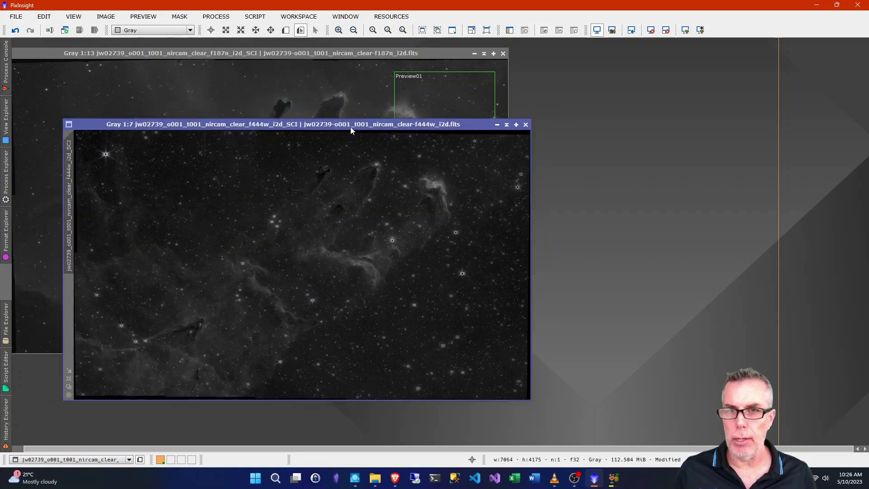
pyautogui.click(287, 31)
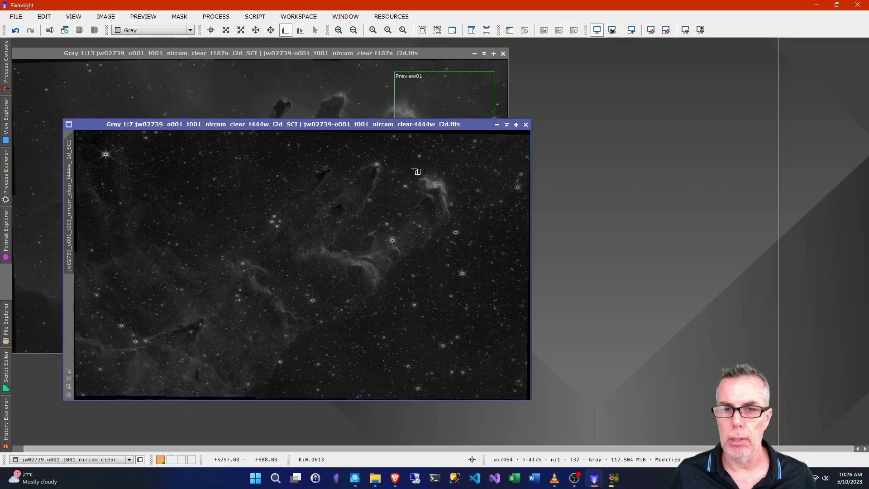
pyautogui.moveTo(414, 143); pyautogui.dragTo(519, 214)
pyautogui.moveTo(441, 126); pyautogui.dragTo(404, 79)
pyautogui.moveTo(374, 116); pyautogui.dragTo(424, 117)
pyautogui.moveTo(413, 80); pyautogui.dragTo(418, 116)
pyautogui.moveTo(409, 150); pyautogui.dragTo(396, 151)
pyautogui.moveTo(372, 108); pyautogui.dragTo(417, 109)
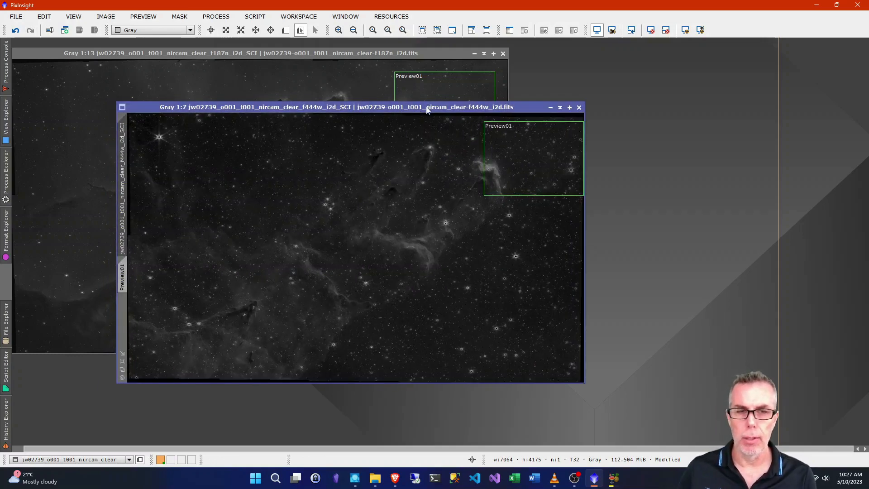
pyautogui.moveTo(418, 110); pyautogui.dragTo(365, 105)
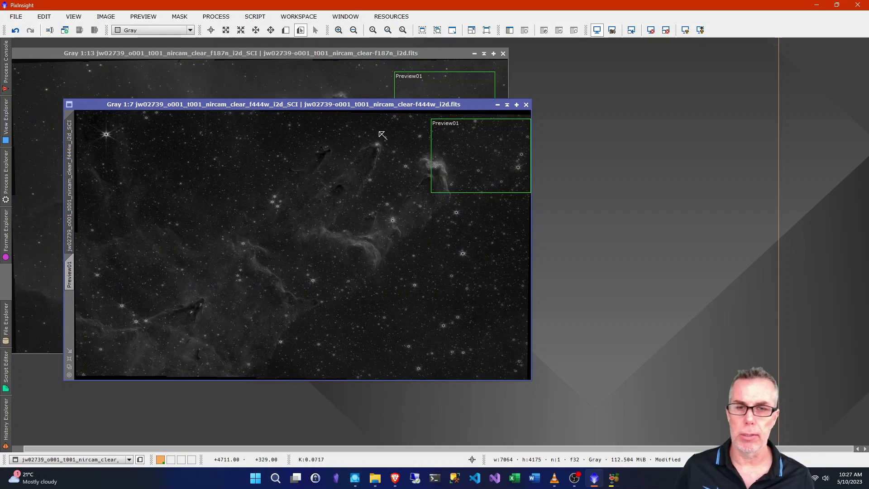
# Register the f444w SCI image to the f187n SCI view using StarAlignment with projective transformation, local distortion and detection restricted to previews.
pyautogui.click(216, 16)
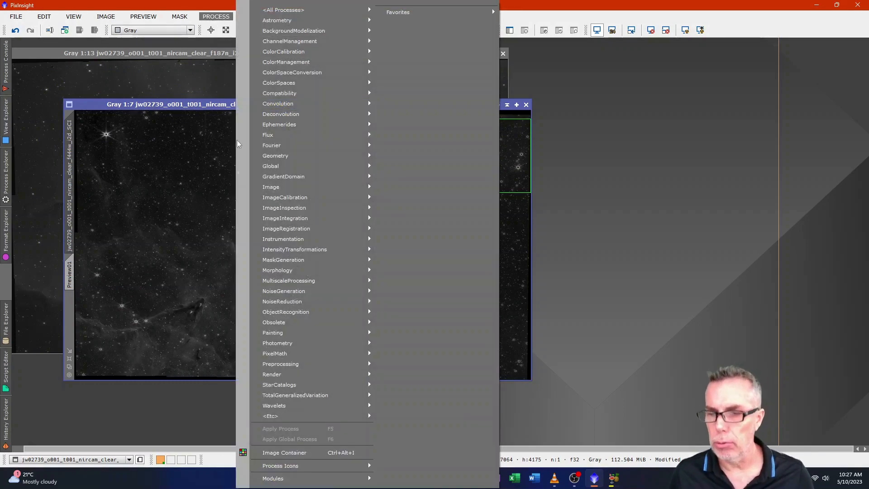
pyautogui.moveTo(307, 363)
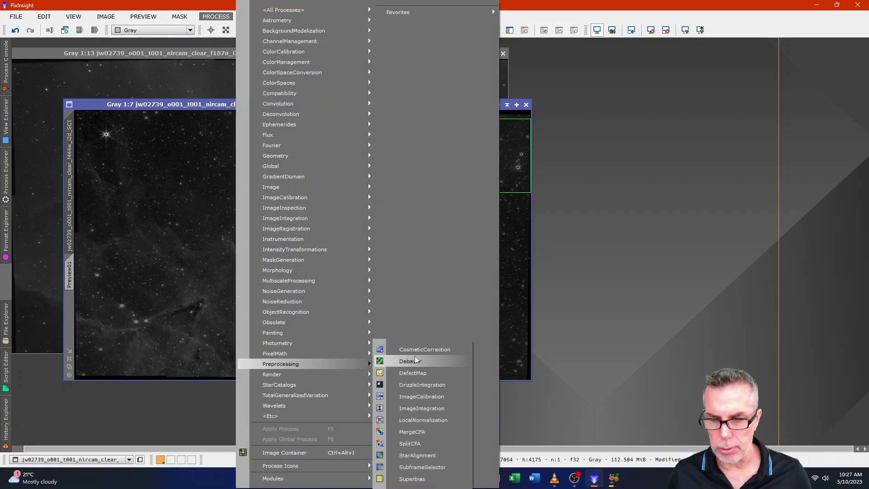
pyautogui.click(428, 455)
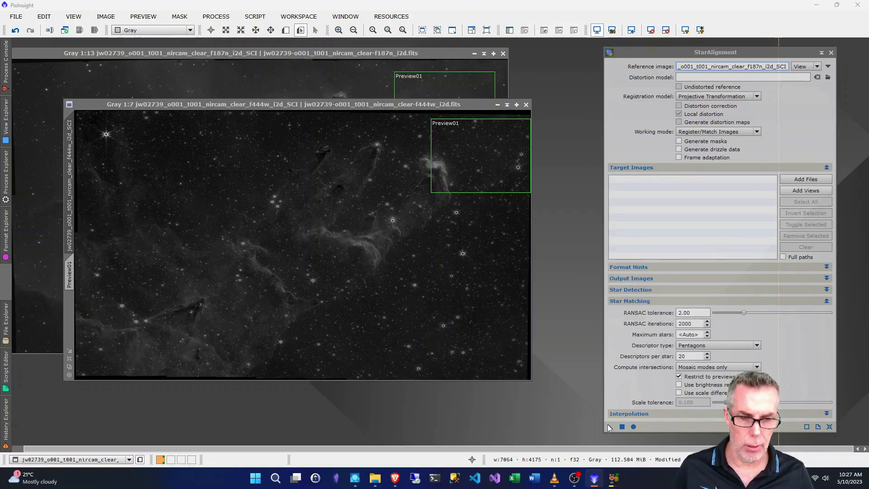
pyautogui.moveTo(610, 429); pyautogui.dragTo(430, 292)
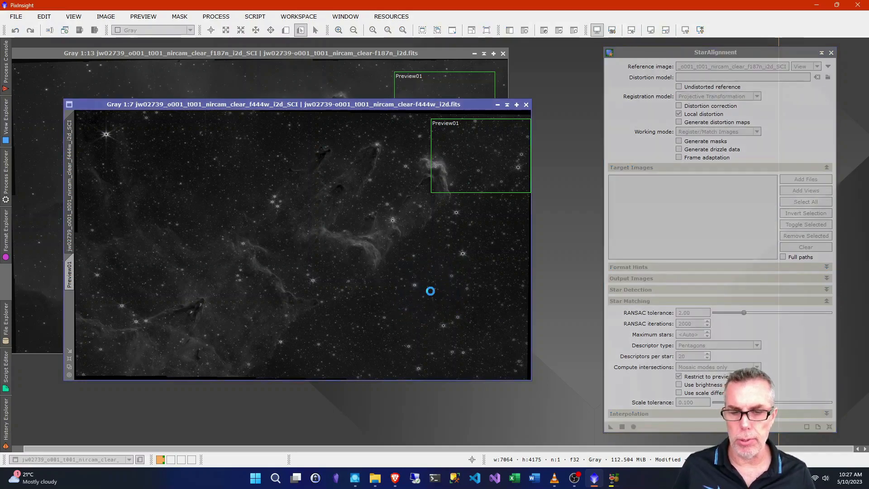
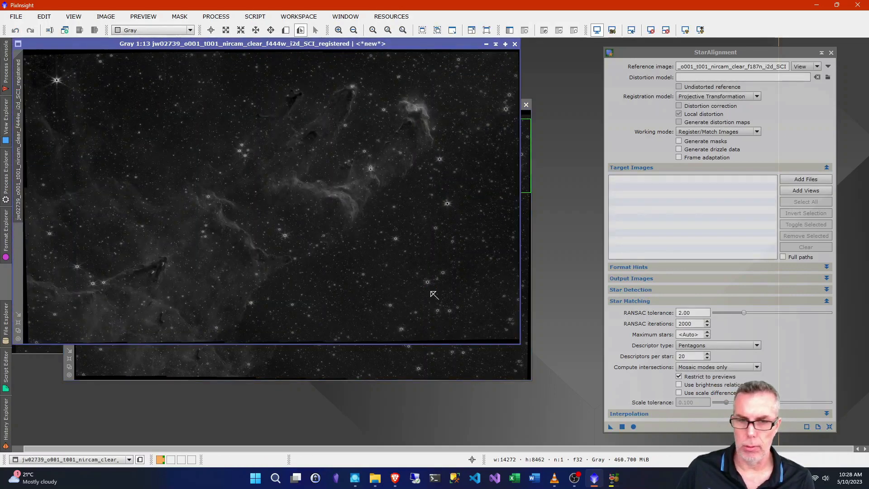
# Iconize the original f444w SCI image below the open images and position the registered f444w image over f187n.
pyautogui.moveTo(333, 45); pyautogui.dragTo(407, 130)
pyautogui.click(7, 50)
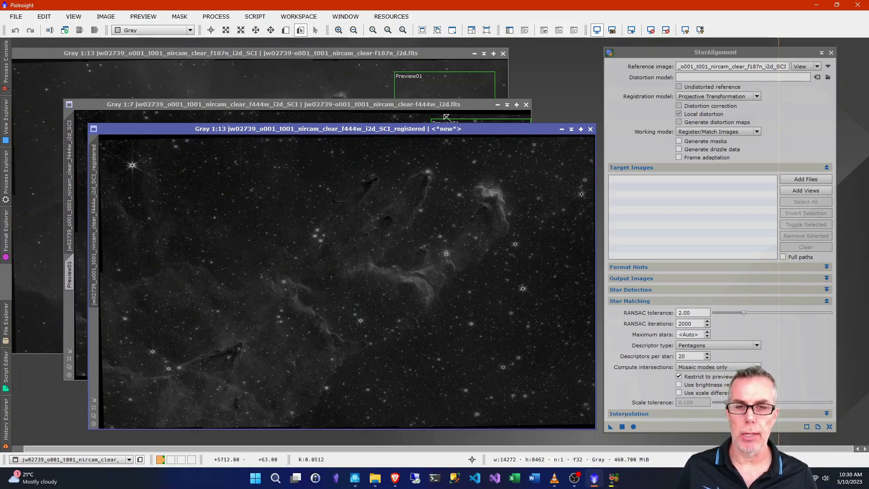
pyautogui.click(497, 106)
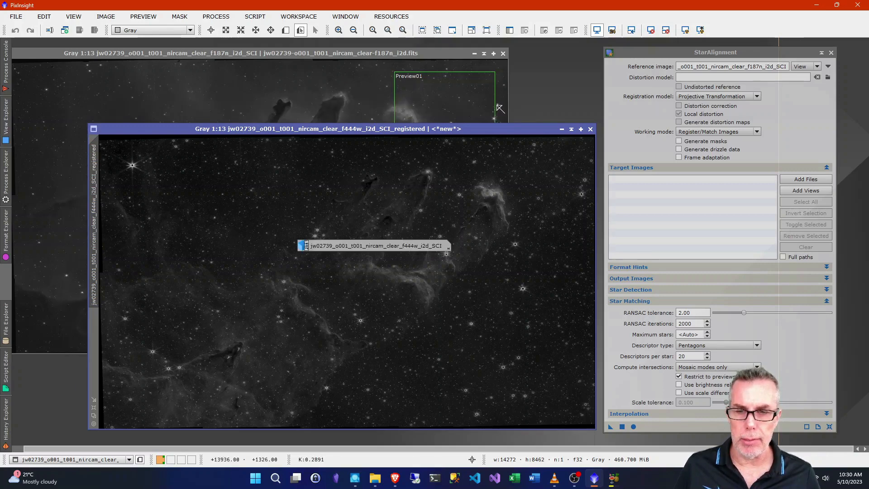
pyautogui.moveTo(403, 248); pyautogui.dragTo(129, 387)
pyautogui.moveTo(352, 128); pyautogui.dragTo(352, 127)
pyautogui.moveTo(444, 128); pyautogui.dragTo(384, 79)
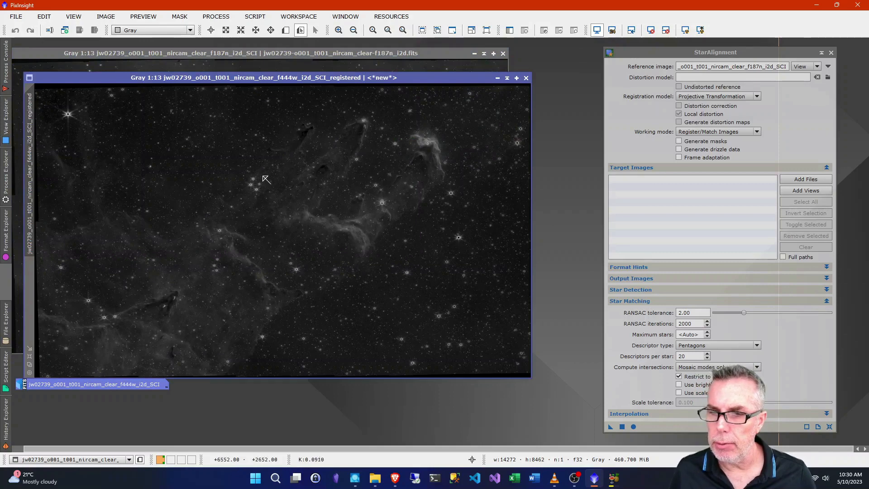
pyautogui.moveTo(280, 80)
pyautogui.mouseDown()
pyautogui.moveTo(274, 61)
pyautogui.moveTo(258, 53)
pyautogui.moveTo(265, 69)
pyautogui.moveTo(254, 55)
pyautogui.moveTo(281, 73)
pyautogui.mouseUp()
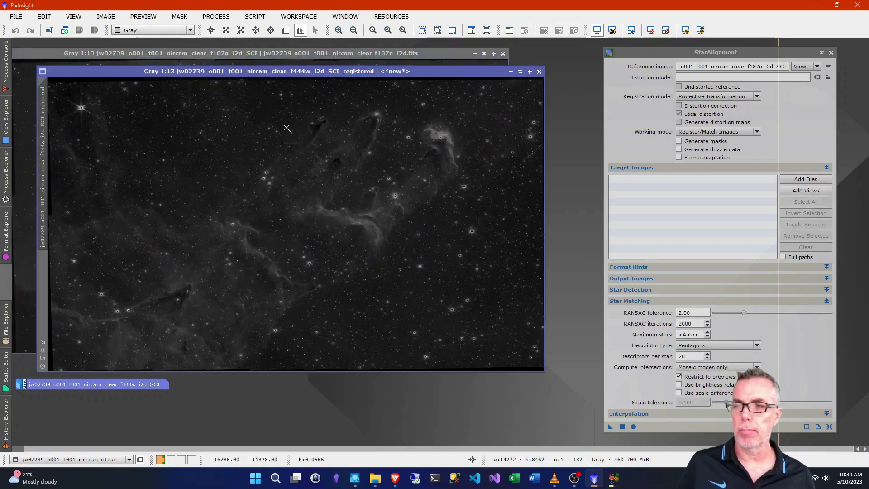
# Save the registered f444w image as jw02739_o001_t001_nircam_clear_f444w_i2d_SCI_registered.tif in 16-bit unsigned integer format without compression.
pyautogui.click(16, 18)
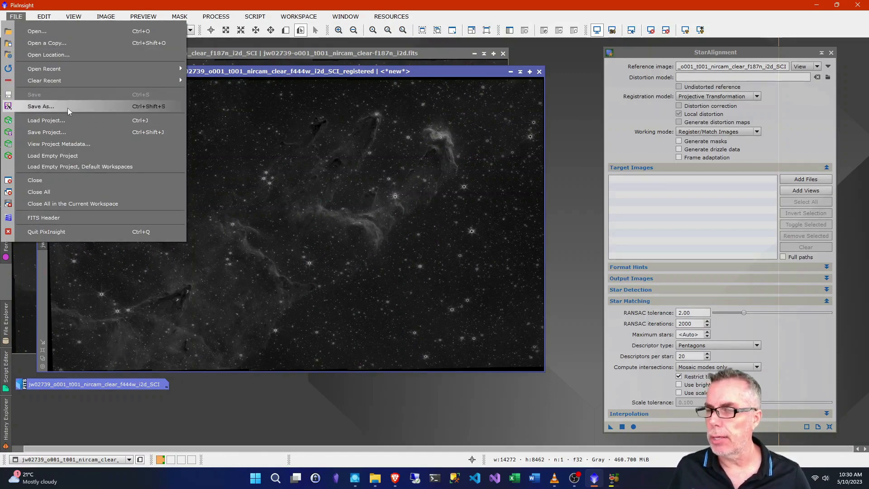
pyautogui.click(68, 110)
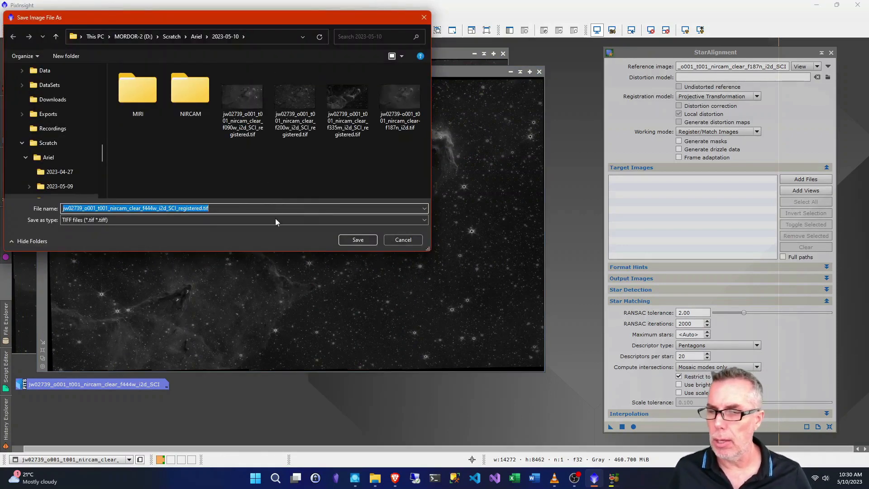
pyautogui.click(247, 208)
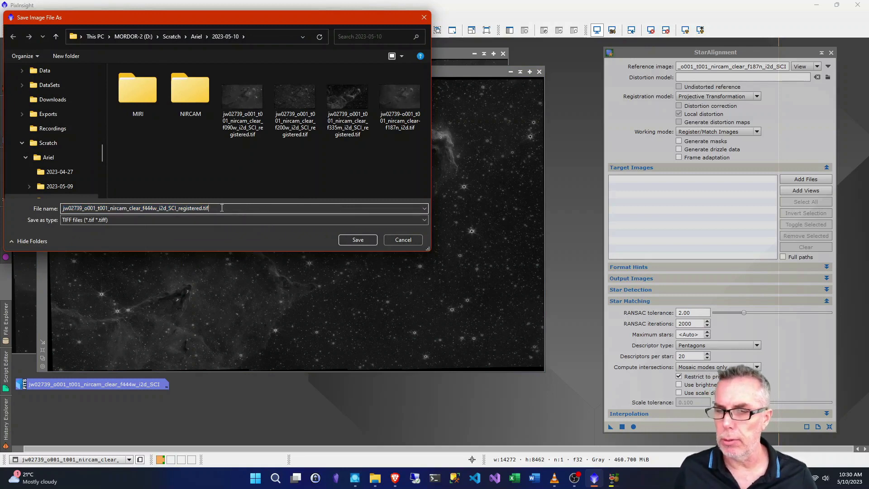
pyautogui.click(357, 240)
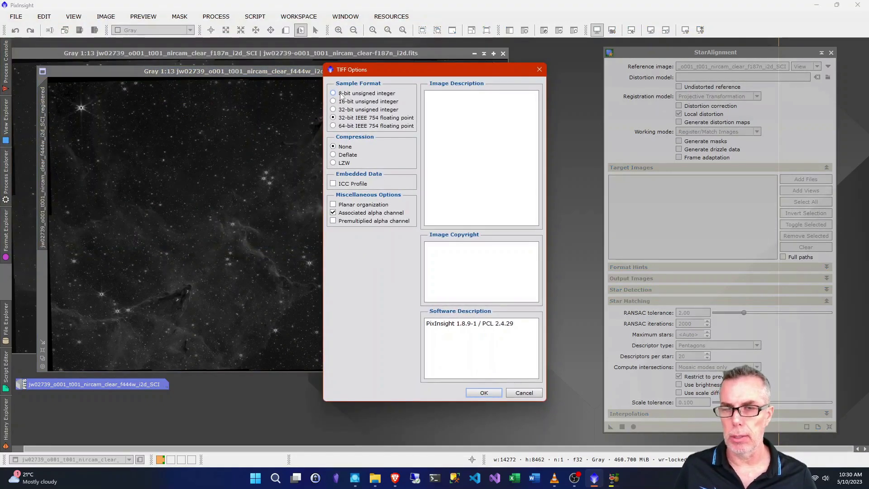
pyautogui.click(344, 102)
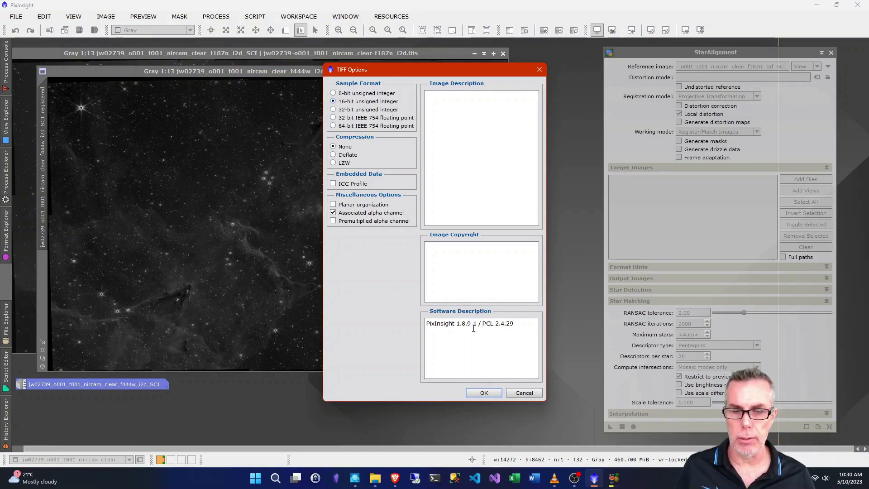
pyautogui.click(486, 392)
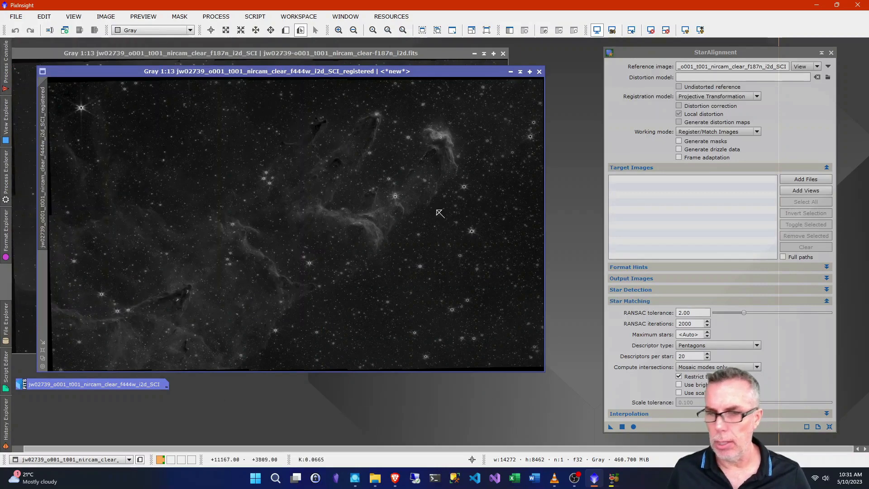
# Close the registered f444w image, then restore the iconized f444w SCI image and close it without saving changes.
pyautogui.click(539, 72)
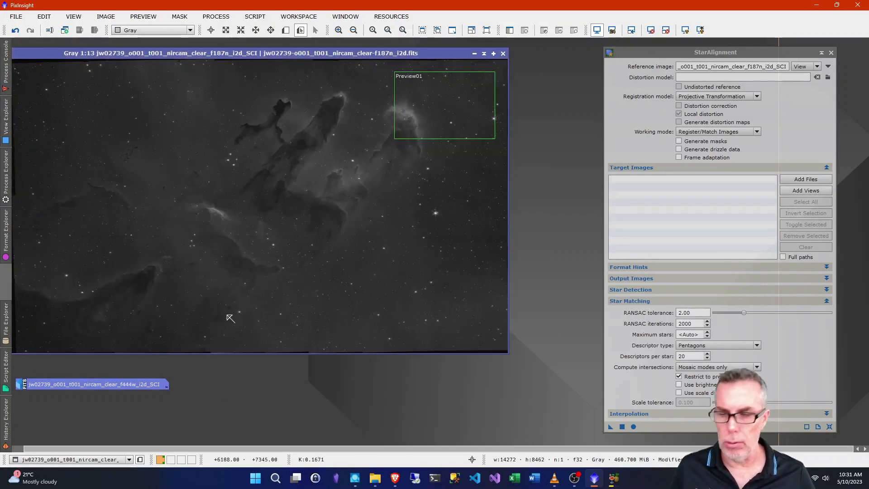
pyautogui.moveTo(134, 388)
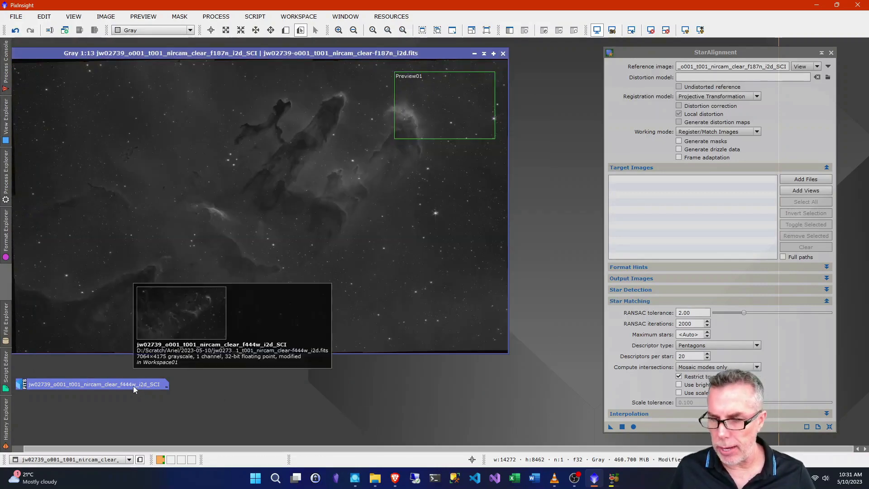
pyautogui.doubleClick(97, 388)
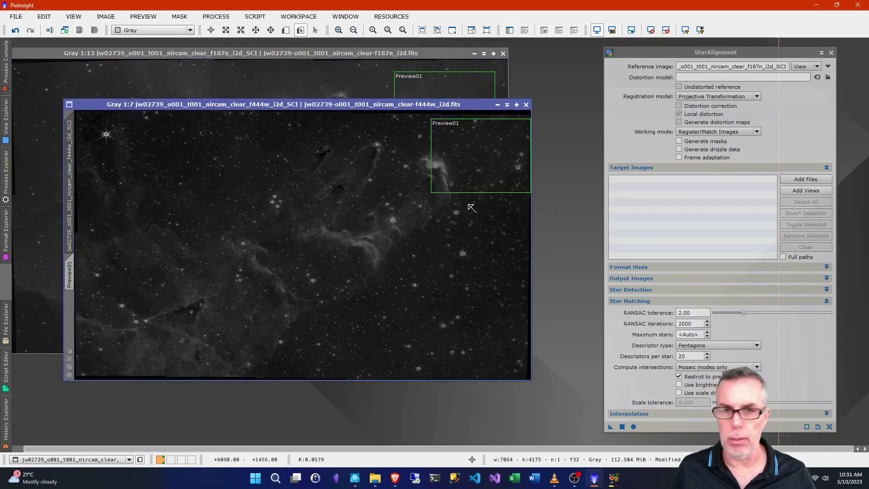
pyautogui.click(526, 104)
pyautogui.click(415, 262)
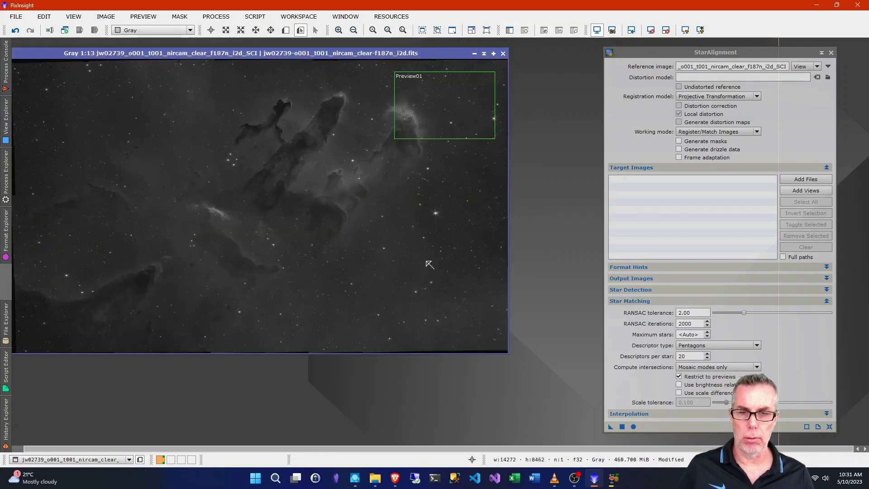
# Switch to File Explorer and open jw02739-o001_t001_nircam_f444w-f470n_i2d.fits from the 2023-05-10 folder in PixInsight.
pyautogui.click(375, 478)
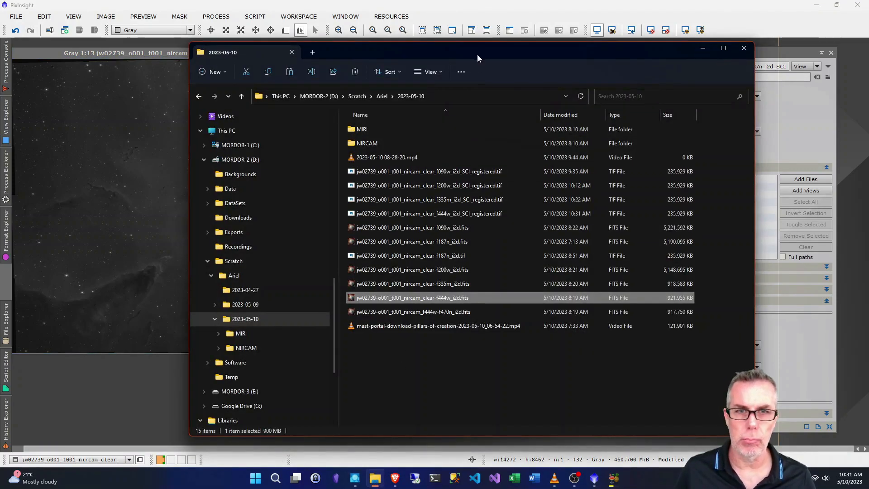
pyautogui.click(400, 312)
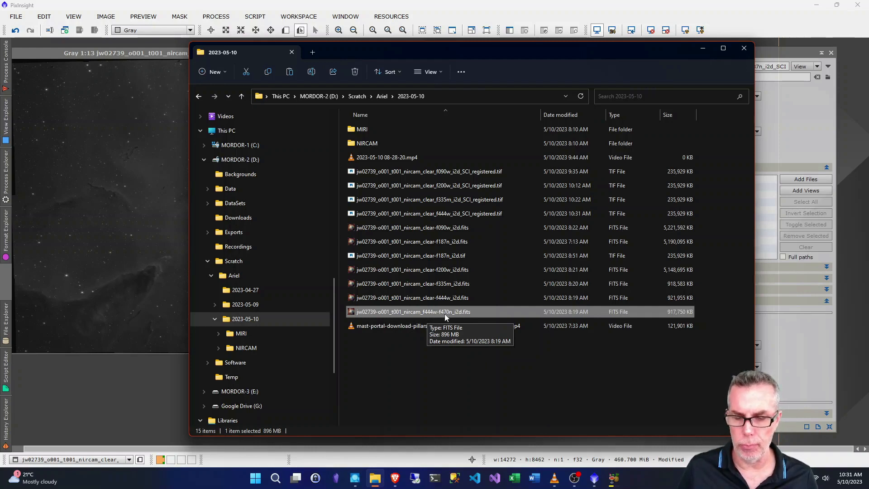
pyautogui.click(396, 481)
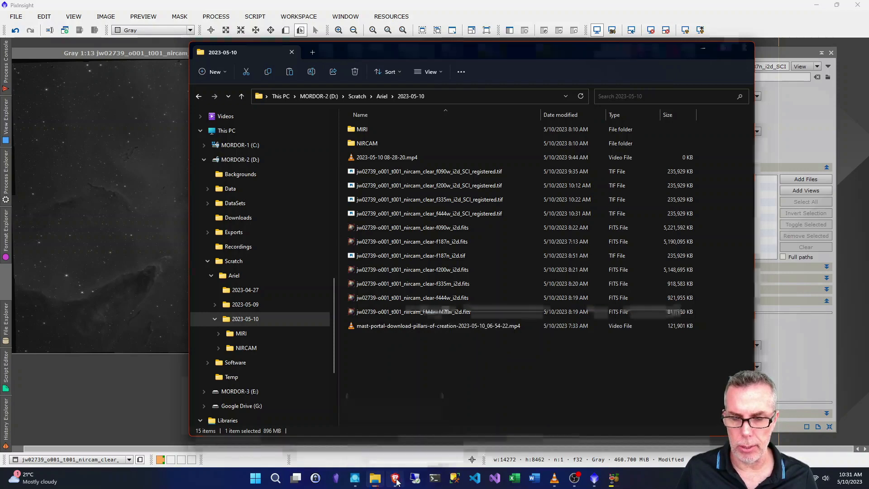
pyautogui.click(396, 481)
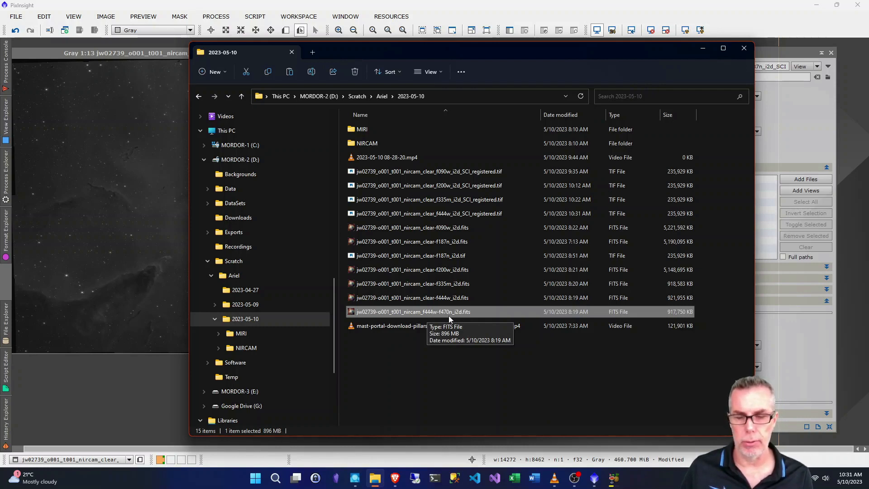
pyautogui.moveTo(440, 310); pyautogui.dragTo(157, 382)
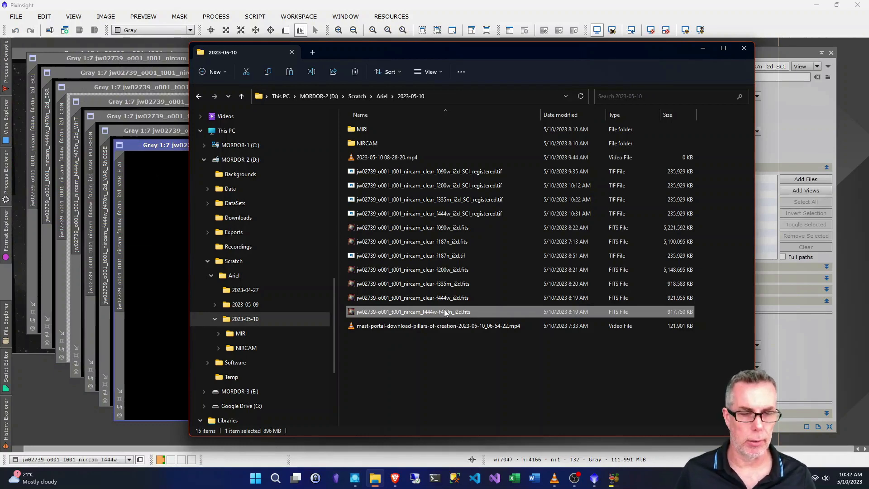
# Return to PixInsight, close StarAlignment and apply an automatic screen stretch to the f444w-f470n images.
pyautogui.click(704, 53)
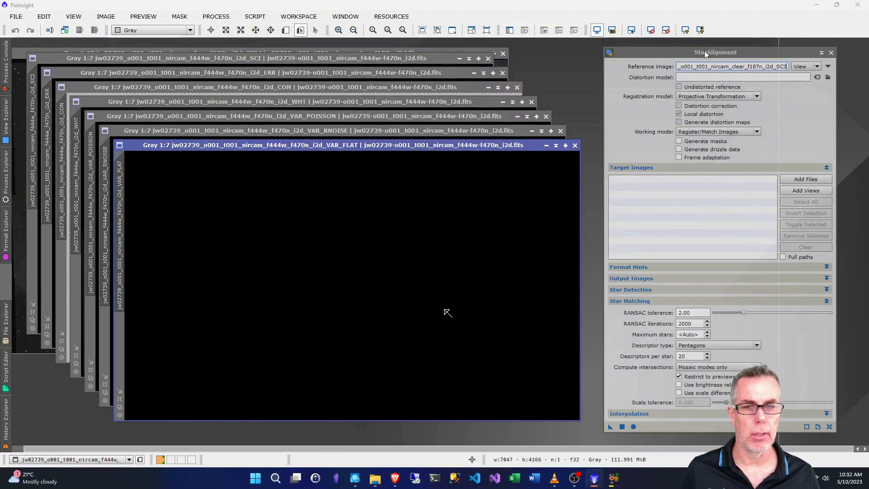
pyautogui.click(832, 53)
pyautogui.click(688, 31)
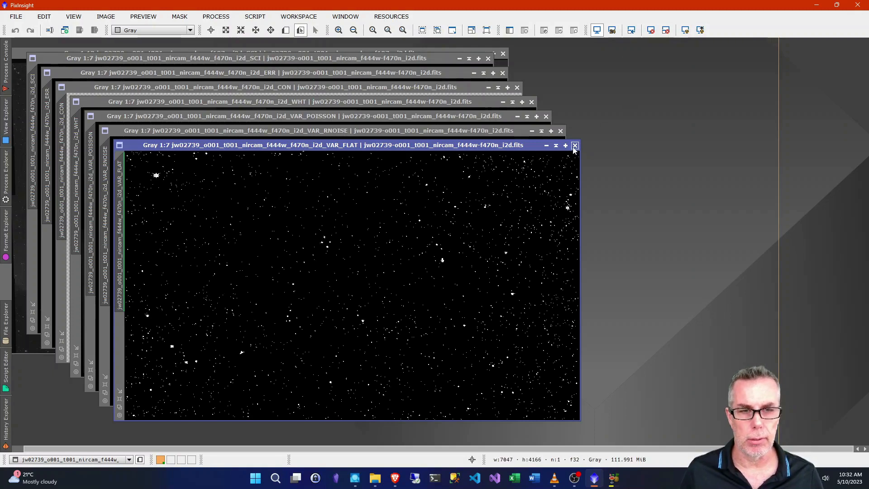
# Close the f444w-f470n VAR_FLAT, VAR_RNOISE and VAR_POISSON images, auto-stretching the last two on screen before closing them.
pyautogui.click(575, 145)
pyautogui.click(686, 31)
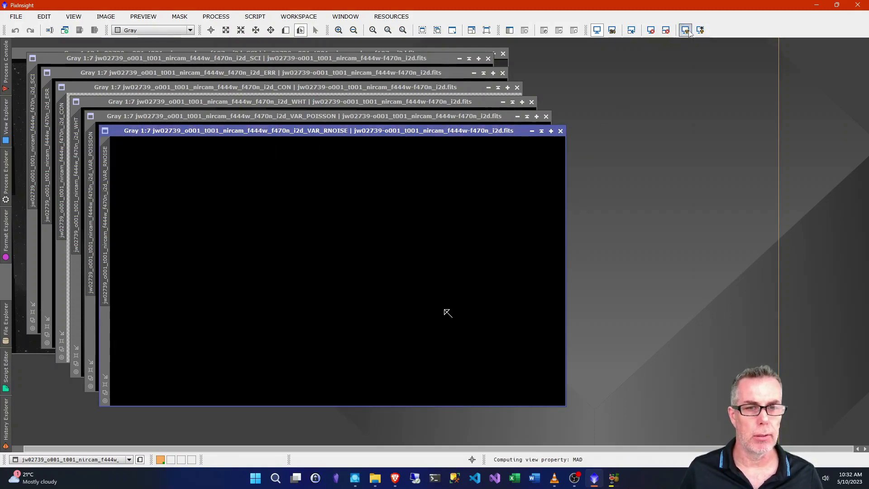
pyautogui.click(562, 131)
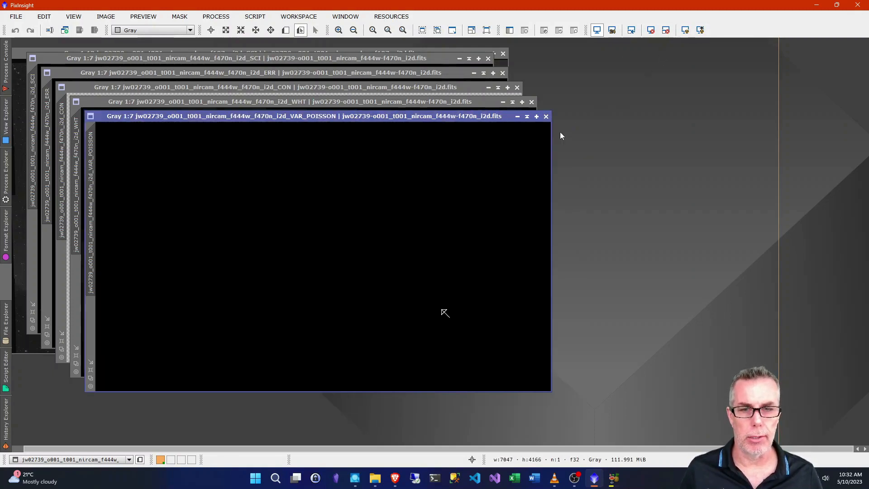
pyautogui.click(685, 31)
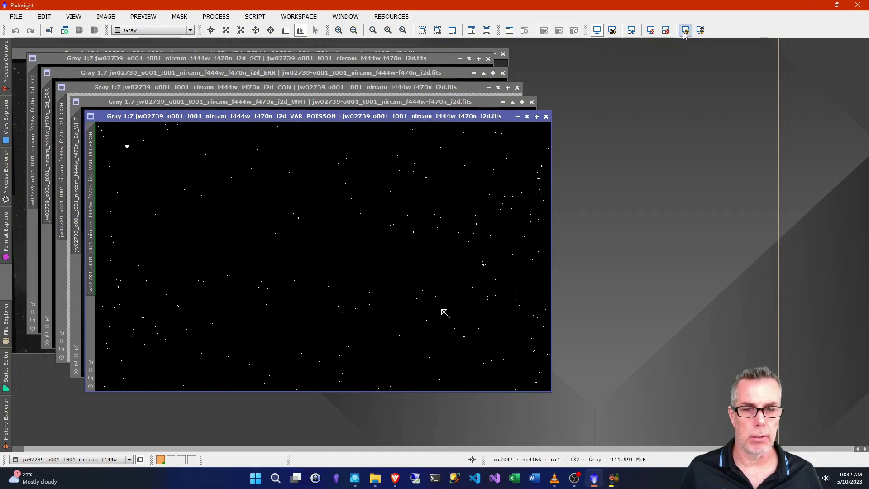
pyautogui.click(546, 117)
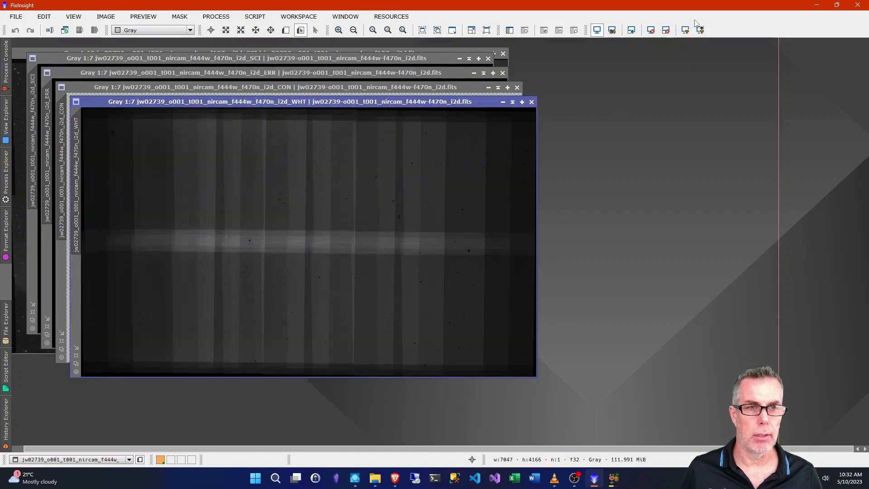
# Close the f444w-f470n WHT, CON and ERR images, auto-stretching ERR on screen before closing it.
pyautogui.click(532, 102)
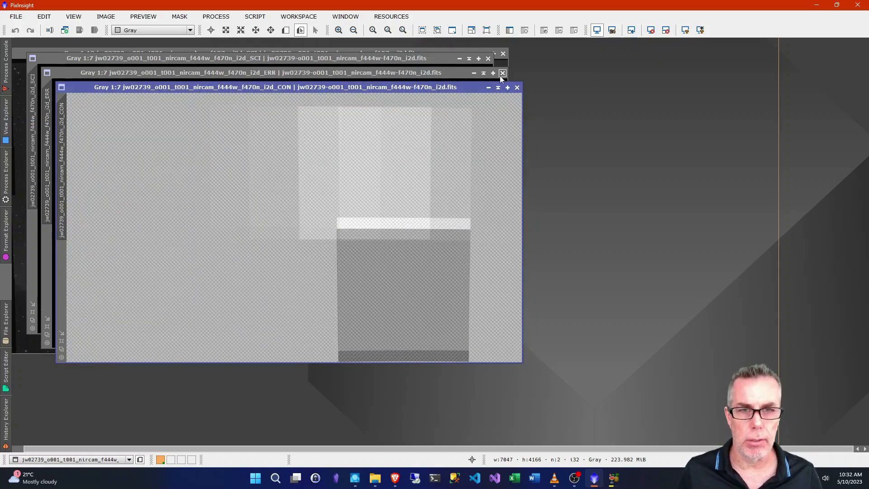
pyautogui.click(517, 88)
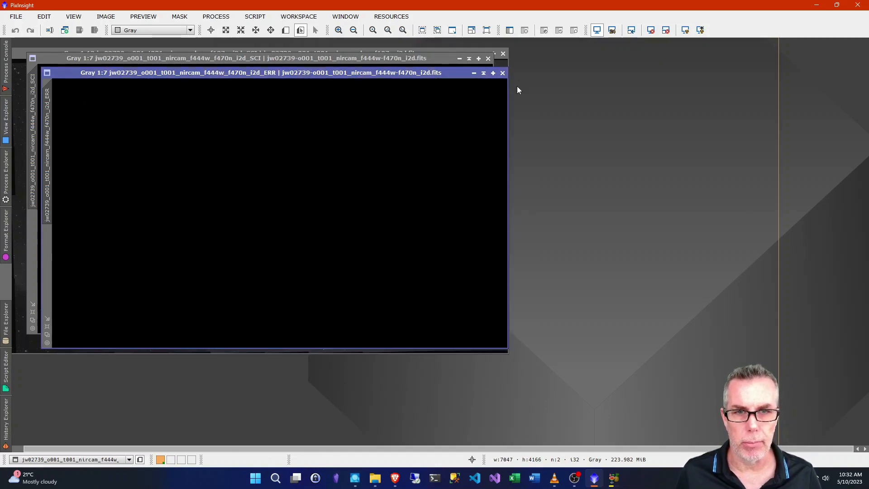
pyautogui.click(685, 31)
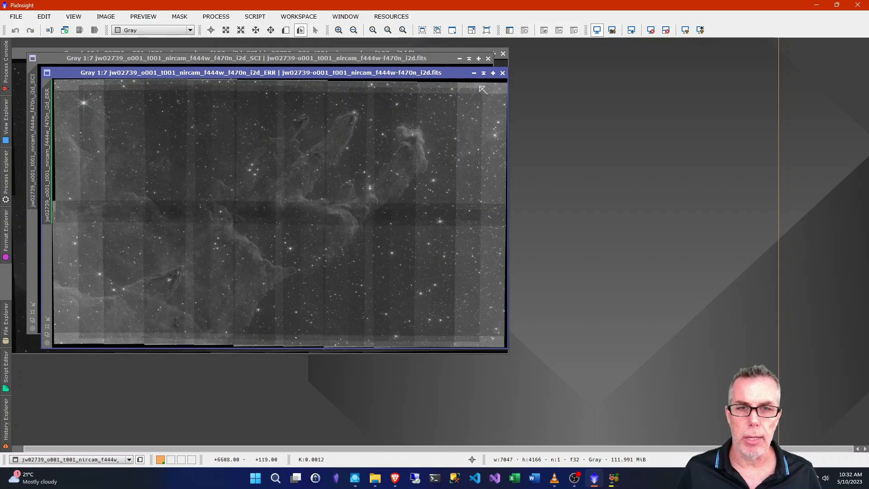
pyautogui.click(503, 73)
# Inspect the f444w-f470n SCI image with an automatic screen stretch and reset that screen stretch.
pyautogui.moveTo(392, 61); pyautogui.dragTo(582, 118)
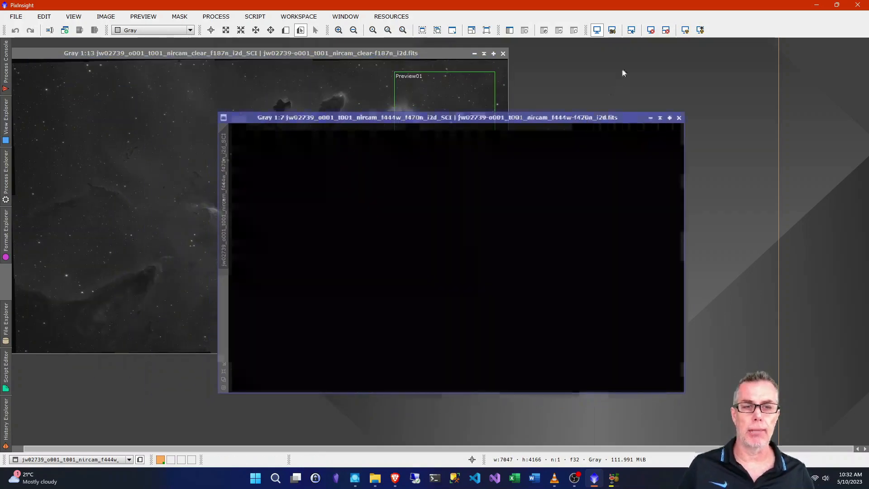
pyautogui.click(686, 29)
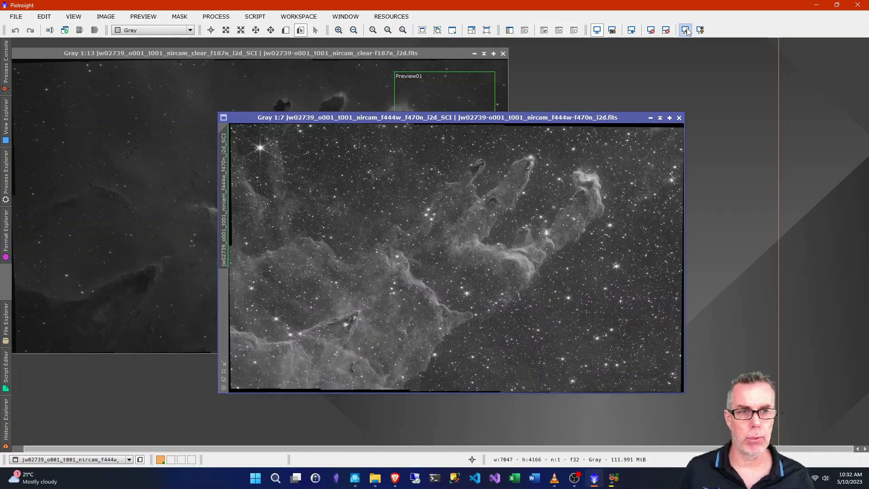
pyautogui.moveTo(524, 119); pyautogui.dragTo(448, 97)
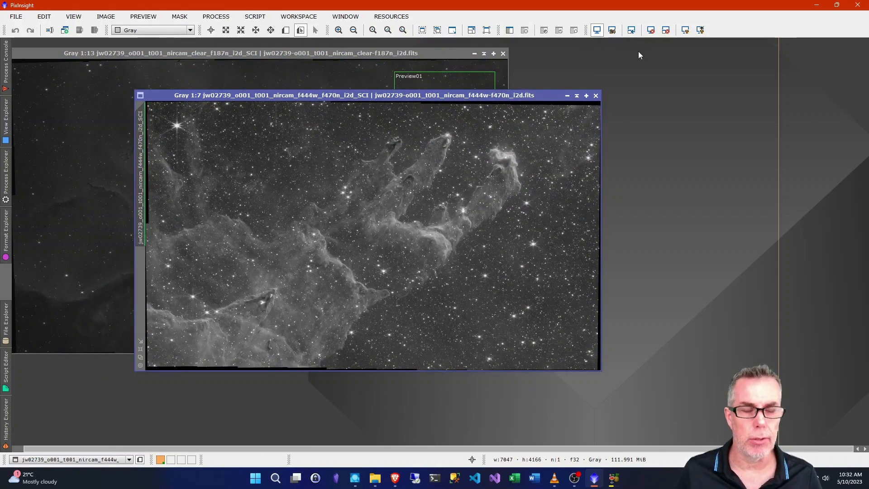
pyautogui.click(666, 30)
pyautogui.moveTo(486, 97); pyautogui.dragTo(452, 104)
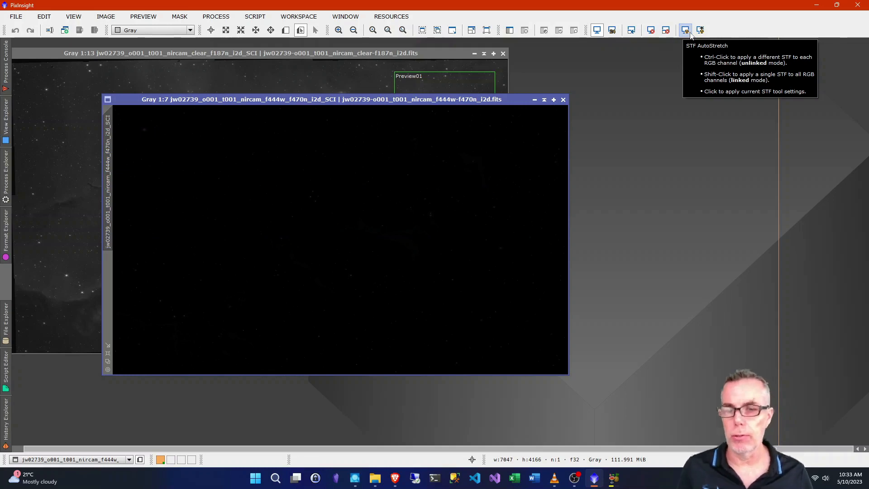
# Using HistogramTransformation reset to defaults with a real-time preview, stretch the f444w-f470n SCI image with midtones 0.01772152.
pyautogui.click(217, 17)
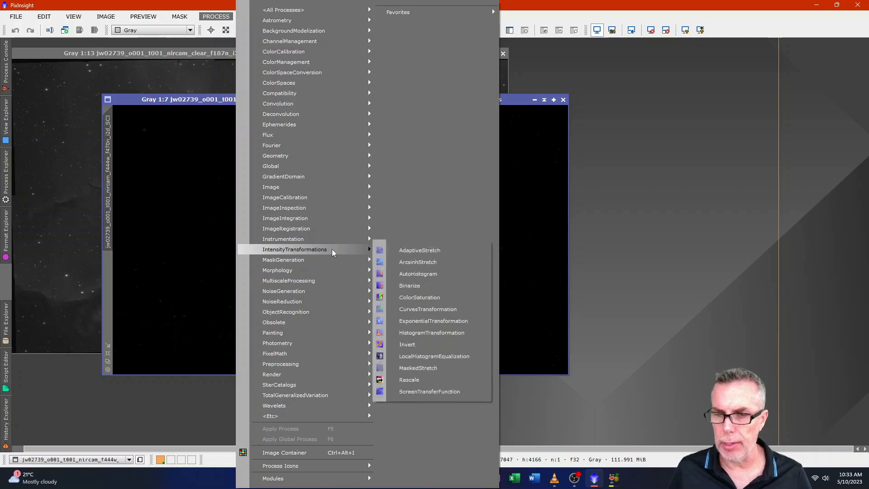
pyautogui.click(429, 334)
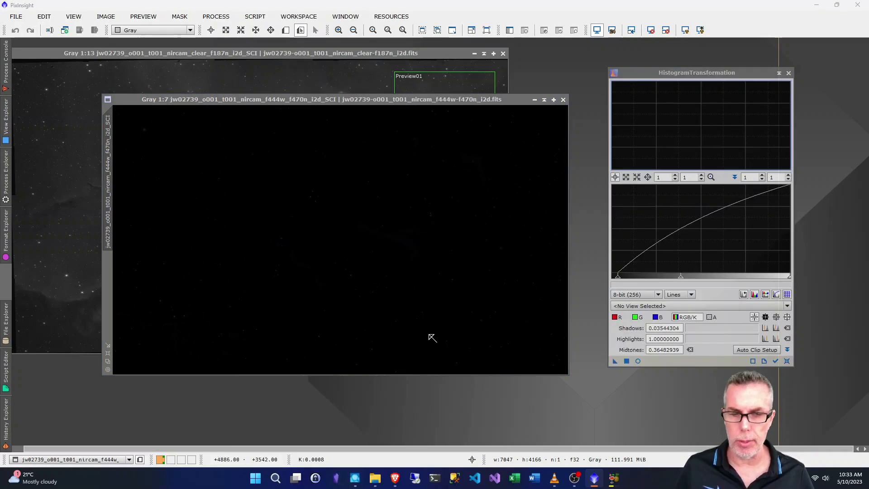
pyautogui.click(787, 361)
pyautogui.click(722, 307)
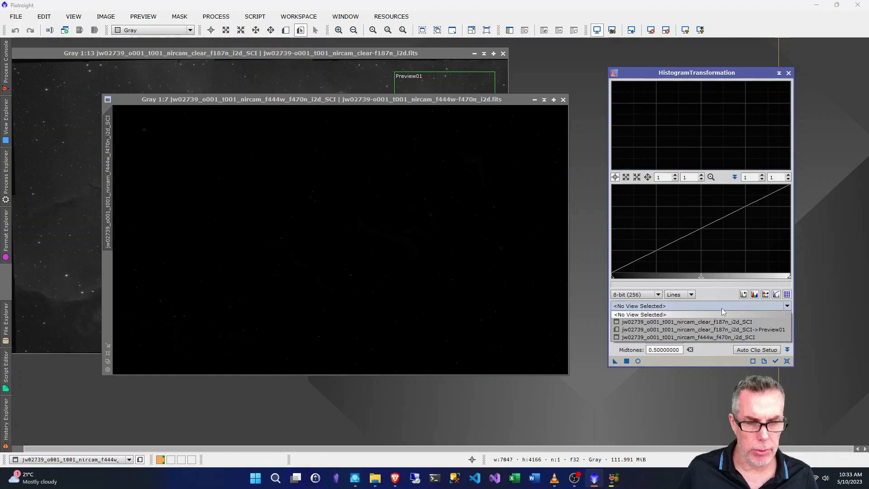
pyautogui.click(739, 338)
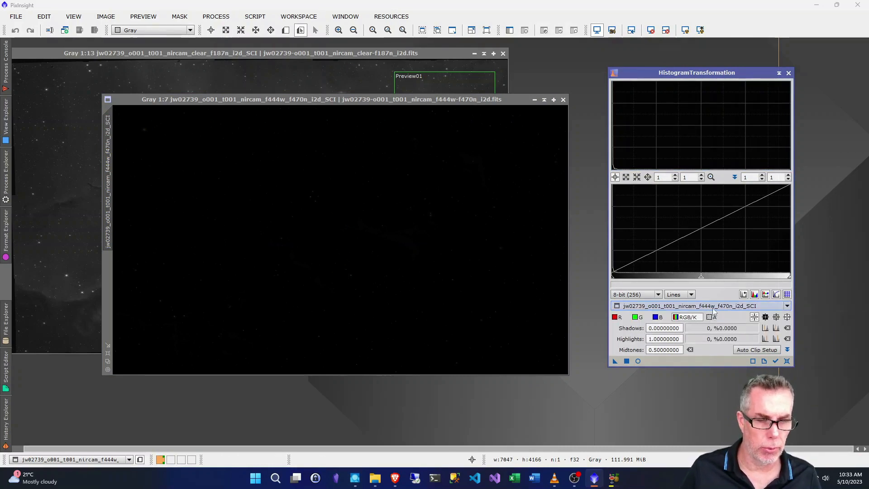
pyautogui.click(638, 361)
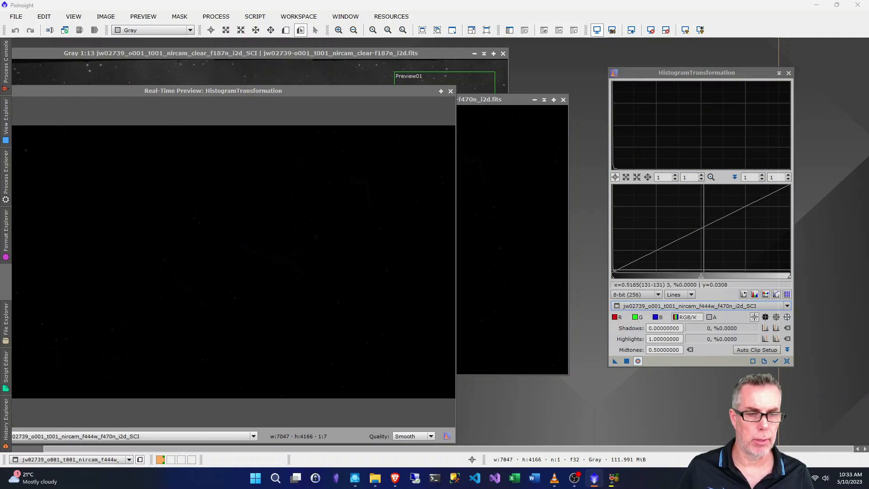
pyautogui.moveTo(701, 275); pyautogui.dragTo(614, 280)
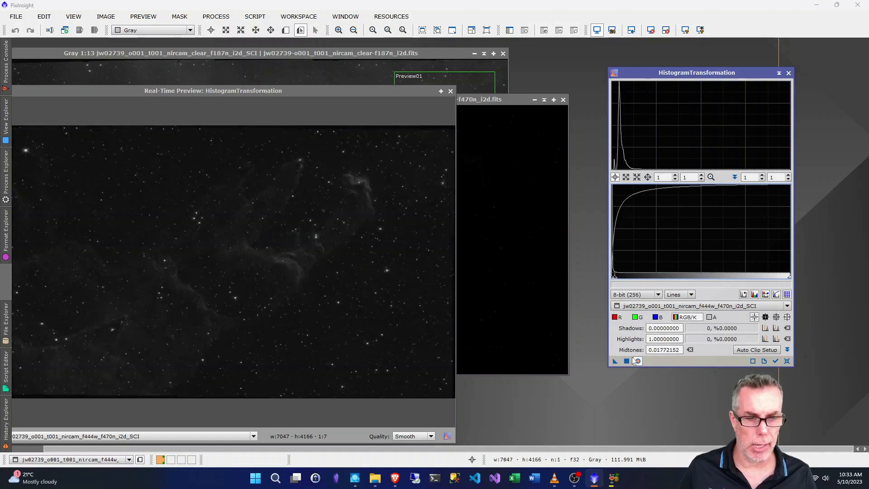
pyautogui.moveTo(612, 361); pyautogui.dragTo(517, 260)
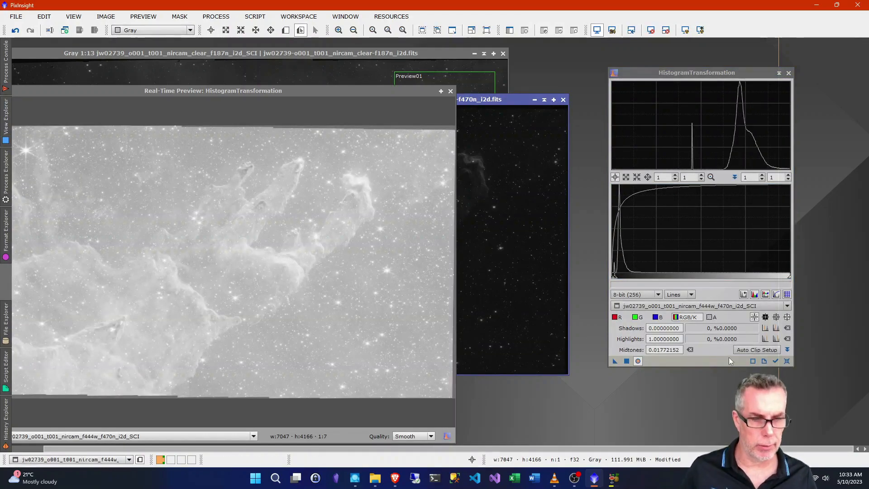
# Reset HistogramTransformation, stretch the f444w-f470n SCI image again with shadows 0.02531646 and midtones 0.18961039, and close the preview and process.
pyautogui.click(786, 361)
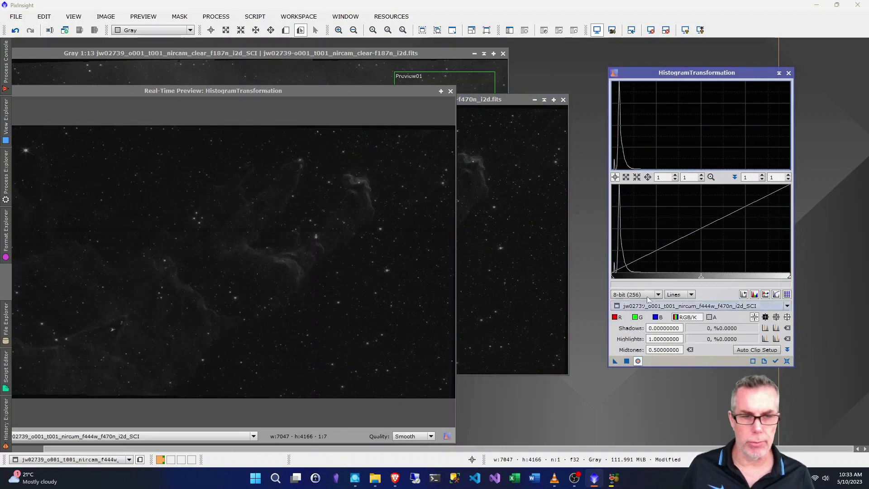
pyautogui.moveTo(702, 281); pyautogui.dragTo(655, 281)
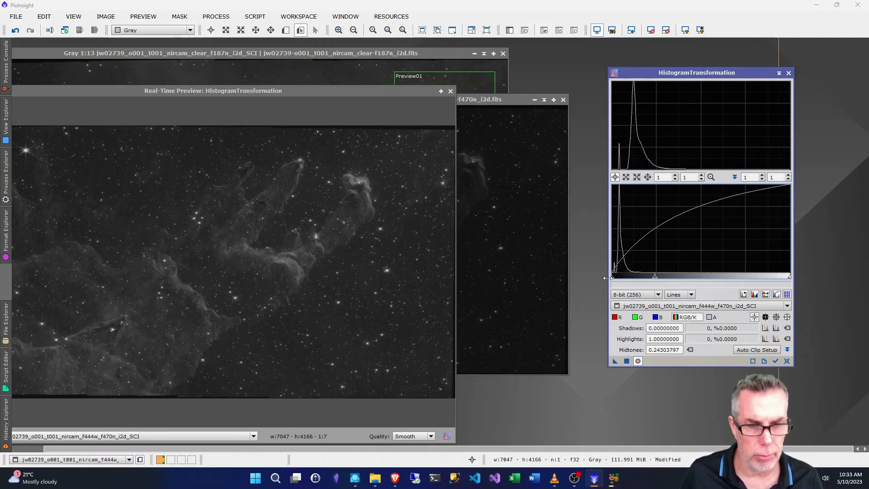
pyautogui.moveTo(614, 281); pyautogui.dragTo(616, 281)
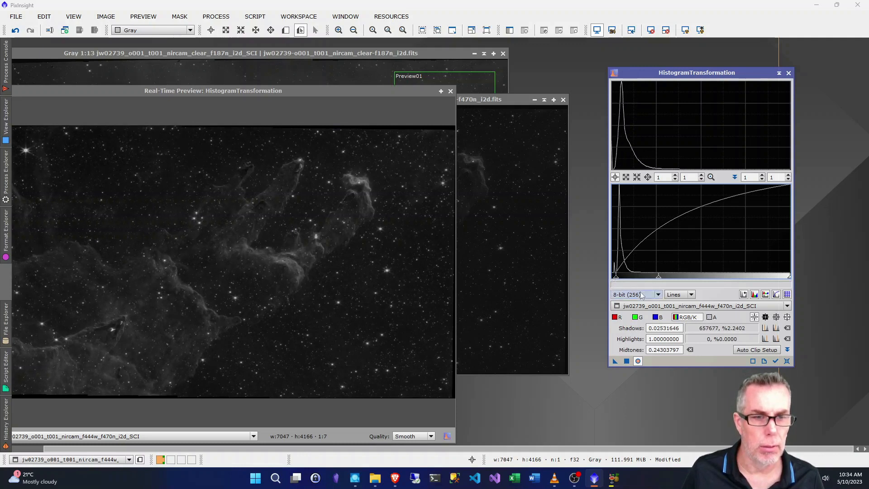
pyautogui.moveTo(659, 281); pyautogui.dragTo(649, 281)
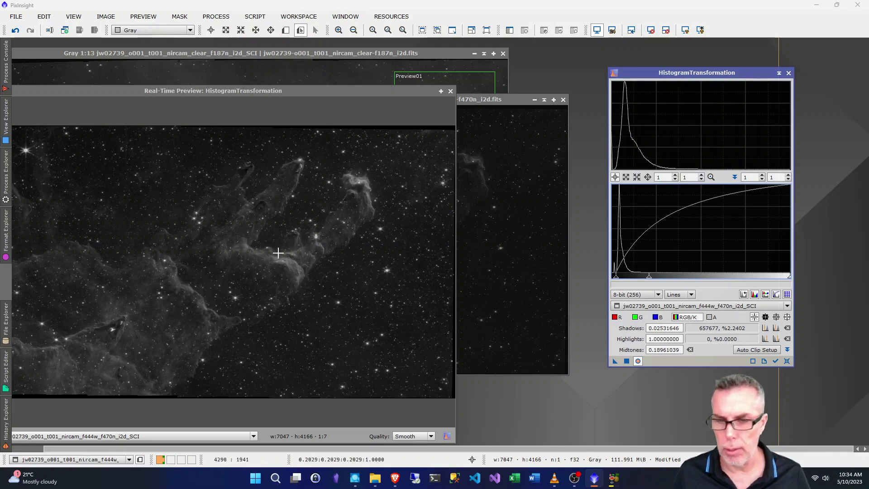
pyautogui.moveTo(616, 360); pyautogui.dragTo(515, 292)
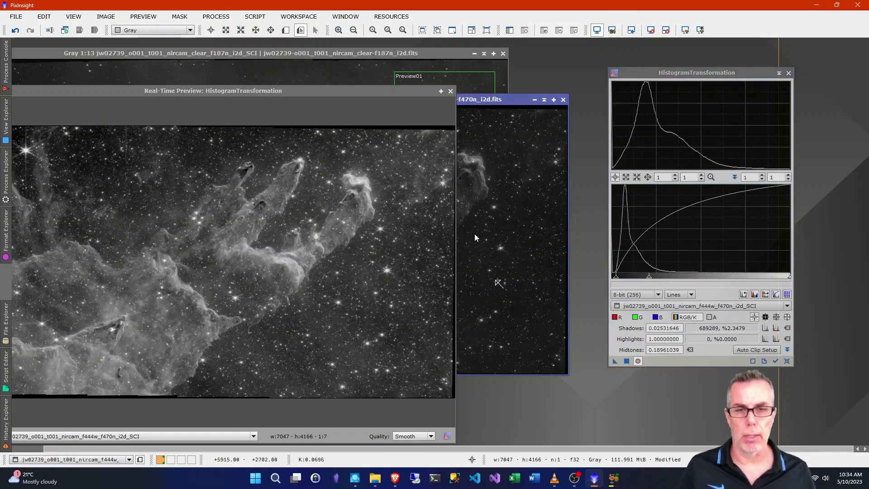
pyautogui.click(451, 92)
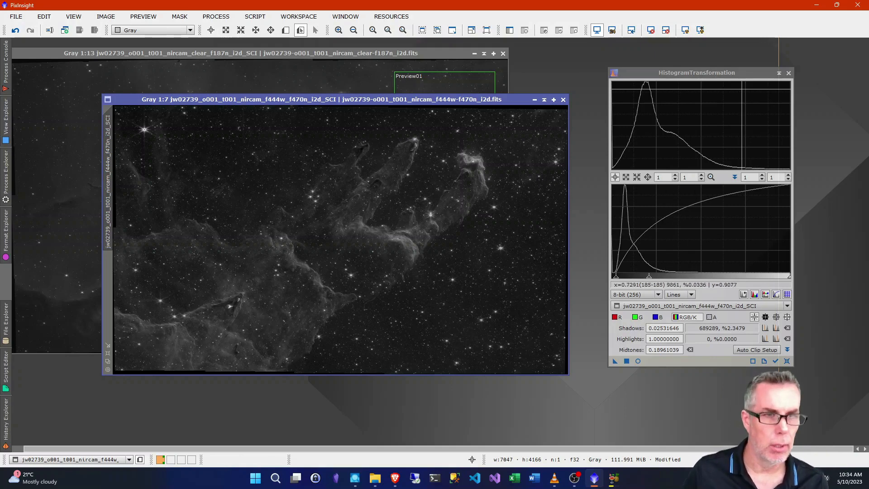
pyautogui.click(788, 72)
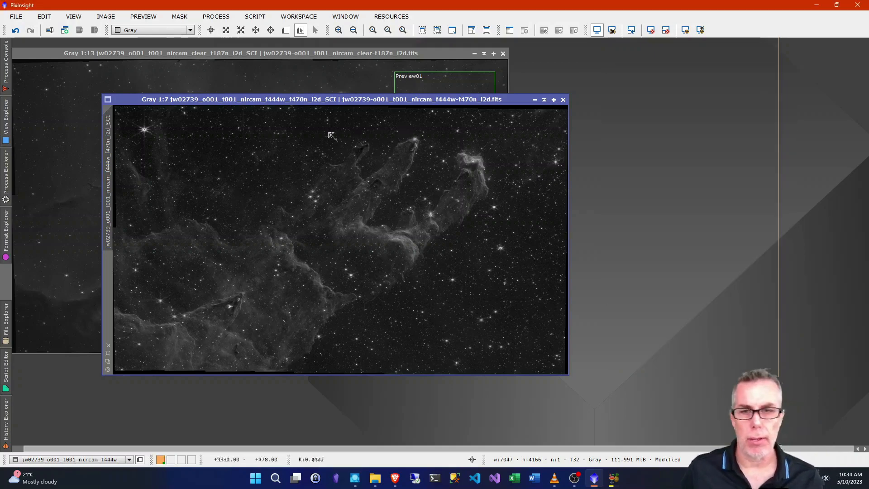
# Reposition the f187n image window fully into view and place the f444w-f470n SCI window over it for comparison.
pyautogui.moveTo(330, 102); pyautogui.dragTo(370, 113)
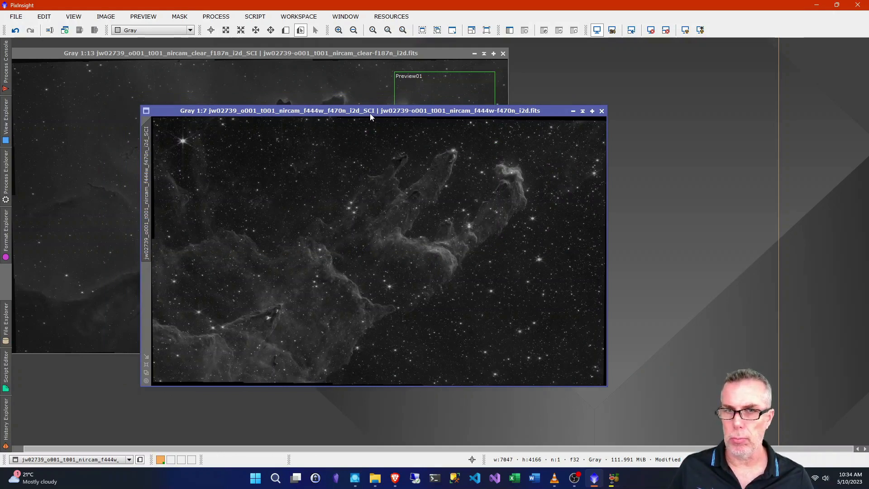
pyautogui.click(146, 373)
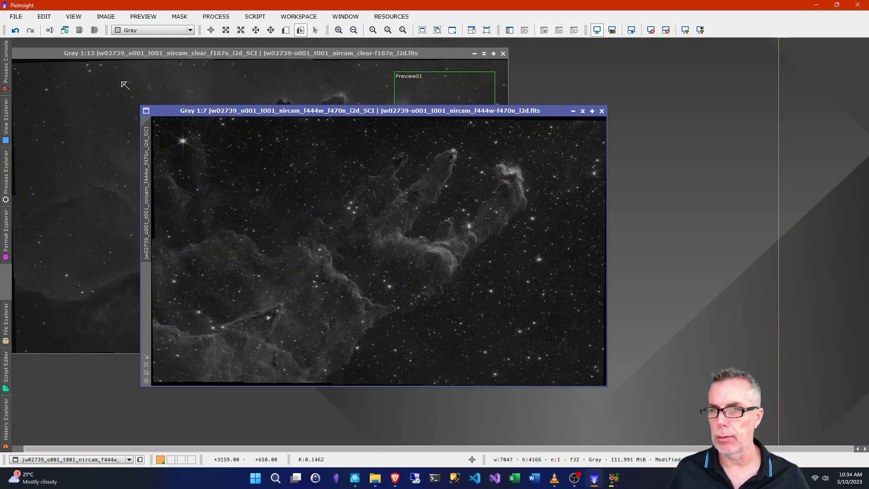
pyautogui.click(31, 186)
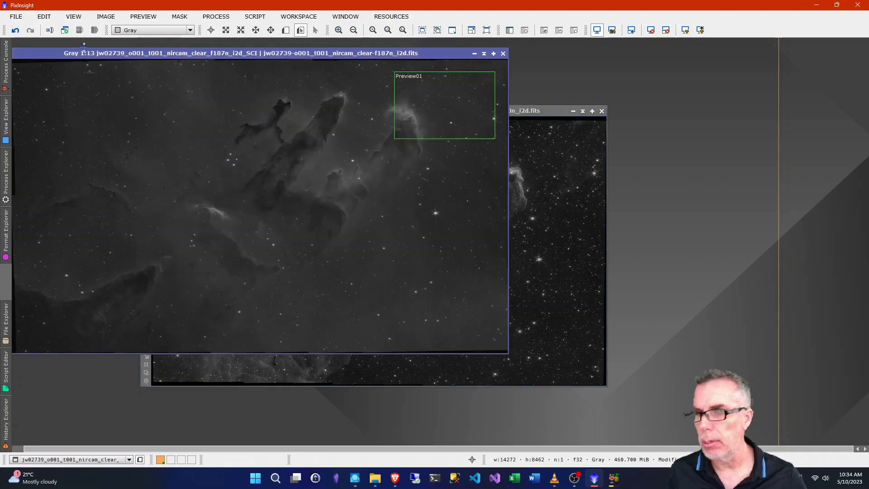
pyautogui.moveTo(90, 56); pyautogui.dragTo(115, 59)
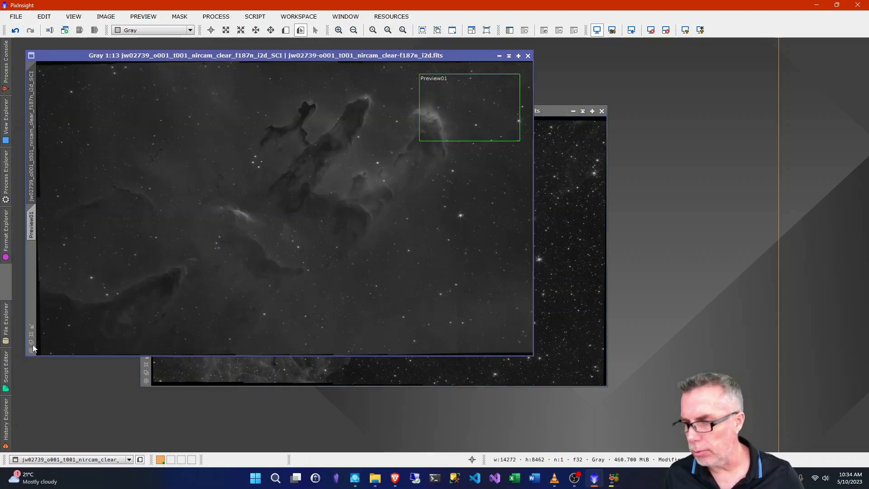
pyautogui.click(558, 116)
pyautogui.moveTo(539, 116); pyautogui.dragTo(460, 63)
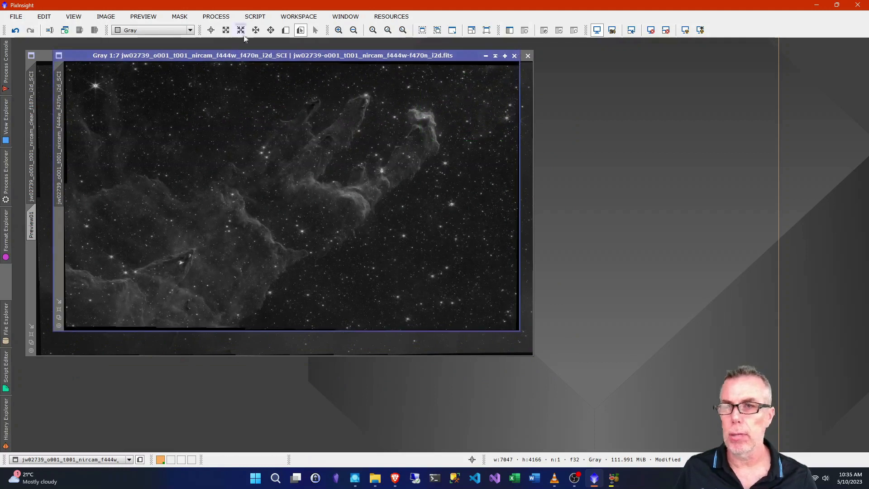
# Create a preview around the tip of the rightmost pillar in the f444w-f470n image, resized to match the f187n preview area.
pyautogui.click(286, 31)
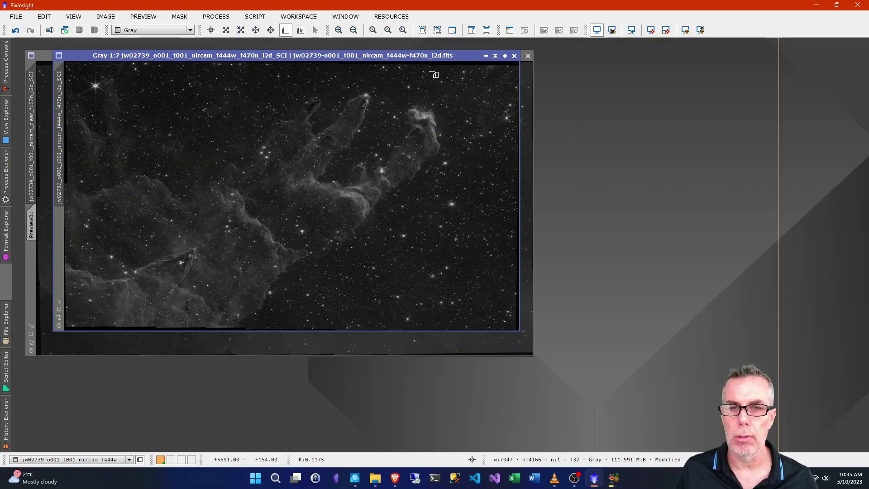
pyautogui.moveTo(432, 72); pyautogui.dragTo(527, 136)
pyautogui.moveTo(441, 57)
pyautogui.mouseDown()
pyautogui.moveTo(443, 75)
pyautogui.moveTo(428, 61)
pyautogui.moveTo(442, 63)
pyautogui.mouseUp()
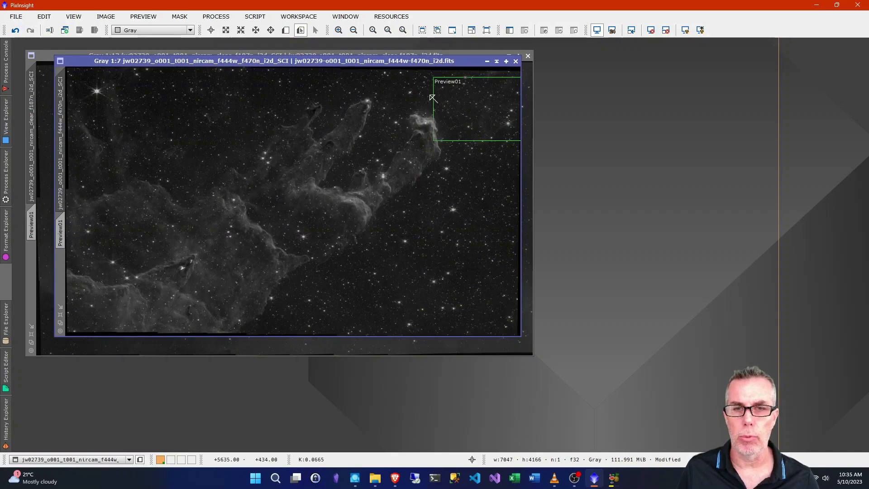
pyautogui.moveTo(433, 94); pyautogui.dragTo(422, 94)
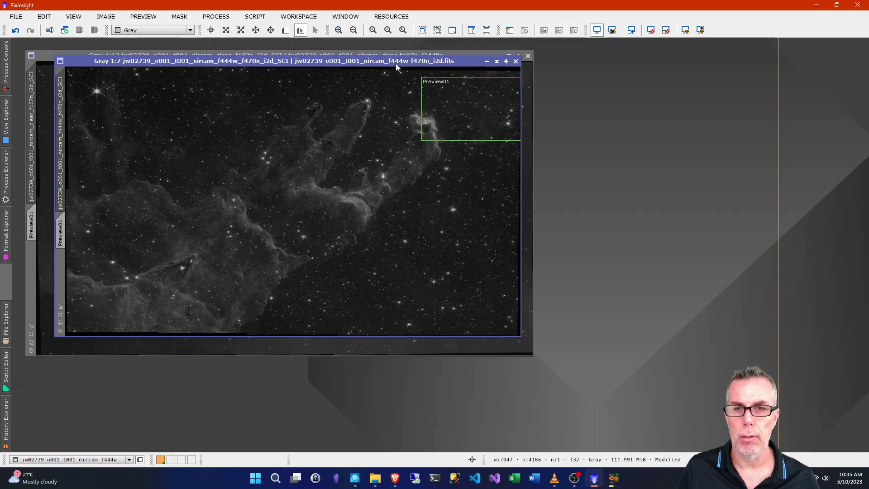
pyautogui.moveTo(396, 64)
pyautogui.mouseDown()
pyautogui.moveTo(399, 84)
pyautogui.moveTo(393, 61)
pyautogui.moveTo(403, 71)
pyautogui.mouseUp()
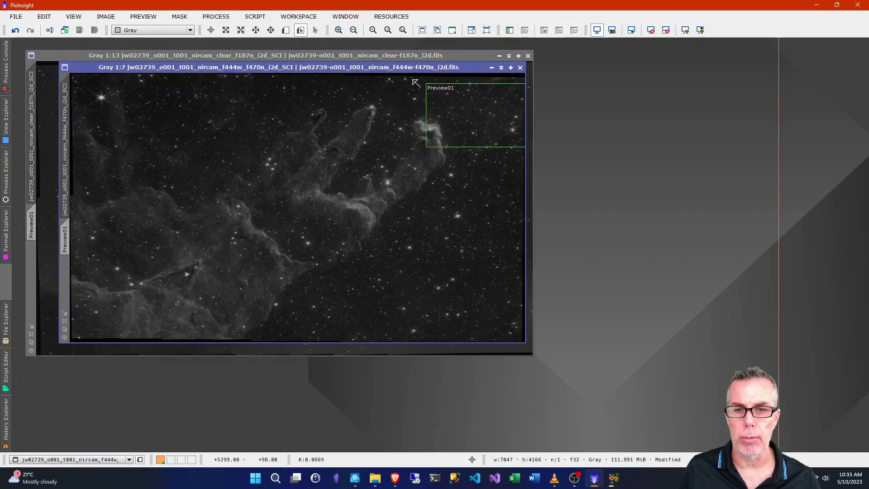
pyautogui.moveTo(457, 146); pyautogui.dragTo(458, 153)
pyautogui.moveTo(420, 70); pyautogui.dragTo(464, 120)
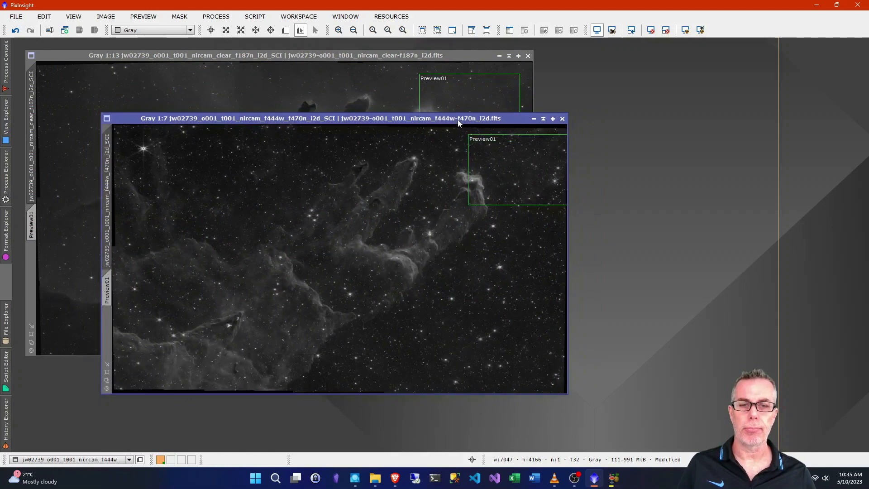
# Run StarAlignment on the f444w-f470n SCI image with the f187n view as reference, keeping Restrict to previews enabled.
pyautogui.click(216, 16)
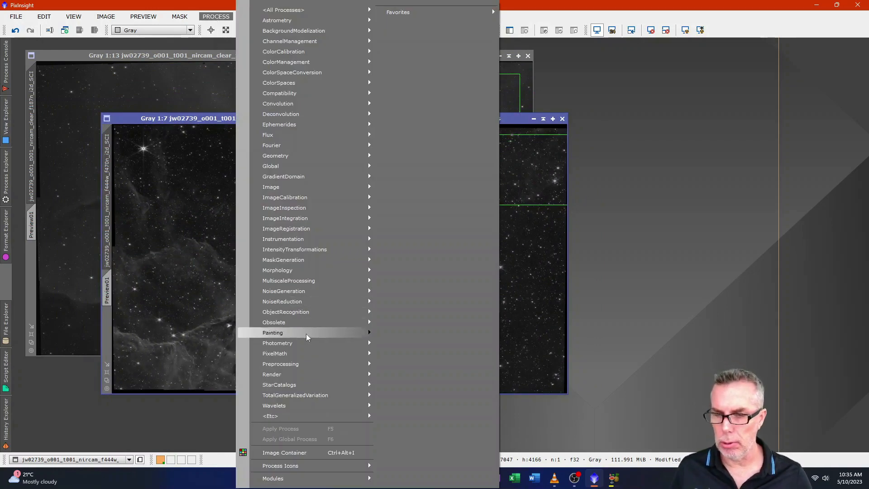
pyautogui.moveTo(310, 366)
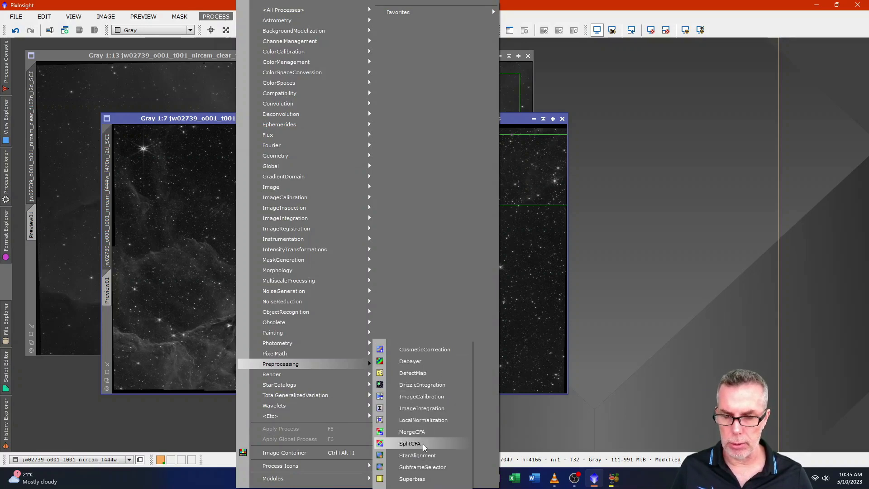
pyautogui.click(427, 456)
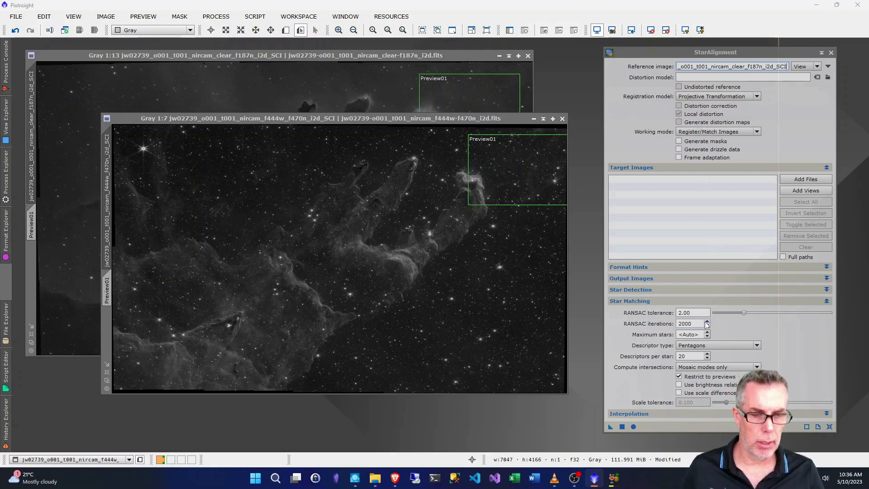
pyautogui.moveTo(716, 382)
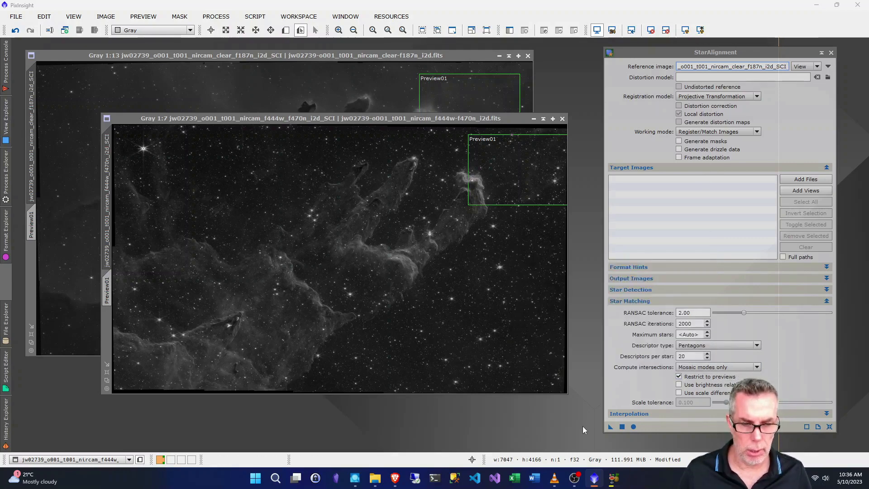
pyautogui.moveTo(611, 428); pyautogui.dragTo(513, 331)
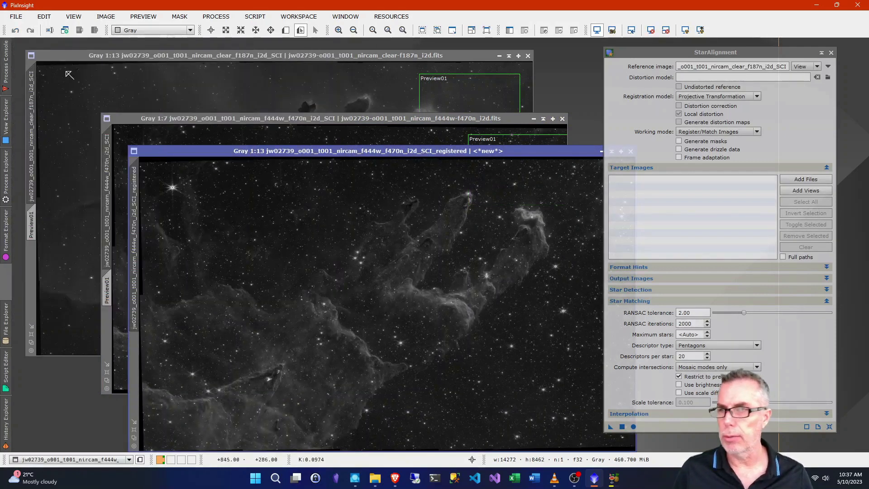
pyautogui.click(6, 63)
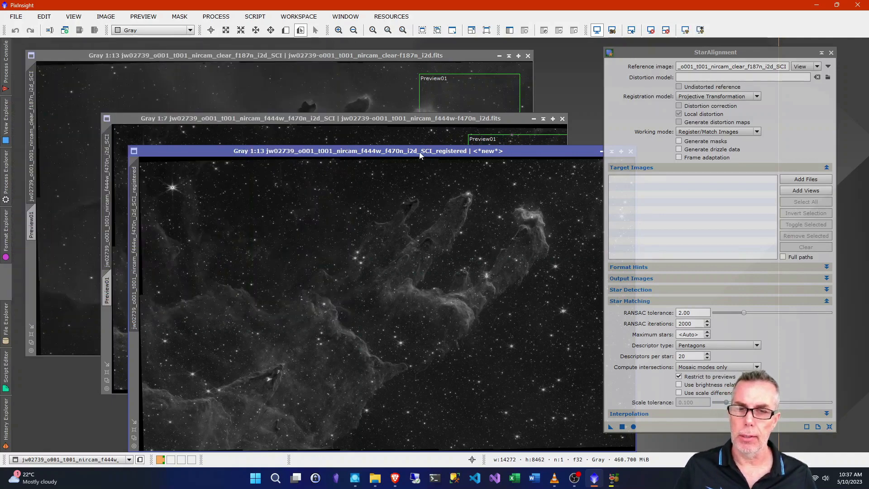
# Minimize the unregistered f444w-f470n SCI window and place the registered image over the f187n window for comparison.
pyautogui.click(518, 124)
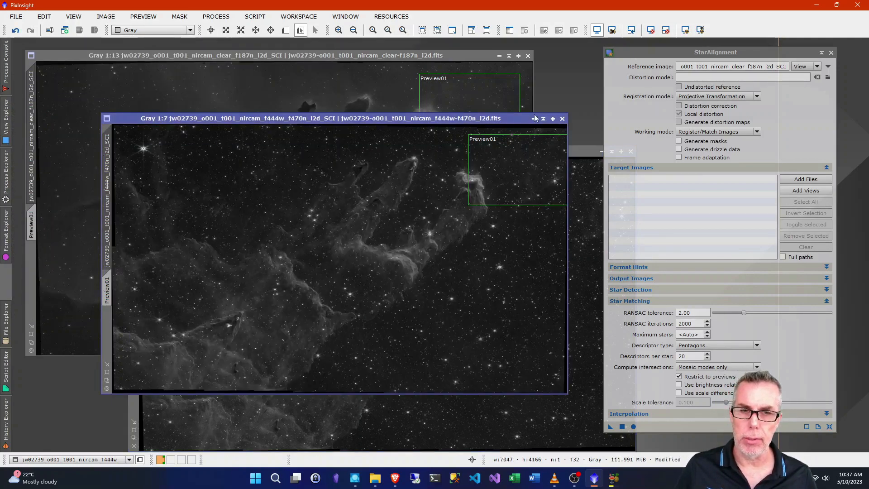
pyautogui.click(534, 119)
pyautogui.moveTo(434, 262); pyautogui.dragTo(119, 391)
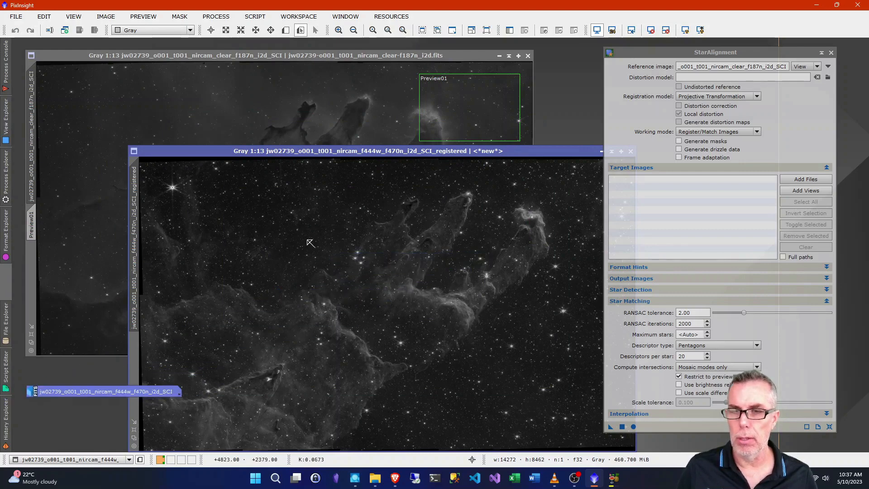
pyautogui.moveTo(413, 146); pyautogui.dragTo(338, 72)
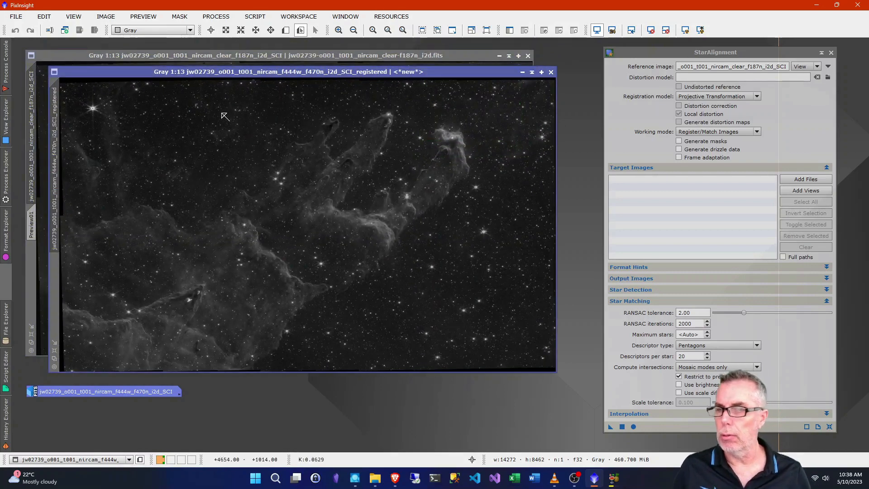
# Save the registered image as jw02739_o001_t001_nircam_f444w_f470n_i2d_SCI_registered.tif in the 2023-05-10 folder, using 16-bit unsigned integer and no compression.
pyautogui.click(16, 19)
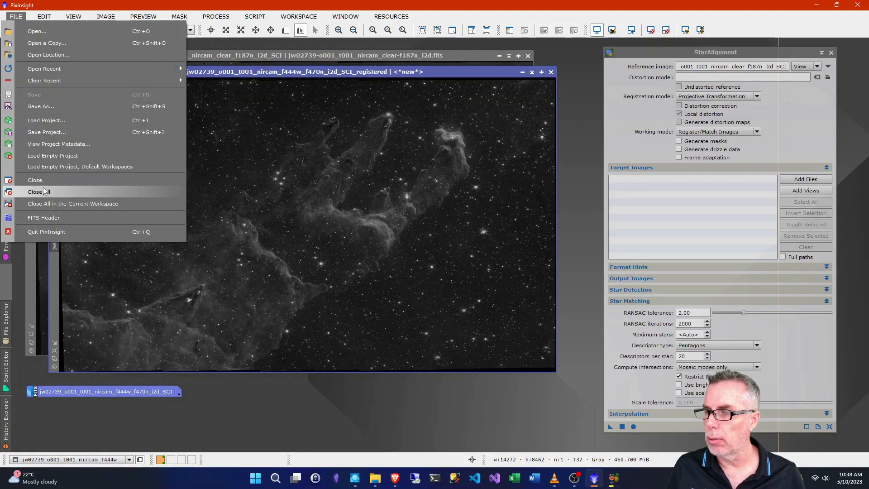
pyautogui.click(75, 109)
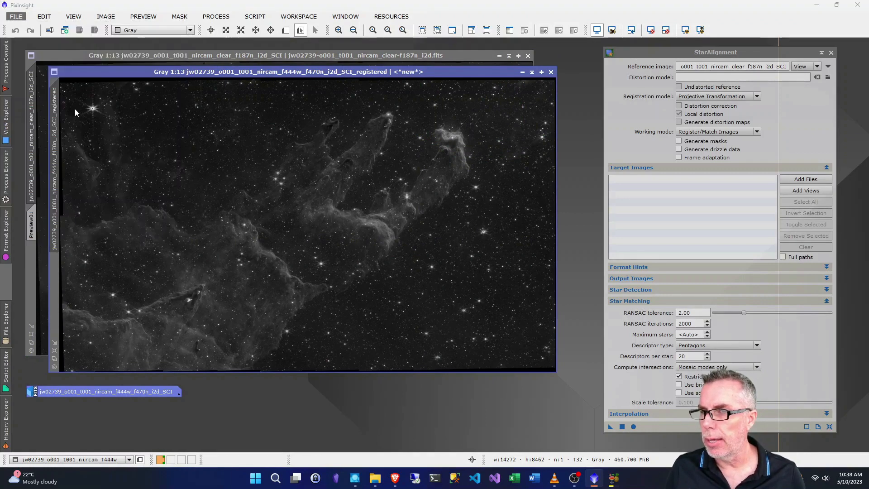
pyautogui.moveTo(222, 23); pyautogui.dragTo(274, 78)
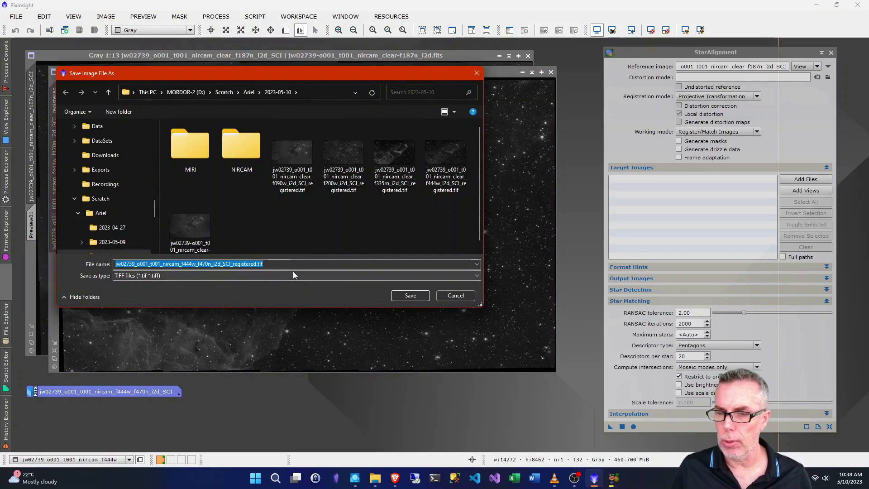
pyautogui.click(280, 266)
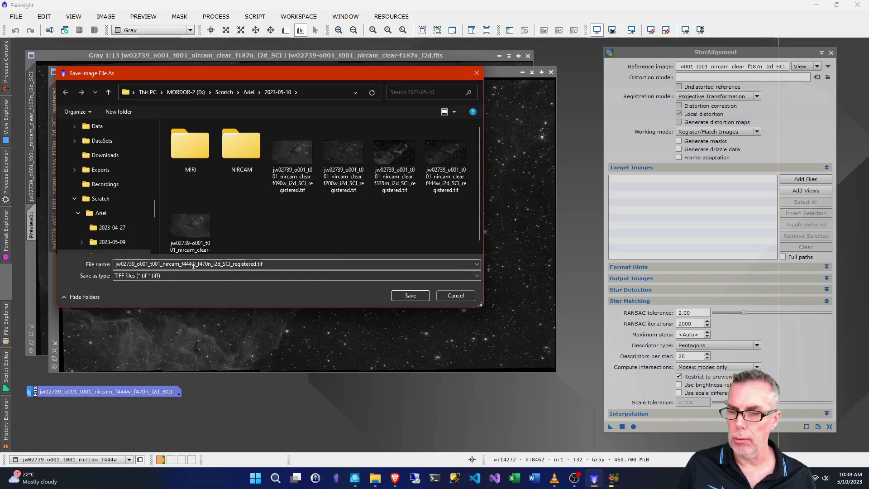
pyautogui.click(411, 295)
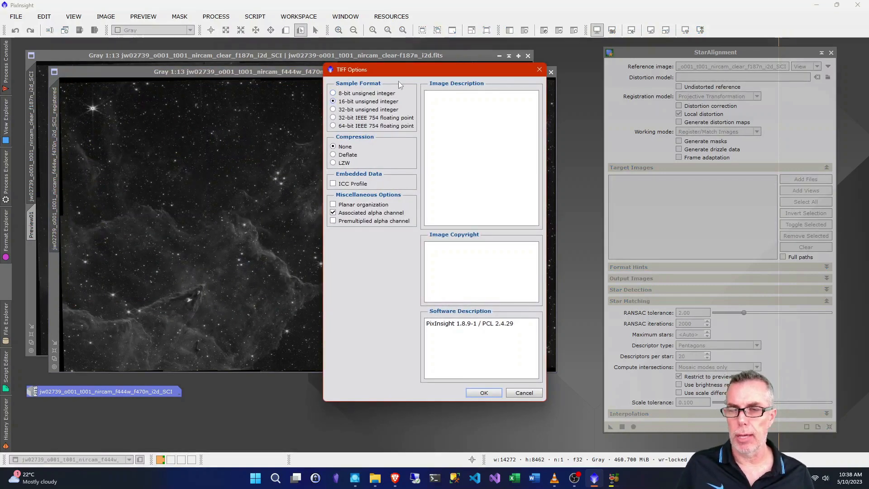
pyautogui.click(484, 392)
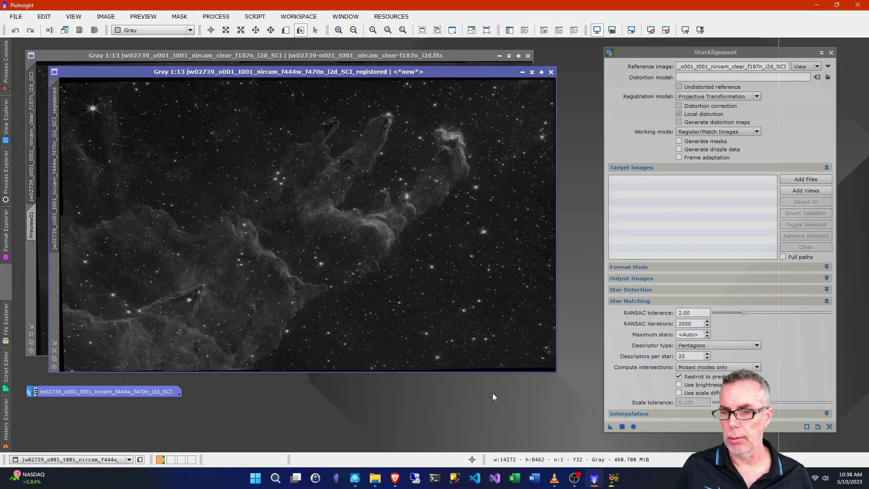
# Close the registered, f444w-f470n SCI and f187n images, discarding unsaved changes, and quit PixInsight.
pyautogui.click(550, 71)
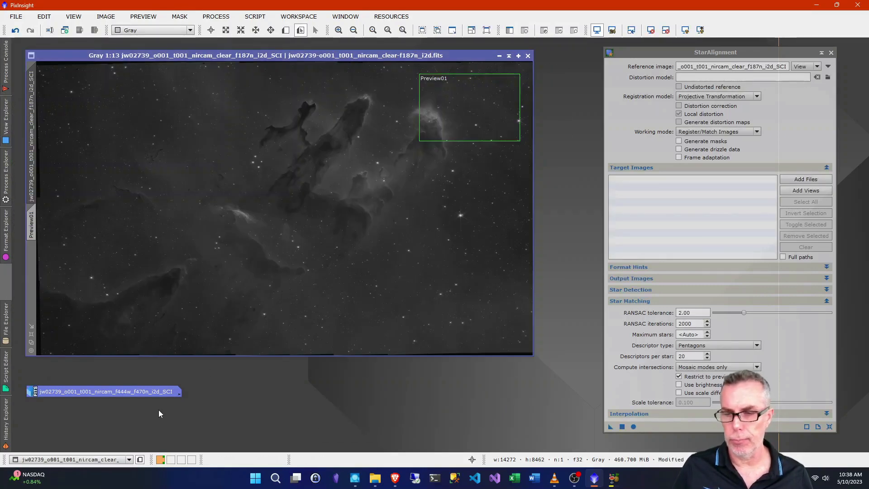
pyautogui.doubleClick(153, 391)
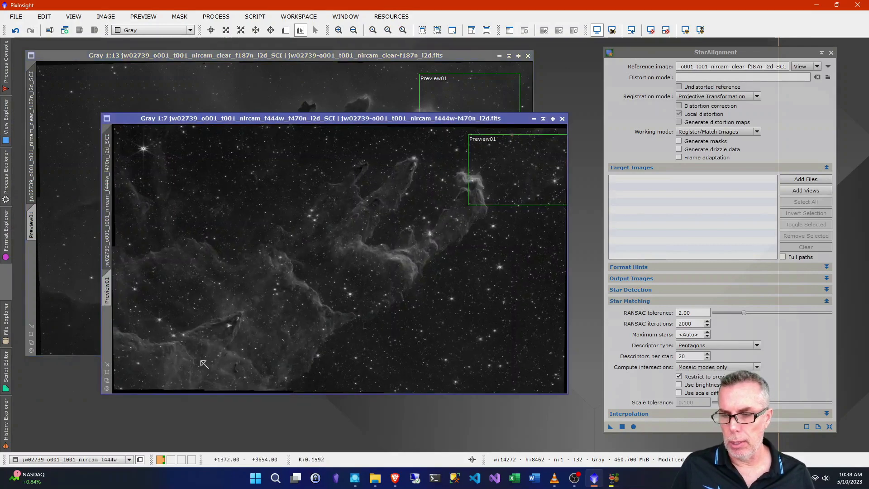
pyautogui.click(563, 119)
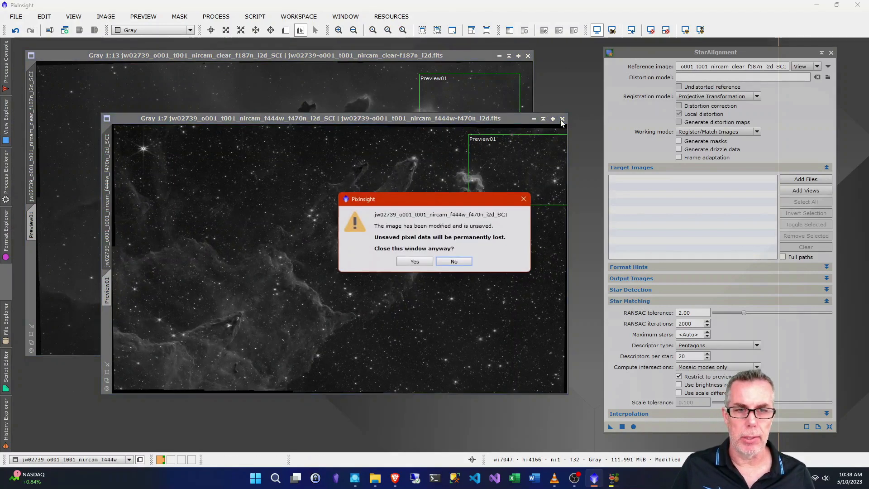
pyautogui.click(410, 261)
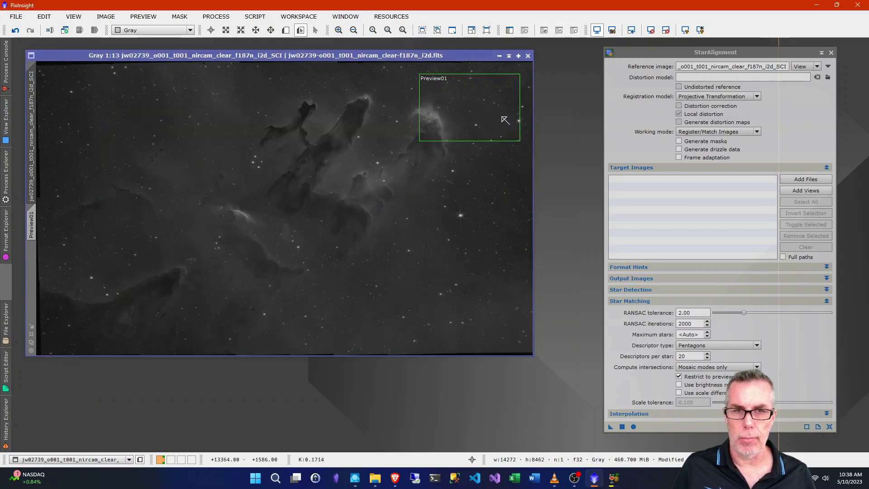
pyautogui.click(528, 56)
pyautogui.click(428, 262)
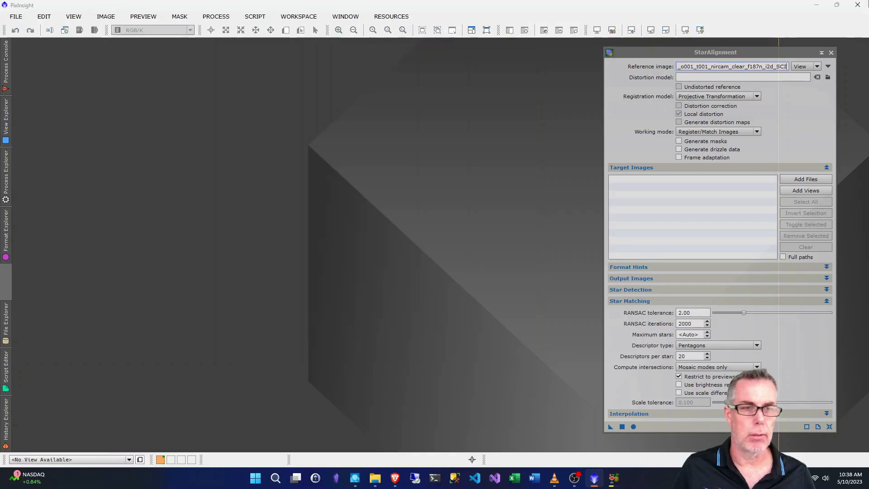
pyautogui.click(859, 5)
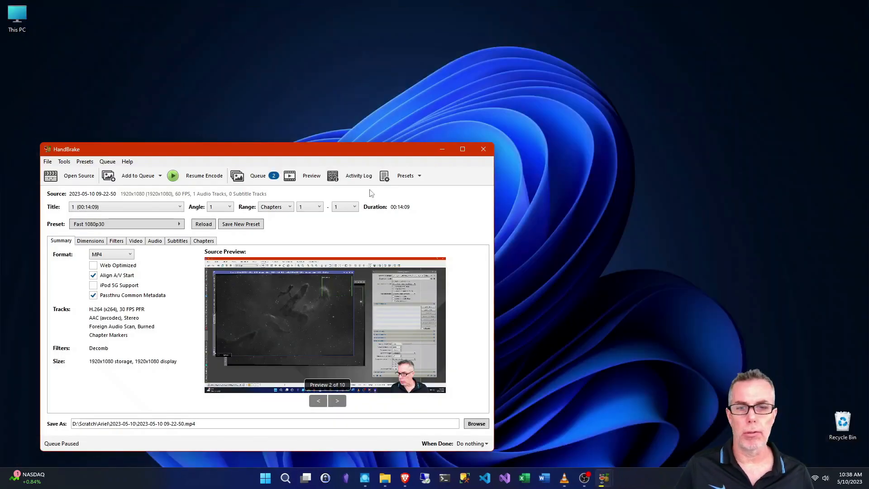
# Minimize HandBrake, bring up the 2023-05-10 folder in File Explorer and sort its files by date modified, newest first.
pyautogui.click(441, 150)
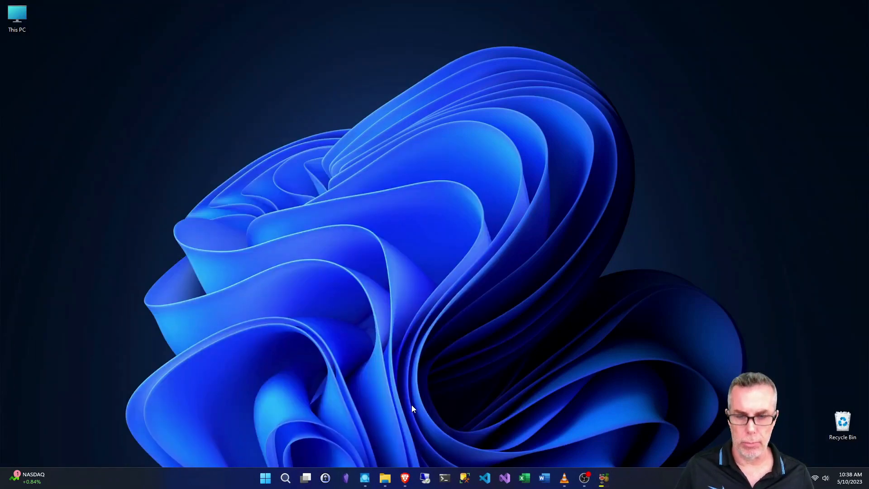
pyautogui.click(385, 478)
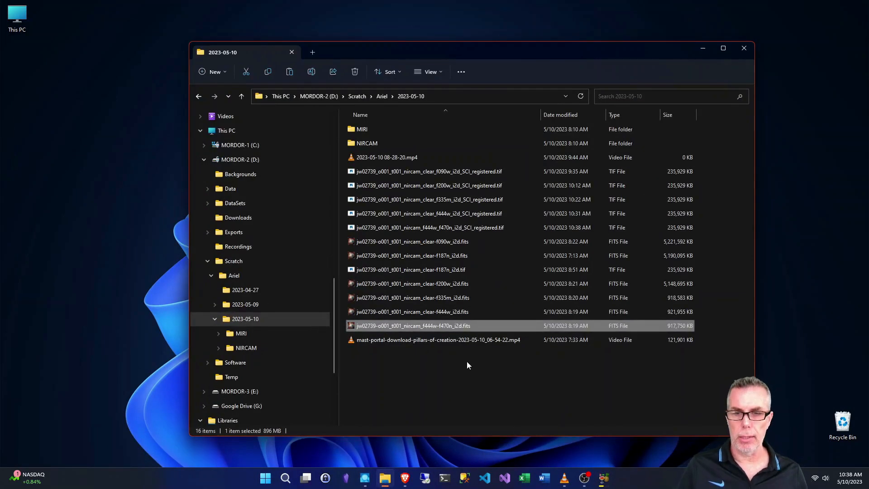
pyautogui.click(406, 173)
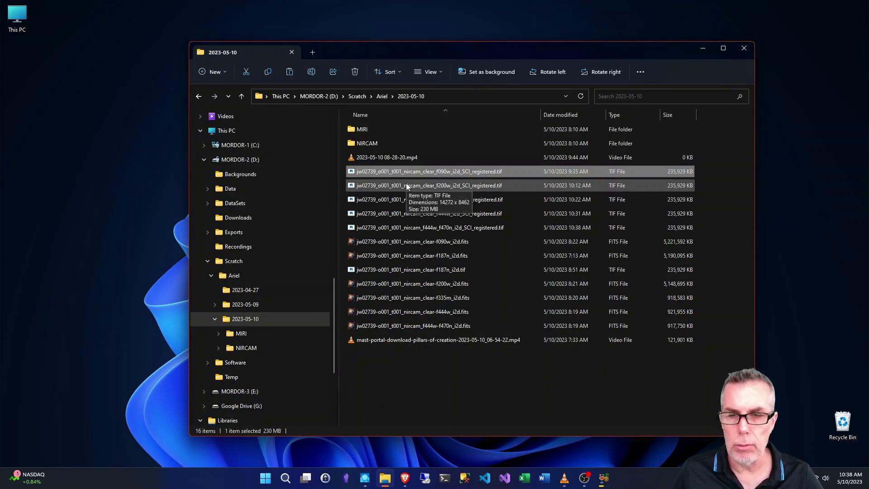
pyautogui.click(406, 186)
pyautogui.keyDown('shift'); pyautogui.click(406, 200); pyautogui.keyUp('shift')
pyautogui.keyDown('shift'); pyautogui.click(407, 230); pyautogui.keyUp('shift')
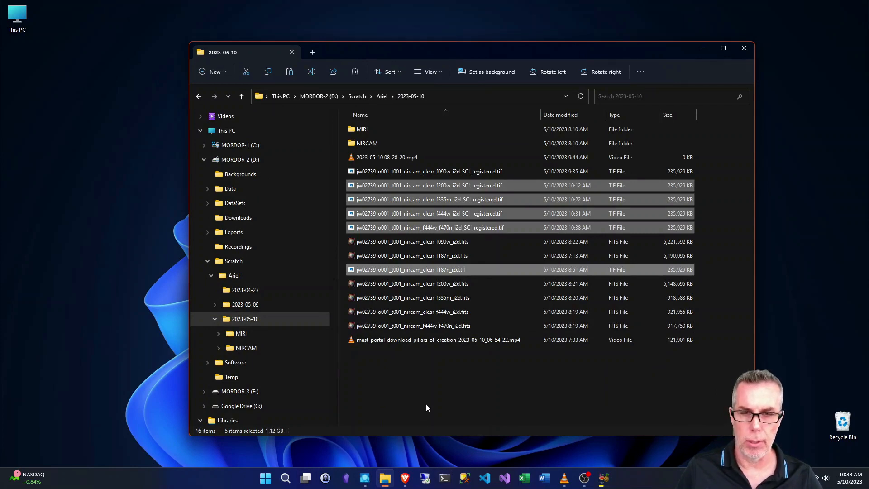
pyautogui.click(566, 115)
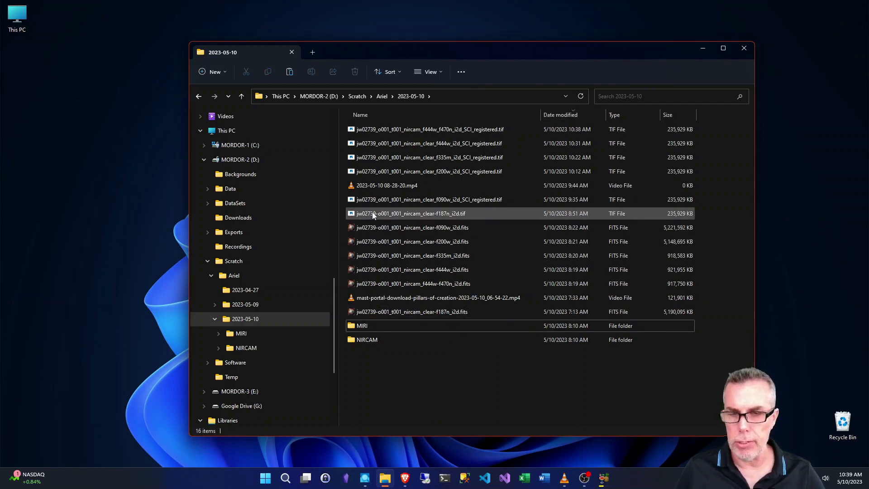
# View jw02739-o001_t001_nircam_clear-f187n_i2d.tif maximized in Windows Photo Viewer and cycle through the registered TIFFs to check their alignment.
pyautogui.moveTo(373, 216)
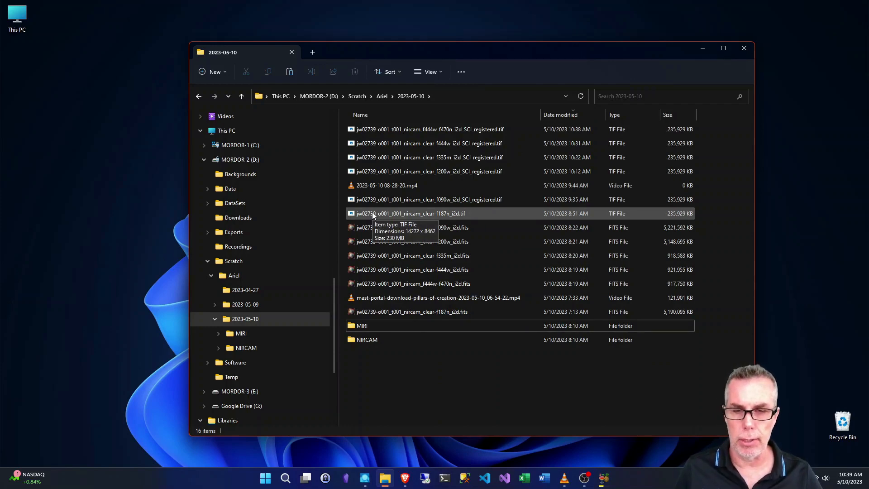
pyautogui.doubleClick(372, 212)
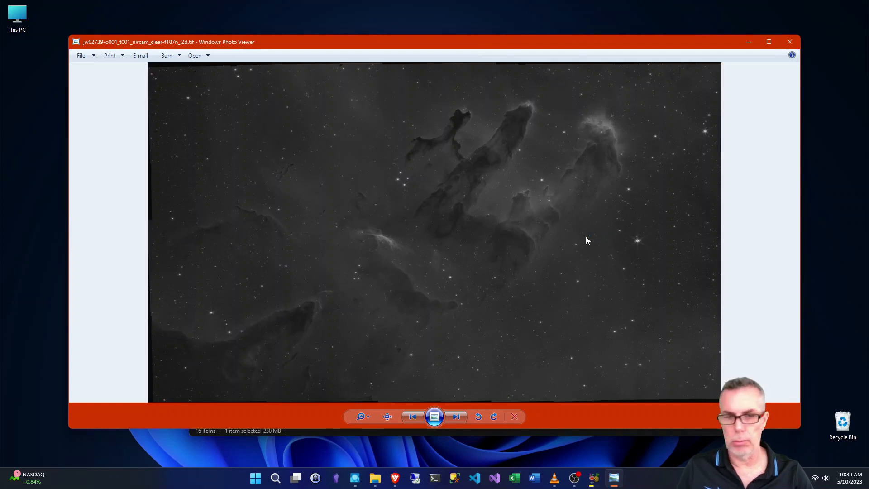
pyautogui.doubleClick(602, 41)
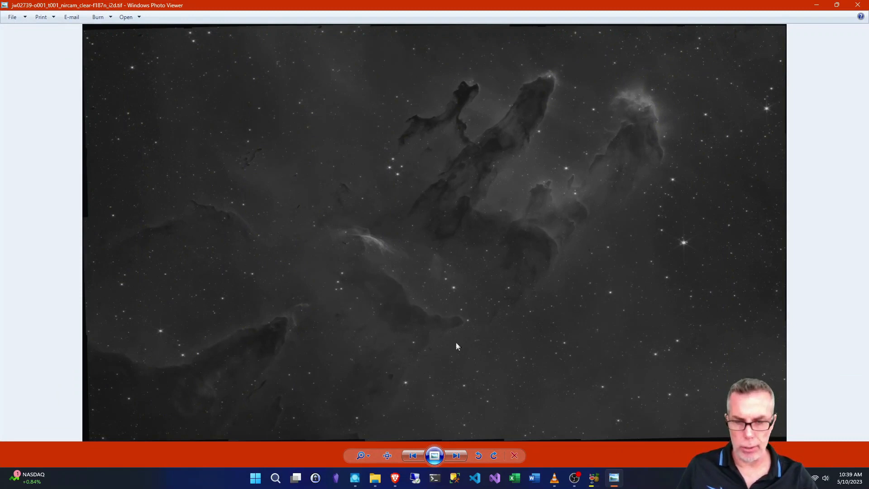
pyautogui.click(455, 456)
pyautogui.click(455, 455)
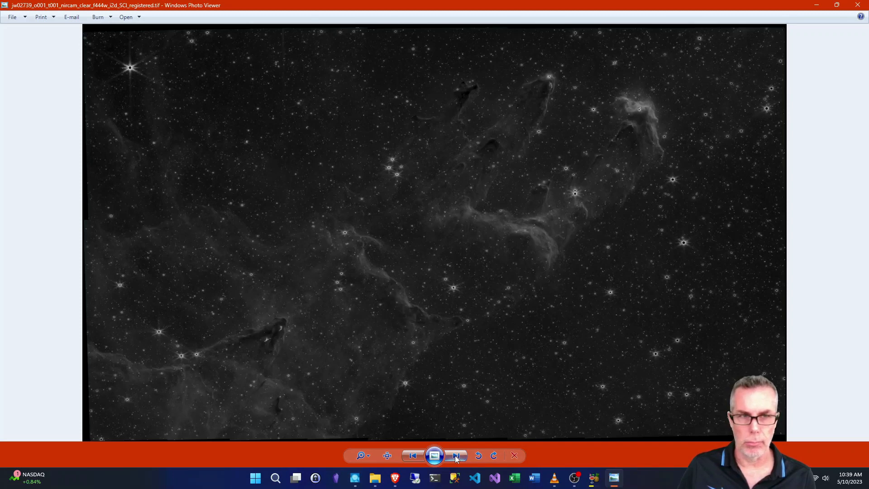
pyautogui.click(455, 456)
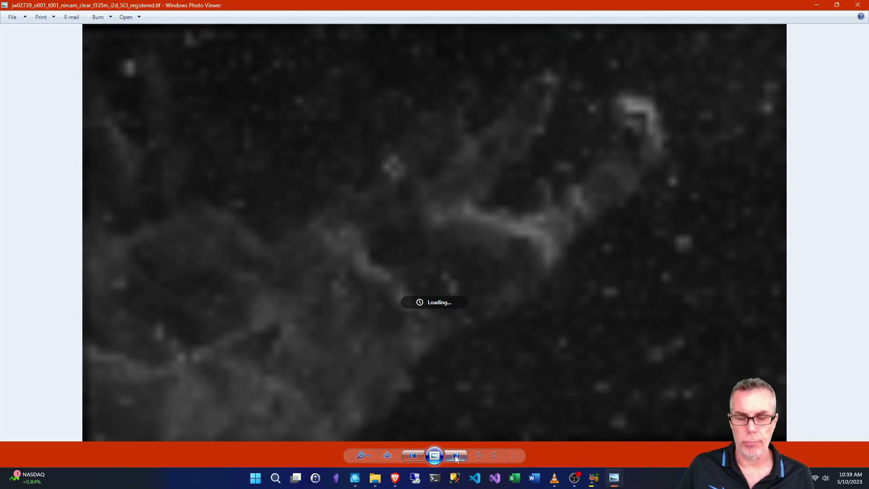
pyautogui.click(455, 455)
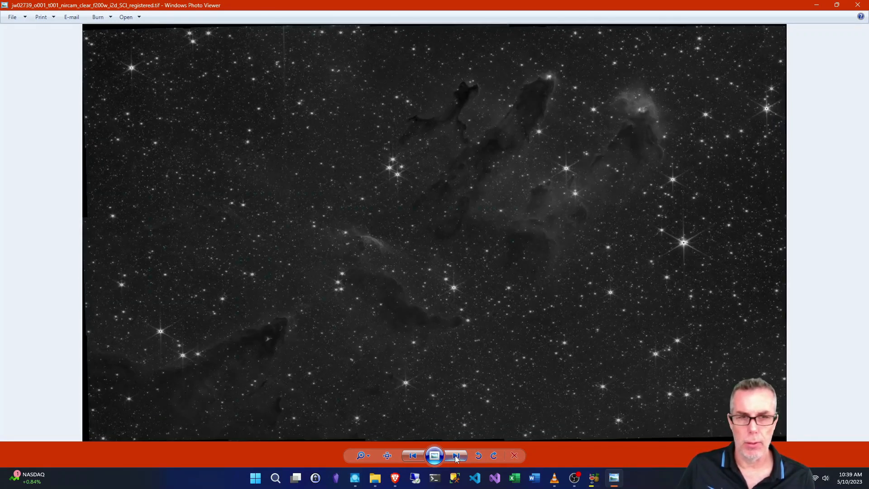
pyautogui.click(455, 455)
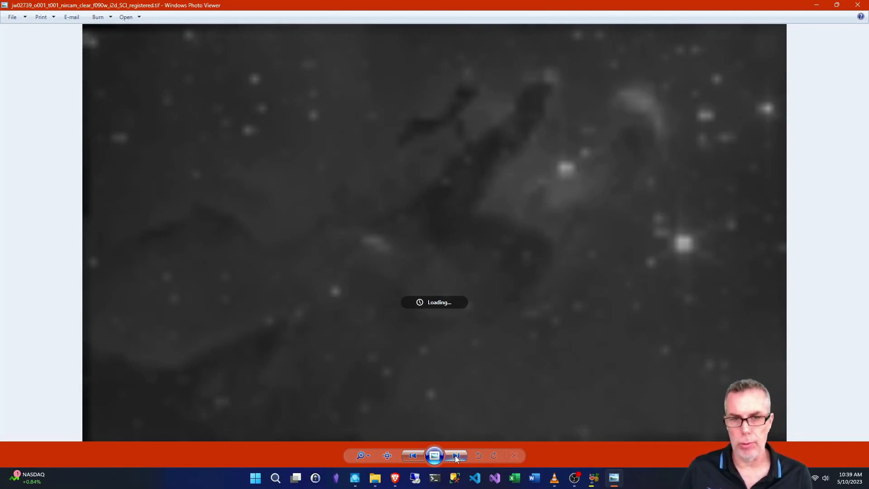
pyautogui.click(455, 456)
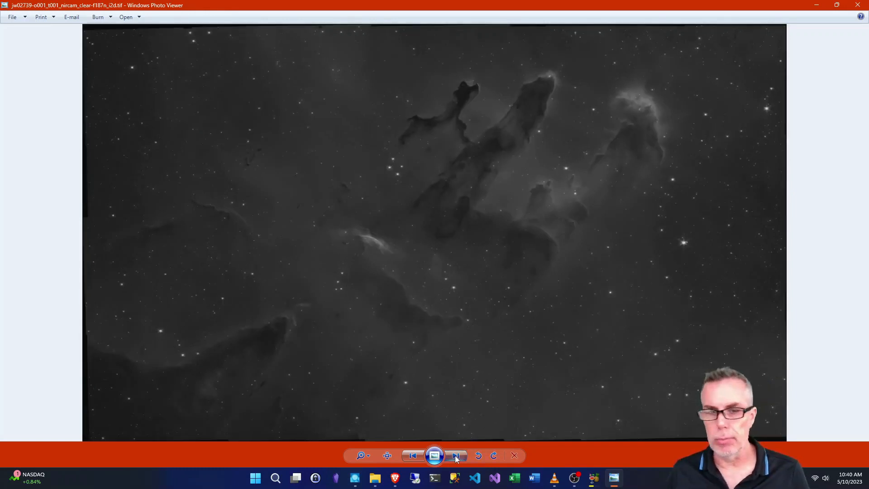
pyautogui.click(455, 455)
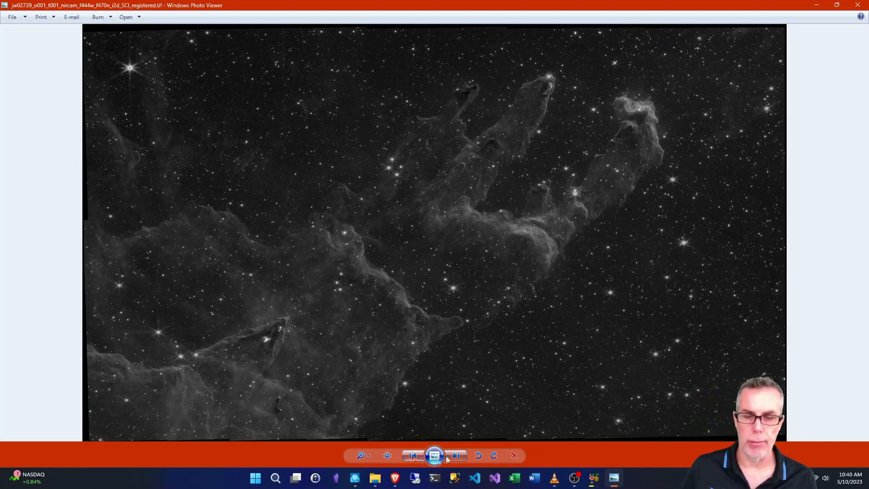
pyautogui.click(456, 455)
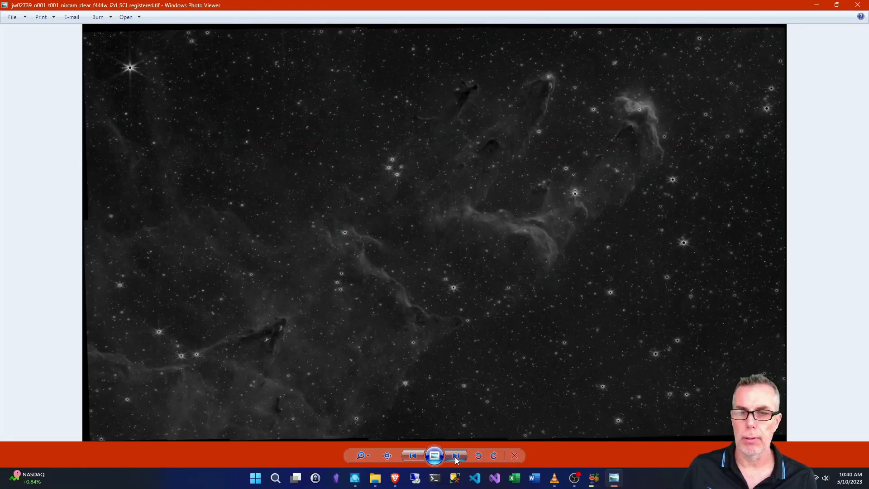
pyautogui.click(456, 456)
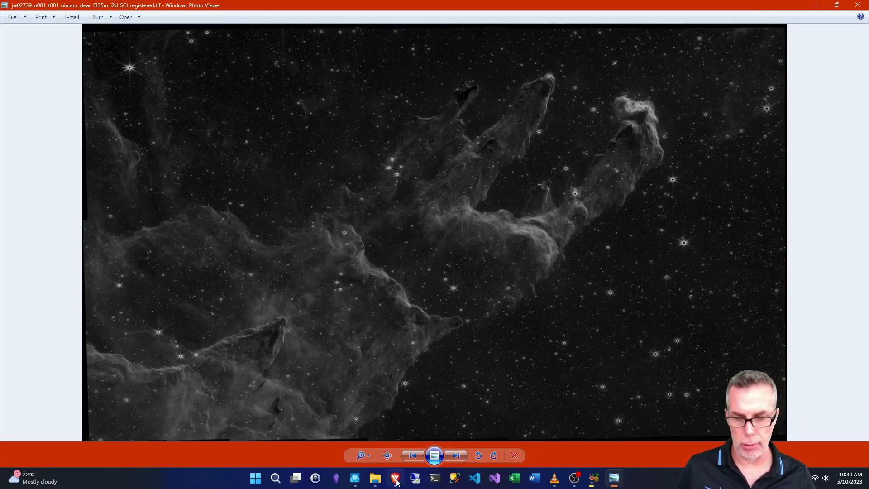
# Return to the 2023-05-10 folder in File Explorer and select the f187n TIFF together with all five registered TIFFs.
pyautogui.click(376, 478)
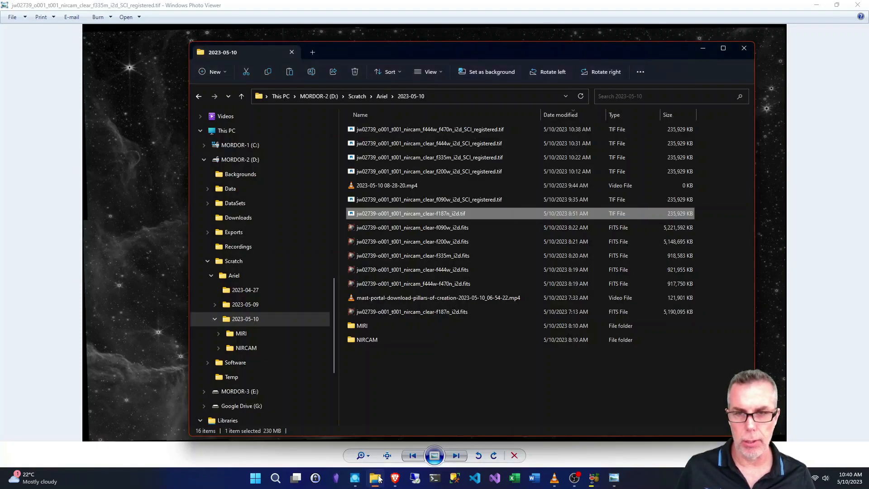
pyautogui.keyDown('ctrl'); pyautogui.click(424, 199); pyautogui.keyUp('ctrl')
pyautogui.keyDown('ctrl'); pyautogui.click(422, 172); pyautogui.keyUp('ctrl')
pyautogui.keyDown('ctrl'); pyautogui.click(420, 157); pyautogui.keyUp('ctrl')
pyautogui.keyDown('ctrl'); pyautogui.click(414, 143); pyautogui.keyUp('ctrl')
pyautogui.keyDown('ctrl'); pyautogui.click(411, 130); pyautogui.keyUp('ctrl')
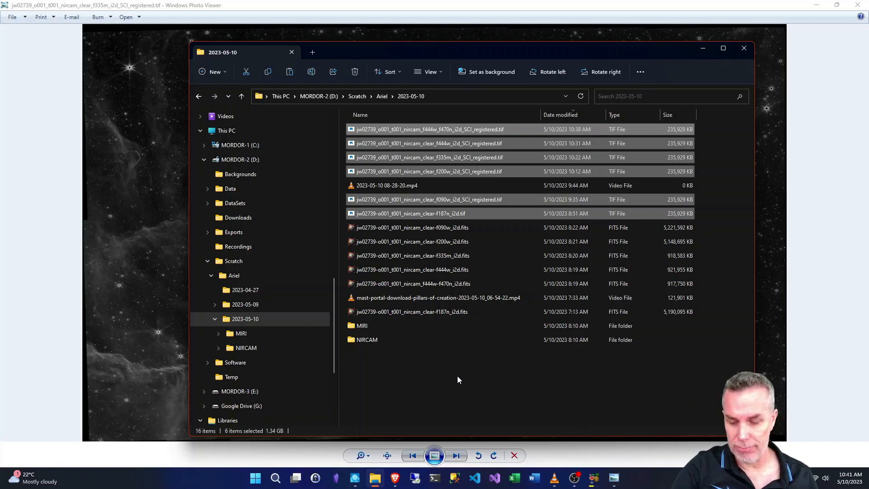
# Open Windows Search to find another application.
pyautogui.press('super+s')
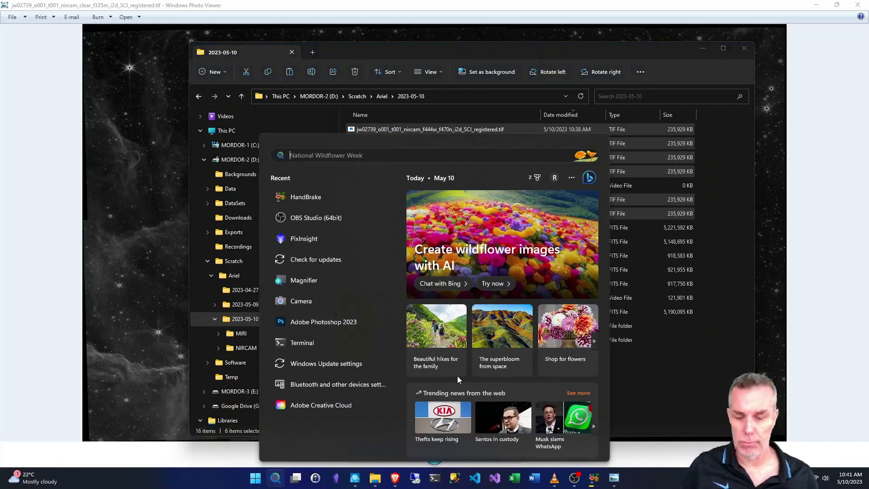